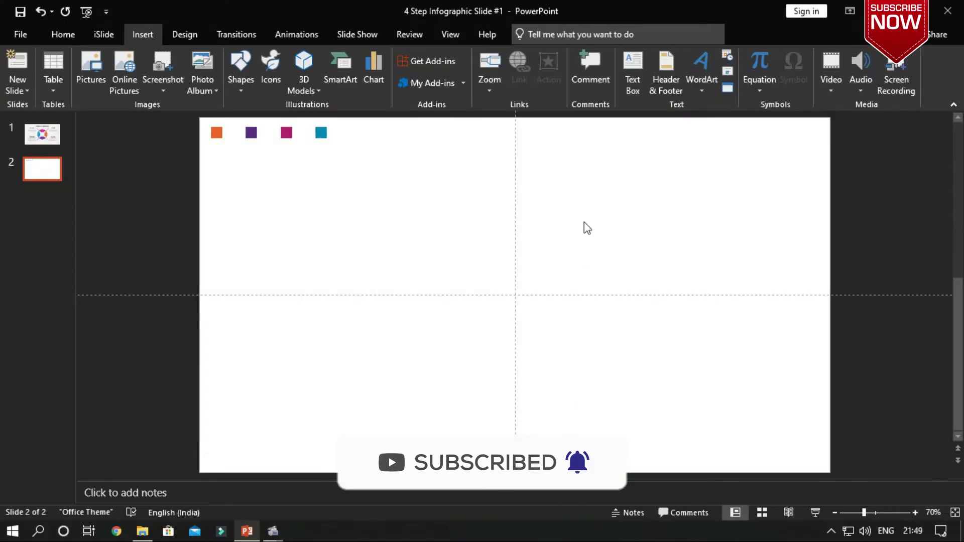
# Set the slide background fill to light grey
pyautogui.rightClick(467, 171)
pyautogui.click(517, 286)
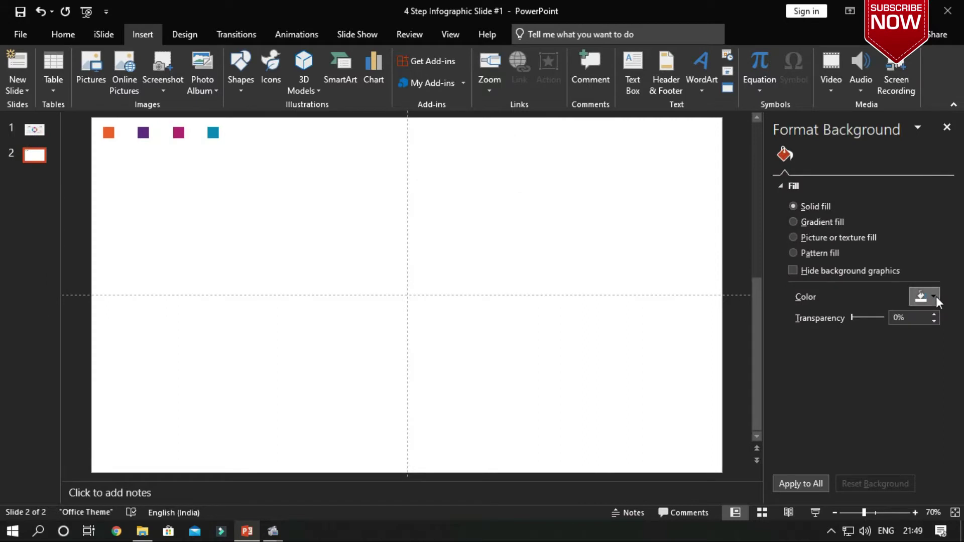
pyautogui.click(934, 296)
pyautogui.click(852, 355)
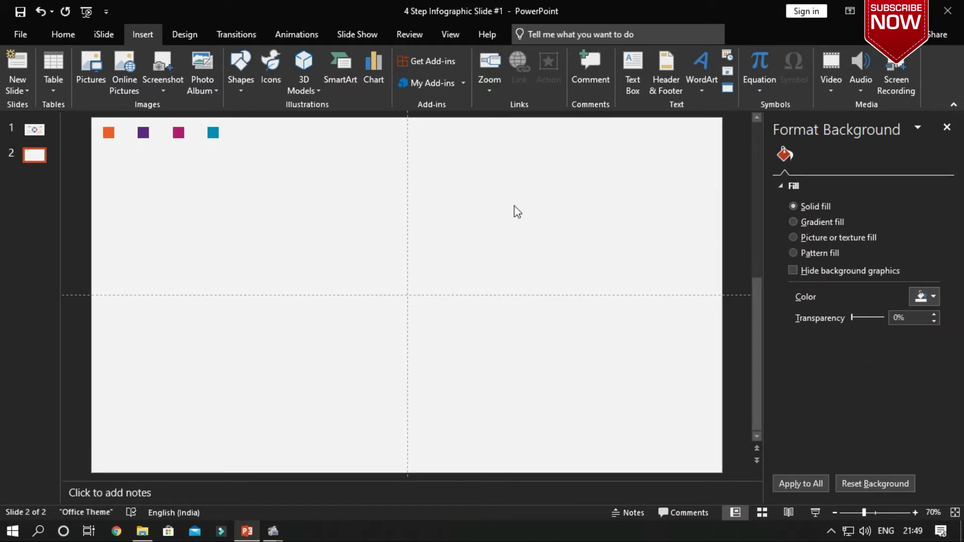
pyautogui.click(946, 129)
# Draw a donut at the slide centre, size it 10 cm, and widen its hole slightly
pyautogui.click(240, 67)
pyautogui.click(261, 224)
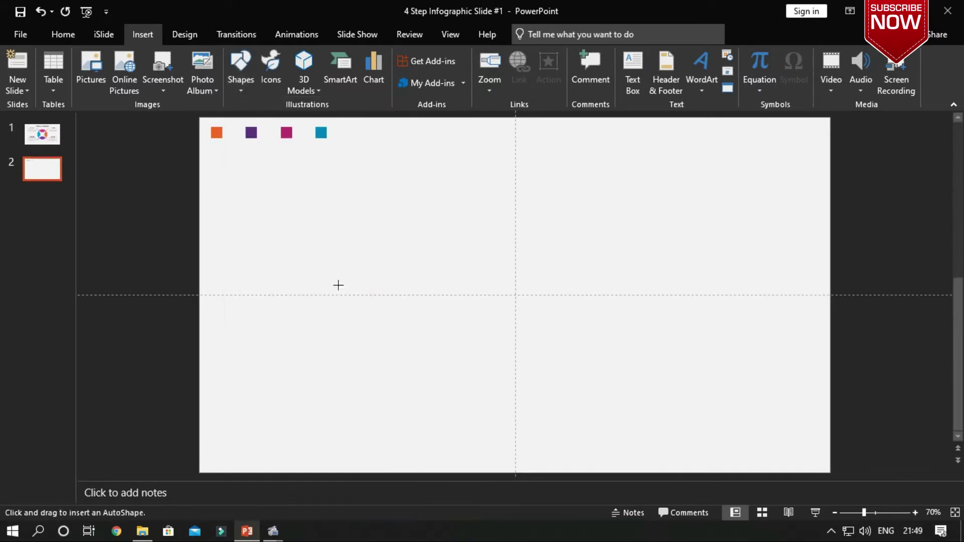
pyautogui.moveTo(574, 330); pyautogui.dragTo(386, 144)
pyautogui.moveTo(542, 212); pyautogui.dragTo(579, 269)
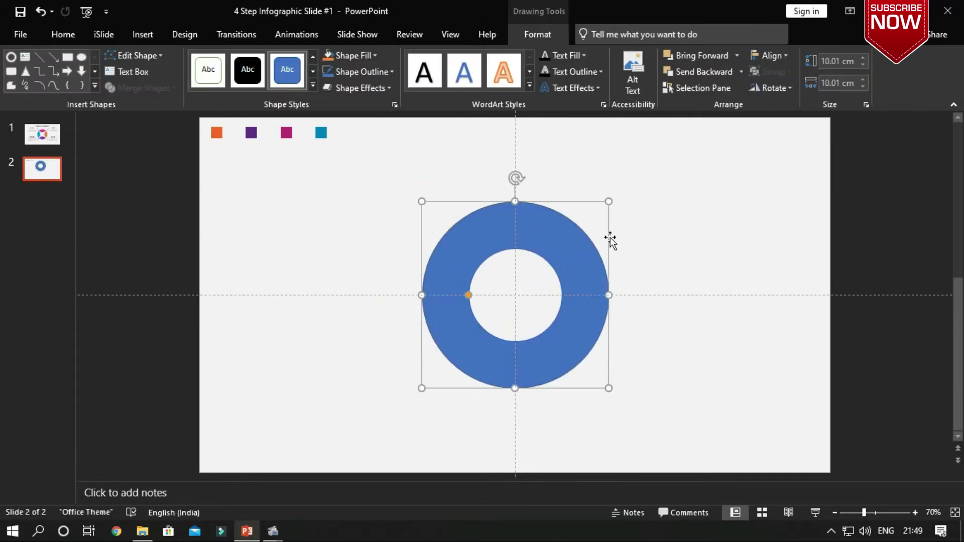
pyautogui.click(831, 60)
pyautogui.press('Tab')
pyautogui.write('10')
pyautogui.press('Return')
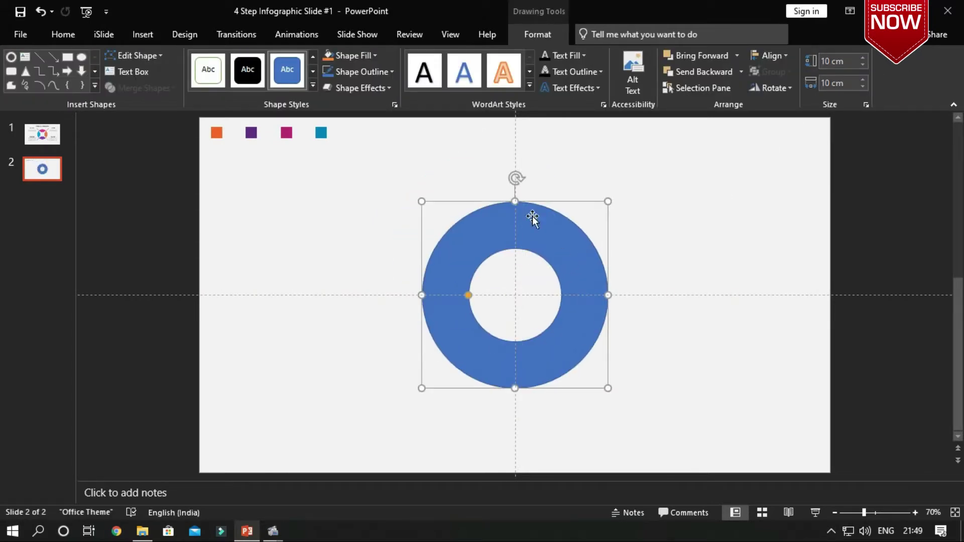
pyautogui.moveTo(468, 297); pyautogui.dragTo(466, 296)
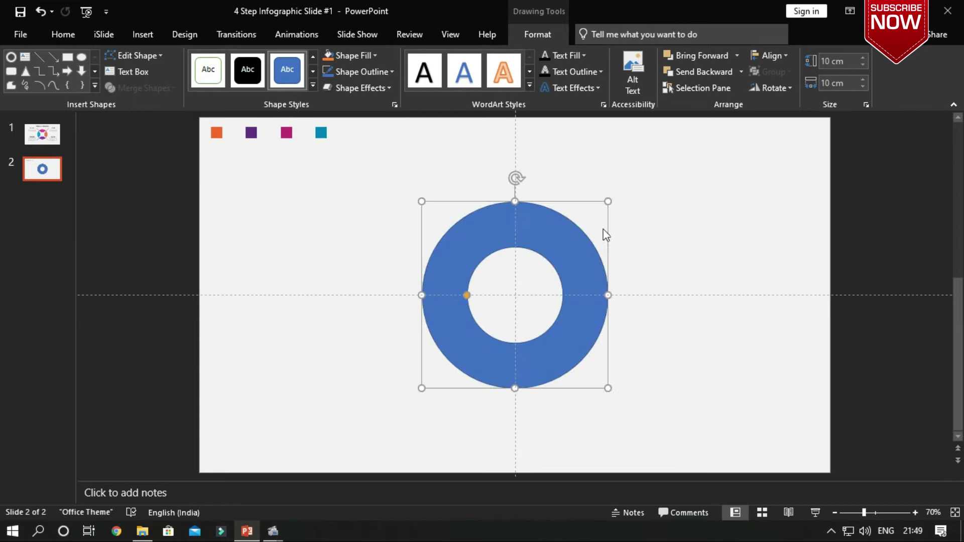
pyautogui.click(520, 195)
# Draw a four-point star and size it to 10 cm
pyautogui.click(143, 34)
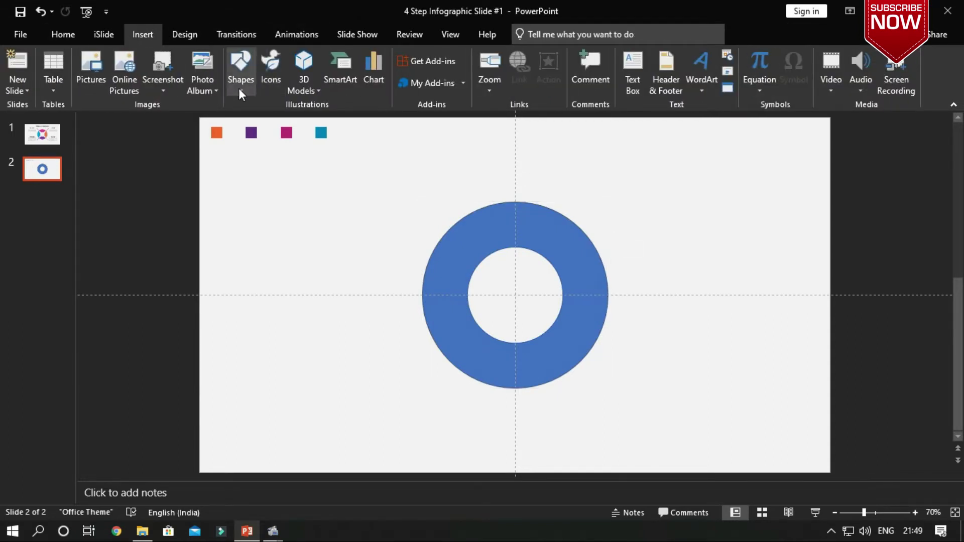
pyautogui.click(241, 75)
pyautogui.click(264, 441)
pyautogui.moveTo(287, 295); pyautogui.dragTo(367, 410)
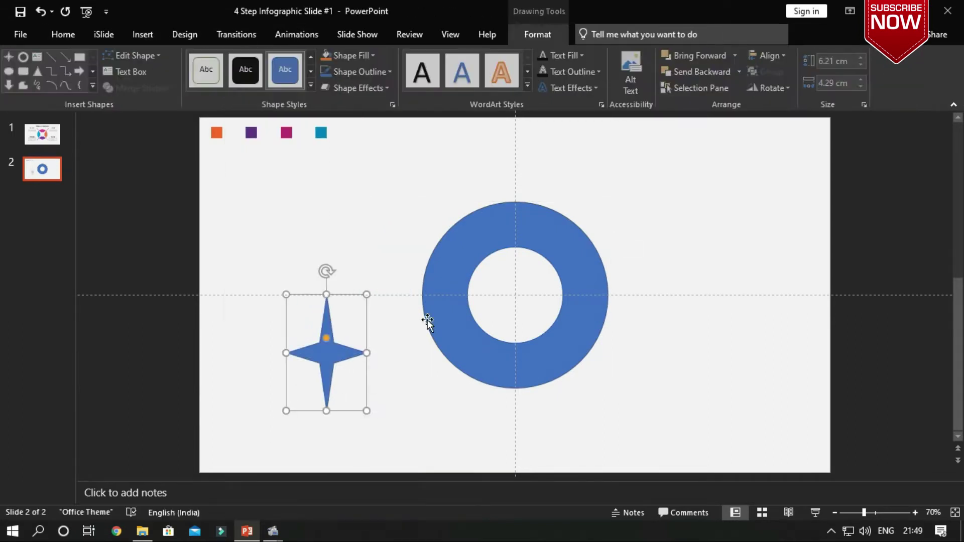
pyautogui.click(840, 64)
pyautogui.press('Tab')
pyautogui.write('10')
pyautogui.press('Return')
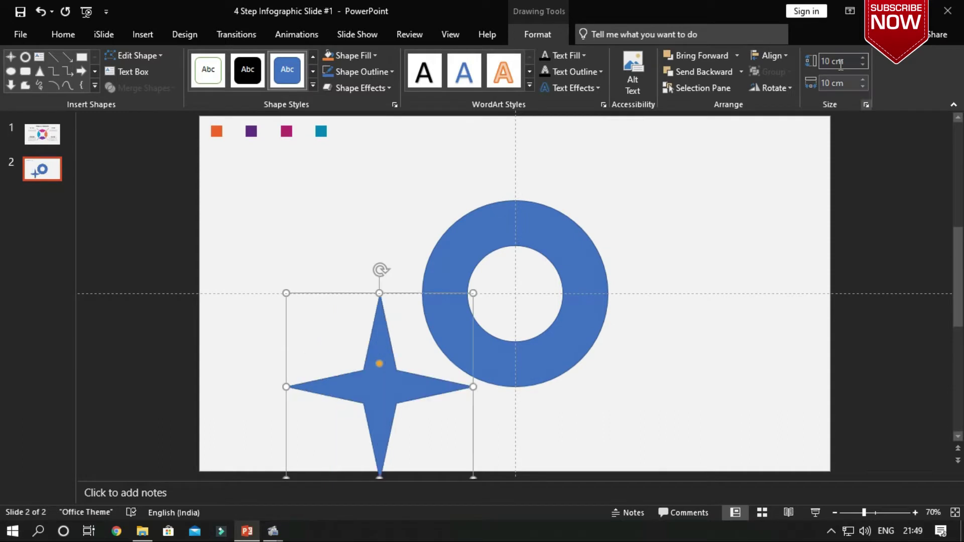
# Align the star with the donut on their middles and centres
pyautogui.keyDown('shift'); pyautogui.click(504, 218); pyautogui.keyUp('shift')
pyautogui.click(768, 55)
pyautogui.click(795, 142)
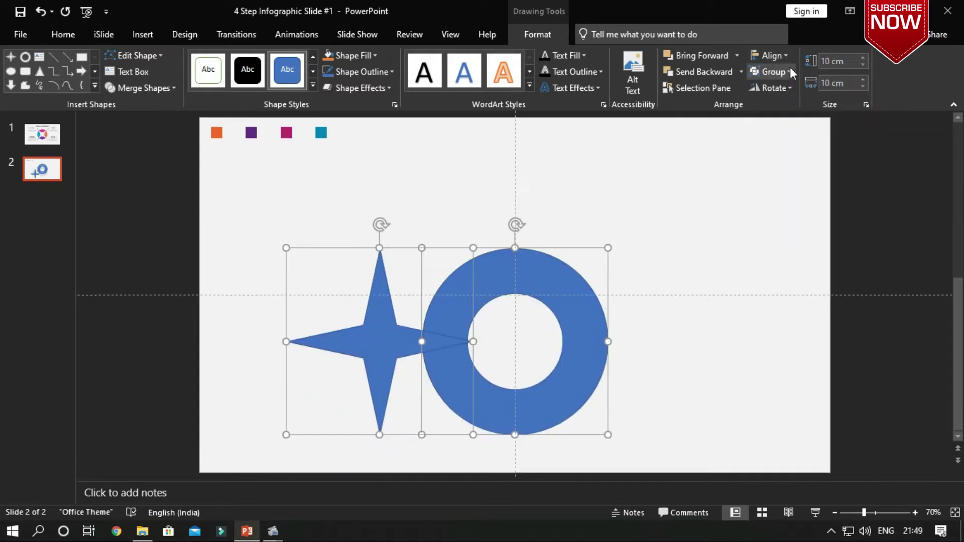
pyautogui.click(768, 55)
pyautogui.click(791, 105)
pyautogui.click(548, 346)
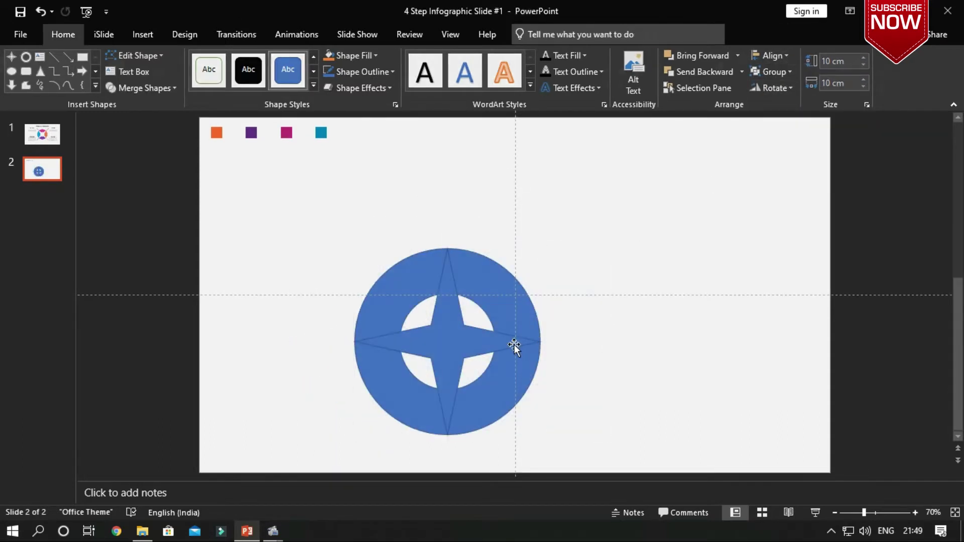
# Enlarge the star so its points pass the ring, then group it with the donut
pyautogui.click(515, 345)
pyautogui.moveTo(541, 435); pyautogui.dragTo(552, 449)
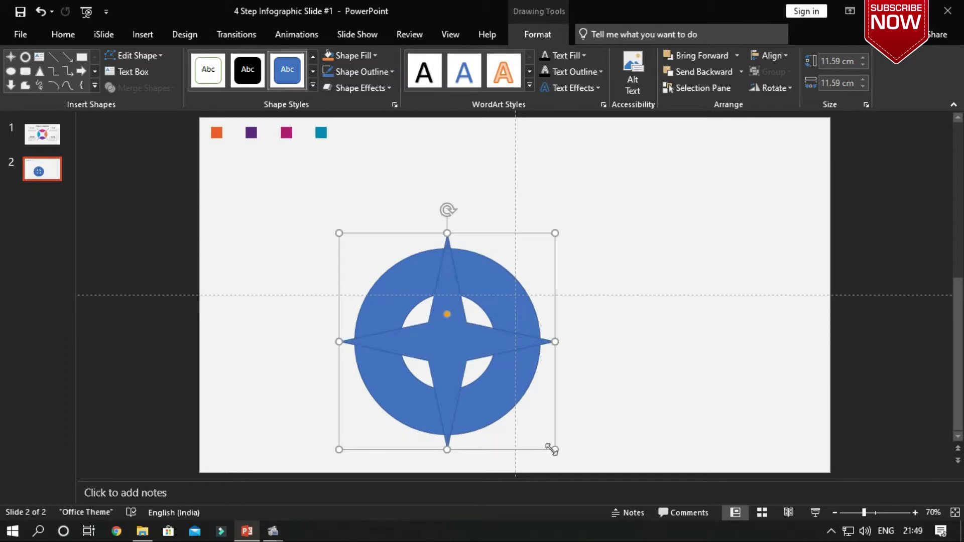
pyautogui.keyDown('shift'); pyautogui.click(474, 277); pyautogui.keyUp('shift')
pyautogui.rightClick(491, 249)
pyautogui.click(639, 335)
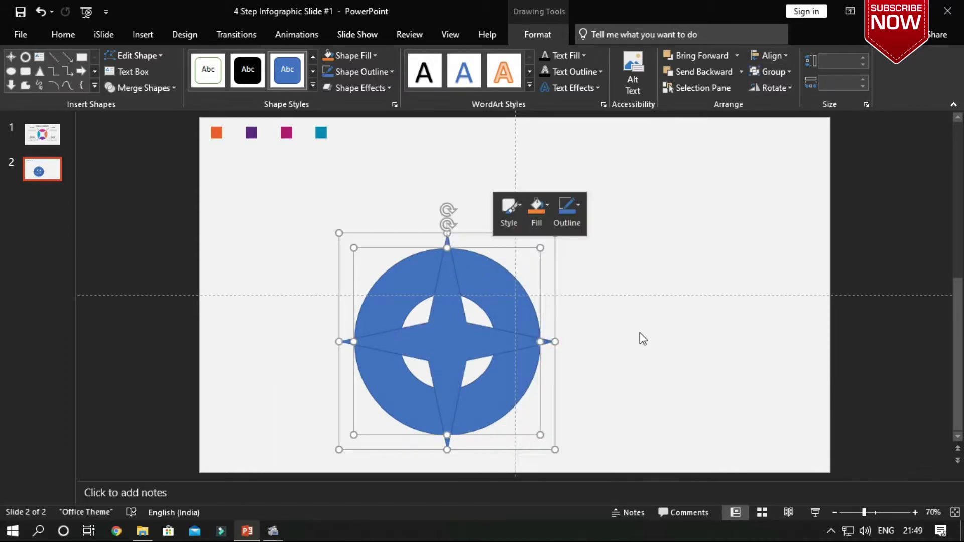
# Centre the star-and-donut group on the slide and select the donut inside it
pyautogui.click(768, 55)
pyautogui.click(795, 141)
pyautogui.click(776, 55)
pyautogui.click(768, 92)
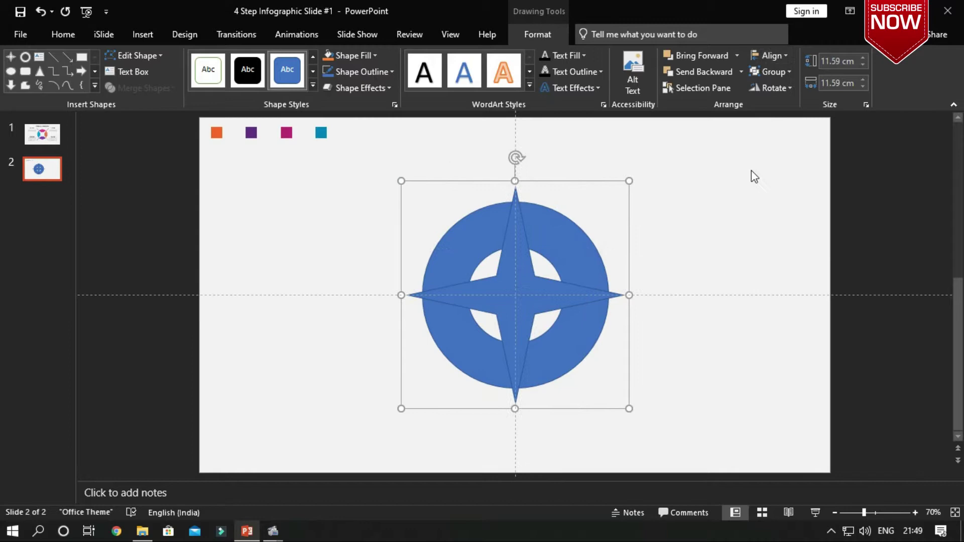
pyautogui.click(753, 174)
pyautogui.doubleClick(577, 235)
pyautogui.rightClick(587, 183)
pyautogui.moveTo(624, 262)
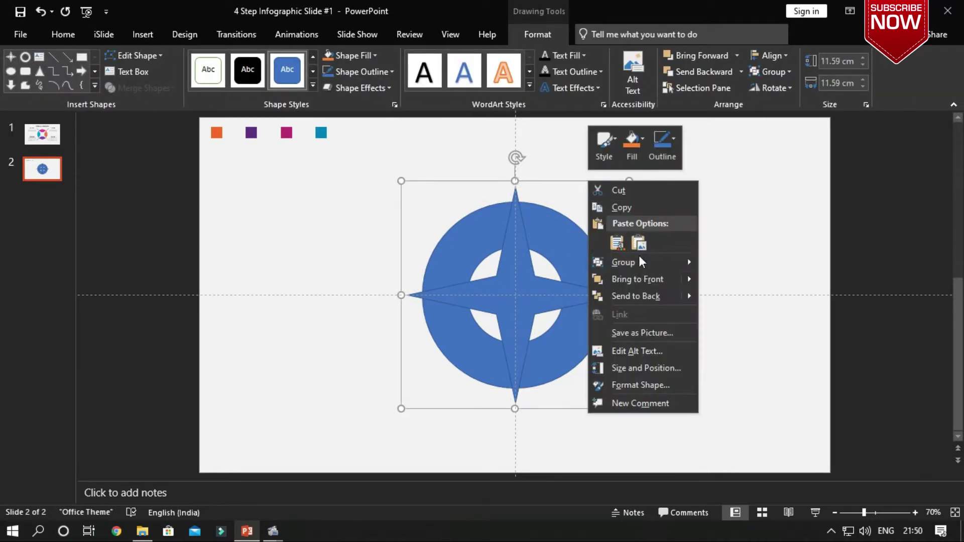
# Ungroup the shapes, fragment them, and delete the star's centre piece
pyautogui.click(734, 297)
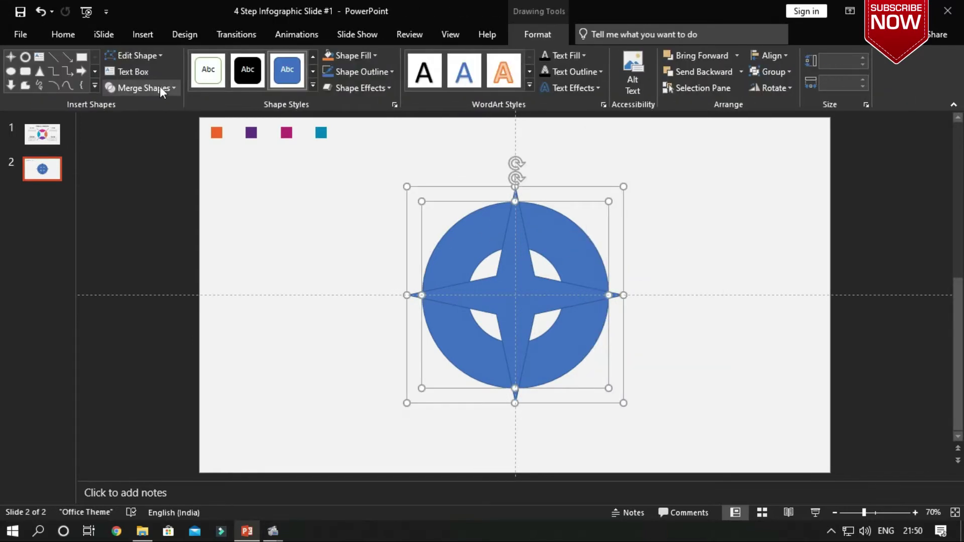
pyautogui.click(159, 90)
pyautogui.click(146, 138)
pyautogui.press('Escape')
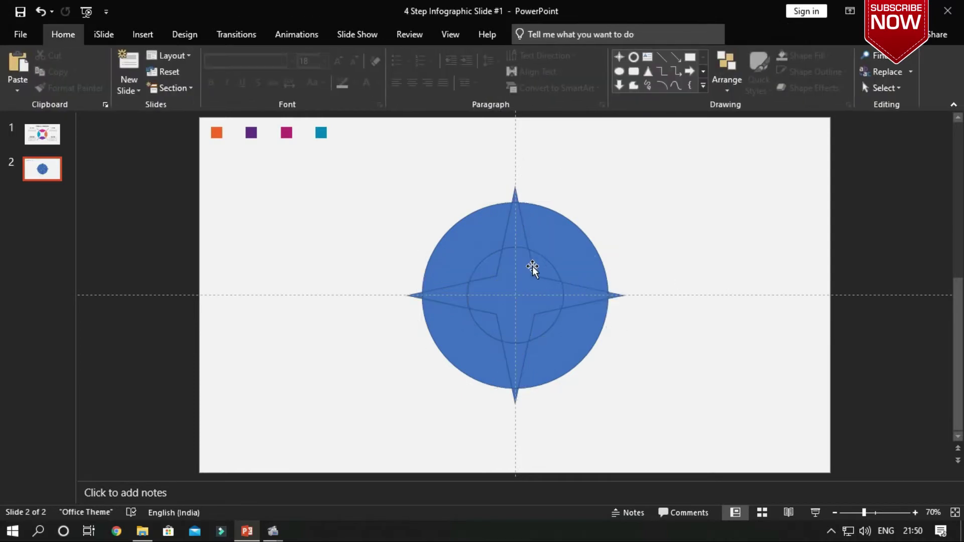
pyautogui.click(532, 268)
pyautogui.press('Delete')
# Delete the inner circle fragments, undoing one accidental deletion
pyautogui.click(544, 270)
pyautogui.press('Delete')
pyautogui.click(546, 320)
pyautogui.press('Delete')
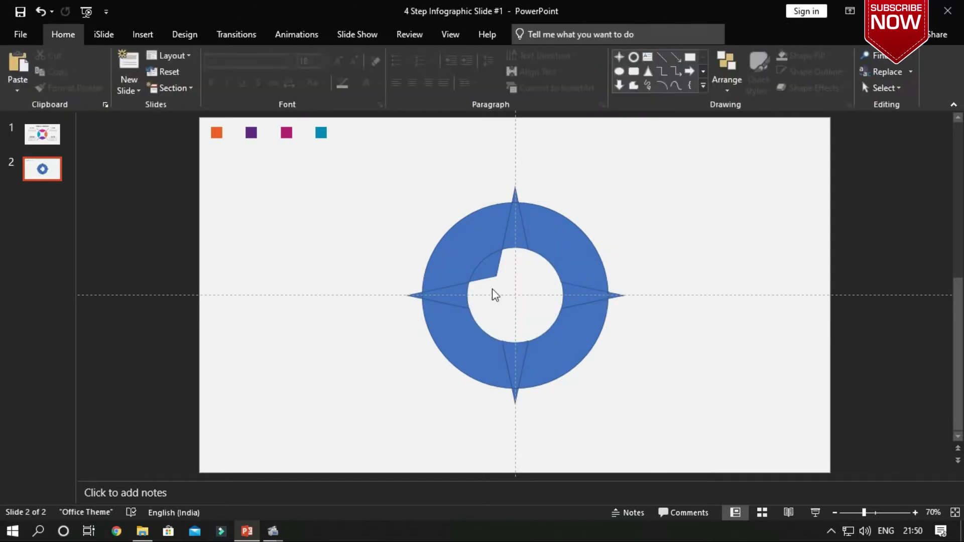
pyautogui.click(522, 234)
pyautogui.press('Delete')
pyautogui.hotkey('ctrl', 'z')
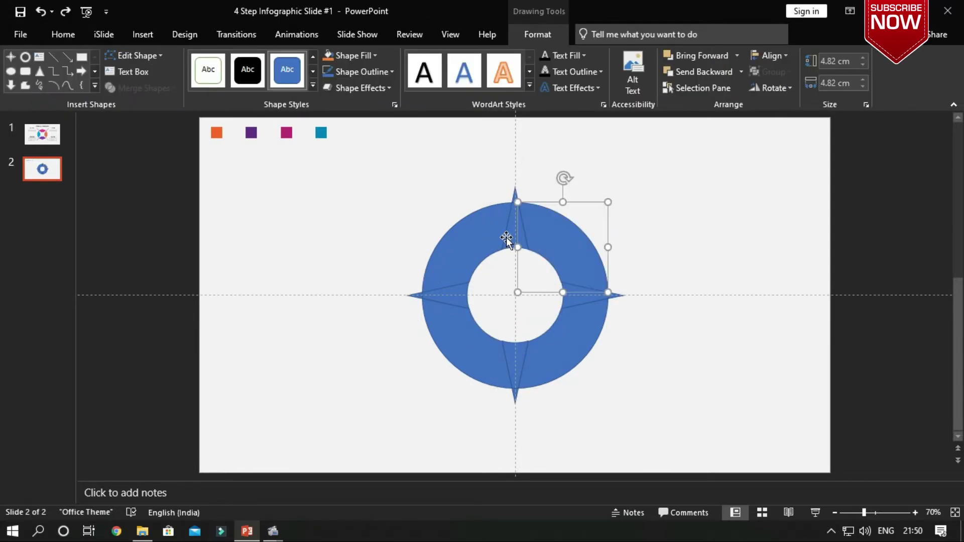
# Delete the top, right, bottom and left star points
pyautogui.click(511, 237)
pyautogui.press('Delete')
pyautogui.click(613, 294)
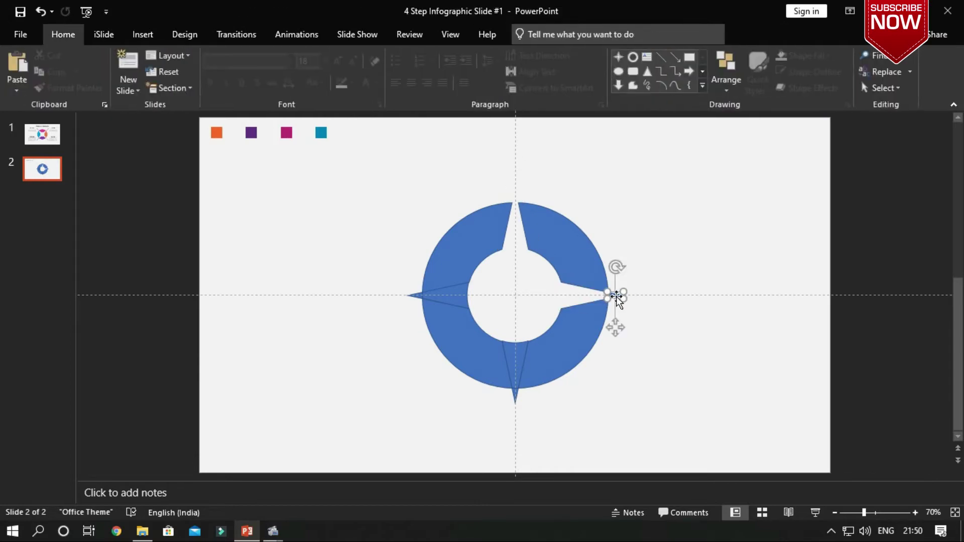
pyautogui.press('Delete')
pyautogui.click(515, 393)
pyautogui.press('Delete')
pyautogui.click(452, 295)
pyautogui.press('Delete')
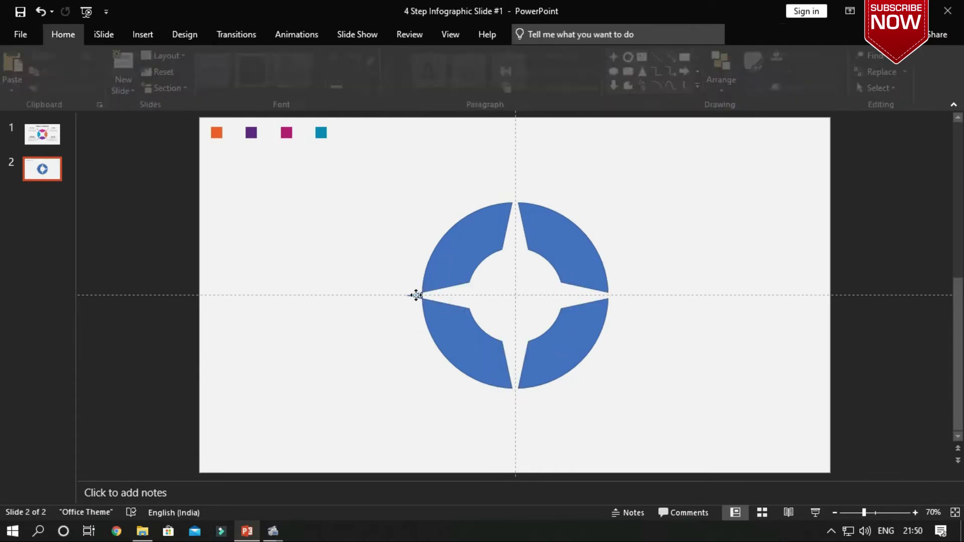
# Set the four ring segments to No Outline
pyautogui.moveTo(715, 150); pyautogui.dragTo(342, 448)
pyautogui.click(360, 71)
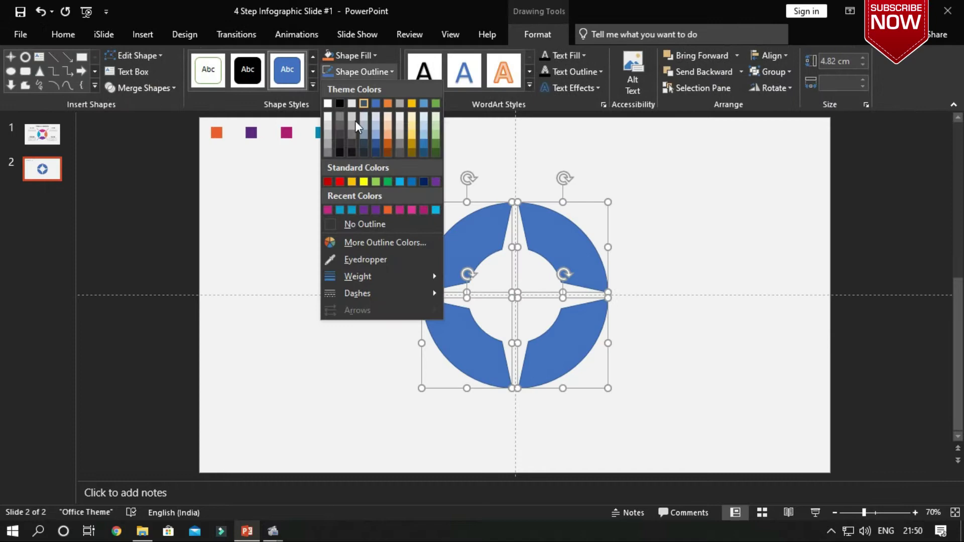
pyautogui.click(364, 224)
pyautogui.click(636, 216)
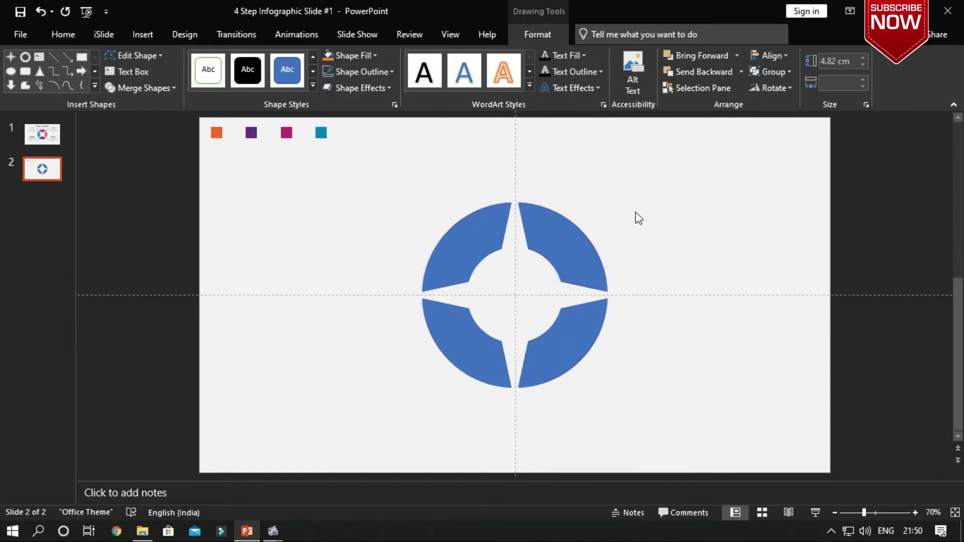
pyautogui.click(577, 247)
pyautogui.click(599, 332)
pyautogui.click(594, 254)
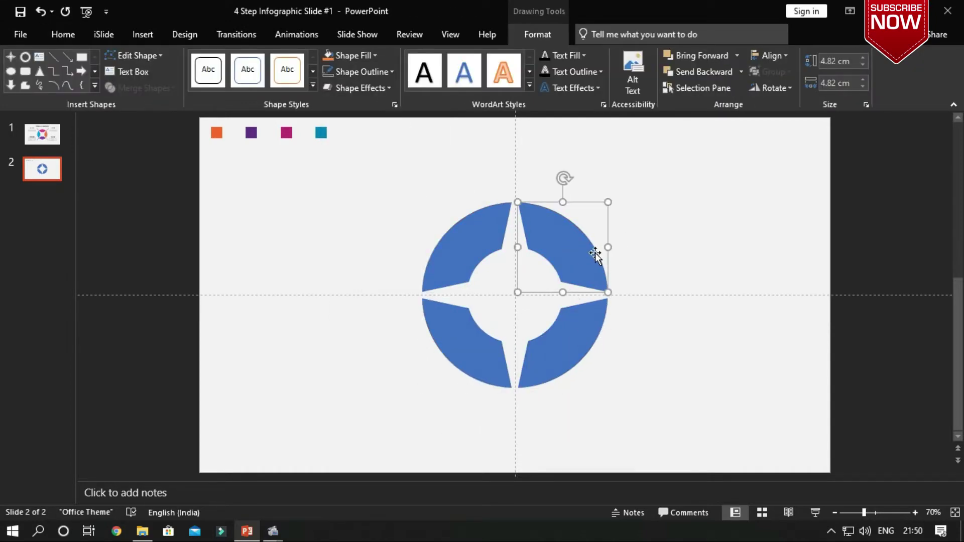
# Group the four ring segments, undoing a trial resize
pyautogui.moveTo(690, 185); pyautogui.dragTo(366, 399)
pyautogui.rightClick(576, 206)
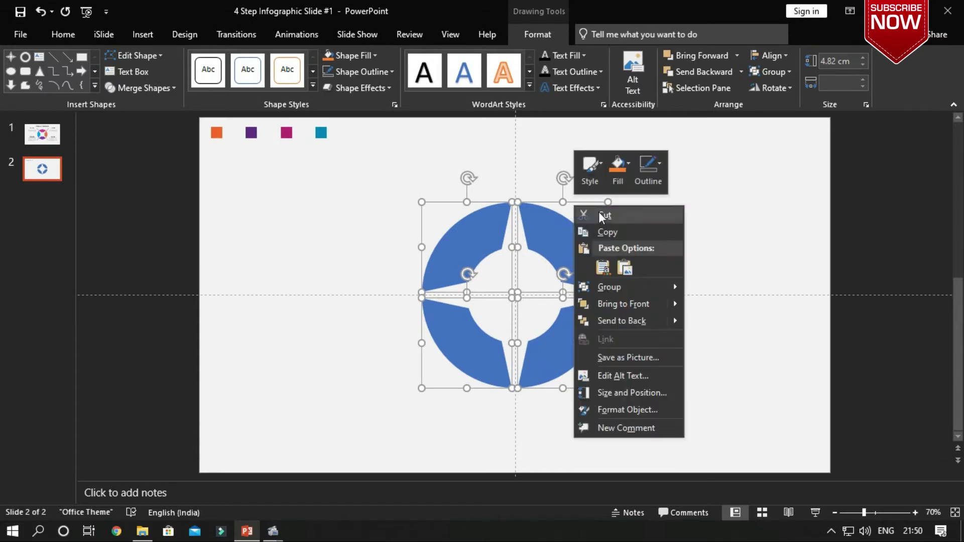
pyautogui.moveTo(609, 287)
pyautogui.click(708, 288)
pyautogui.moveTo(614, 392); pyautogui.dragTo(624, 401)
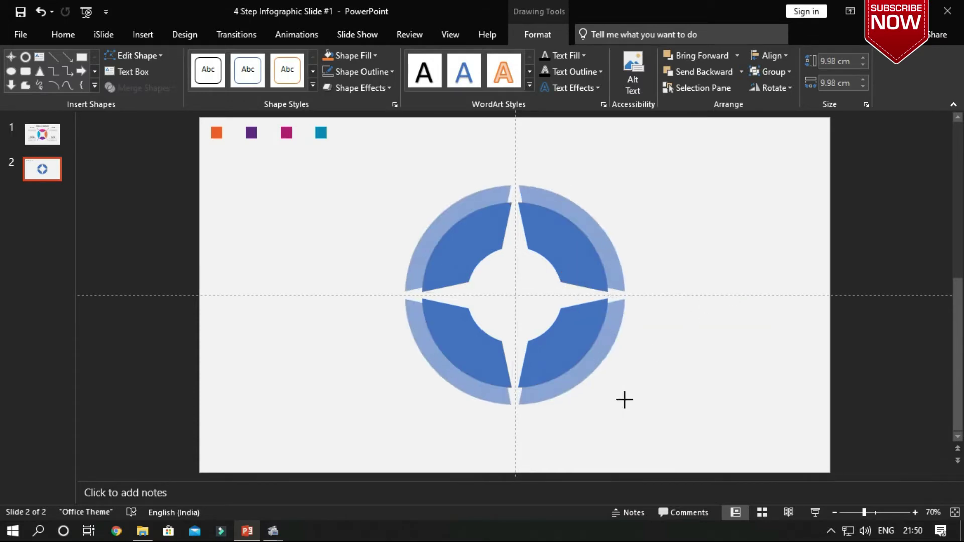
pyautogui.hotkey('ctrl', 'z')
pyautogui.press('Escape')
# Ungroup the ring segments and select the top-right segment
pyautogui.click(486, 232)
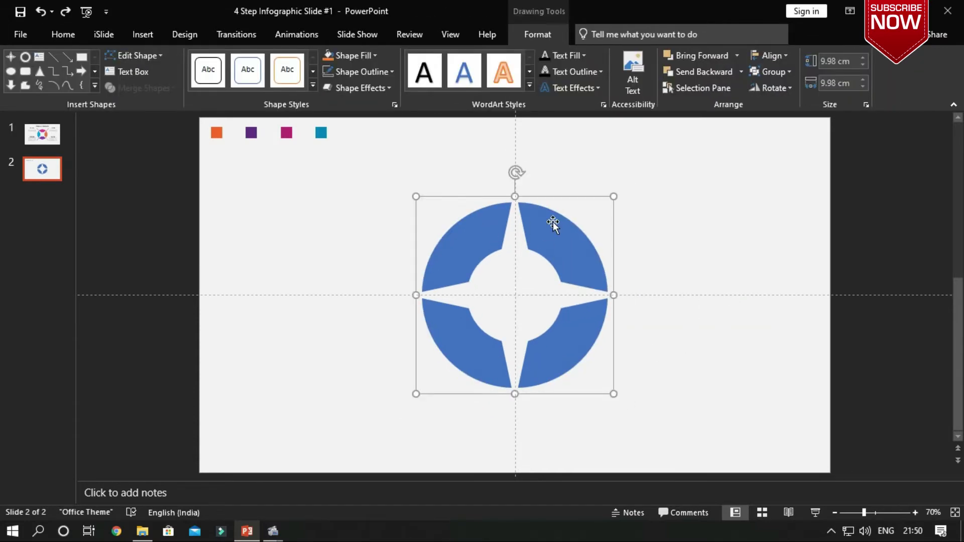
pyautogui.click(553, 222)
pyautogui.rightClick(604, 198)
pyautogui.click(742, 313)
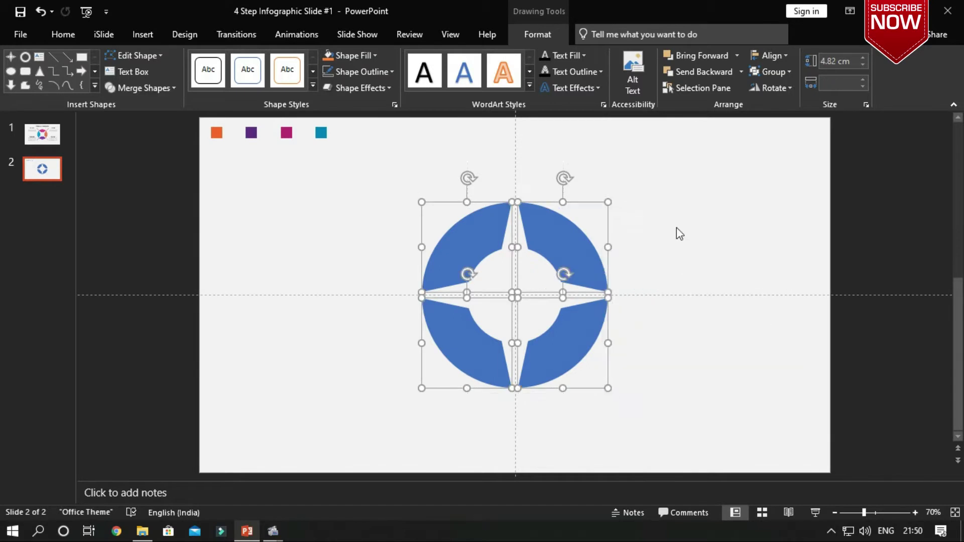
pyautogui.click(676, 227)
pyautogui.click(570, 237)
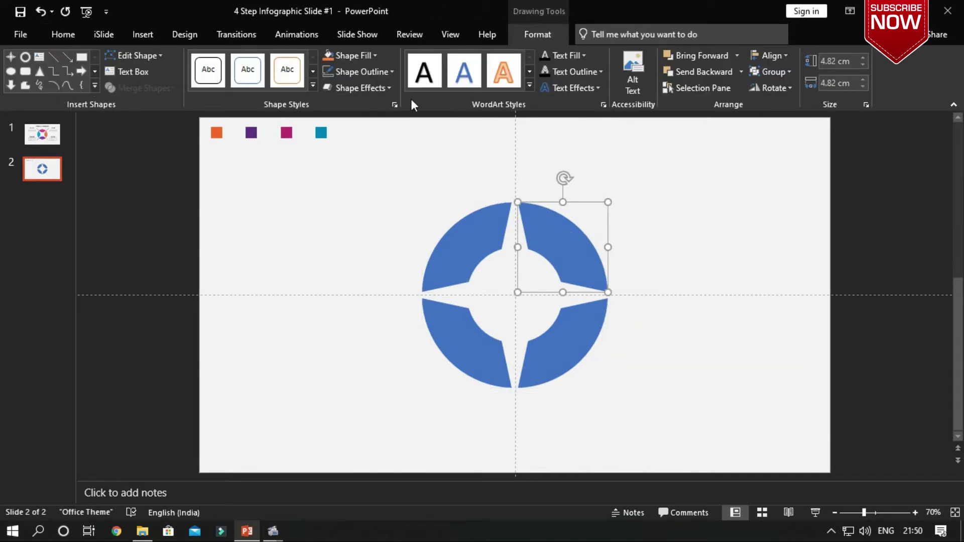
# Give the top-right segment a gradient fill with extra stops removed and an orange stop
pyautogui.rightClick(553, 250)
pyautogui.click(610, 486)
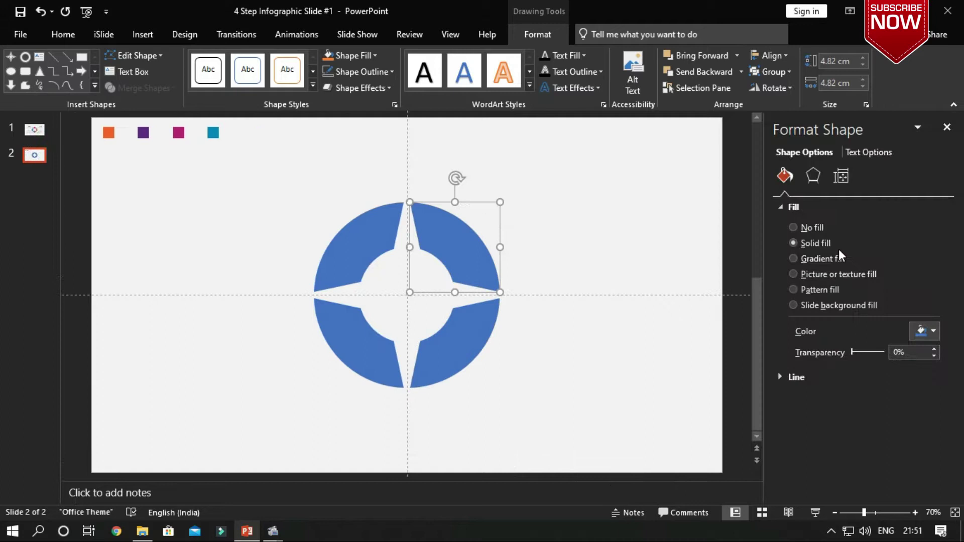
pyautogui.click(823, 258)
pyautogui.moveTo(872, 428); pyautogui.dragTo(874, 451)
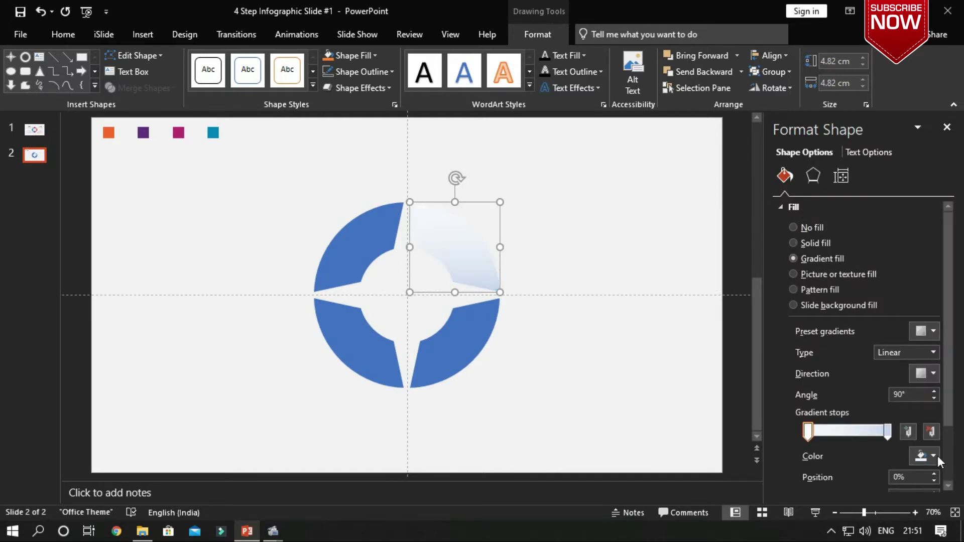
pyautogui.click(933, 456)
pyautogui.click(906, 436)
pyautogui.click(108, 132)
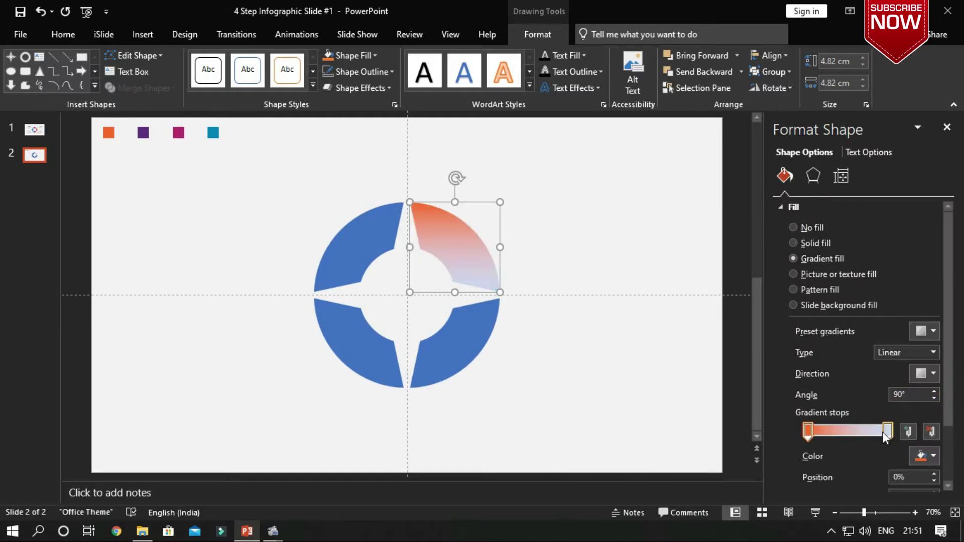
# Colour the other gradient stop orange and lighten the middle stop's orange
pyautogui.click(887, 432)
pyautogui.click(932, 456)
pyautogui.click(906, 436)
pyautogui.click(108, 132)
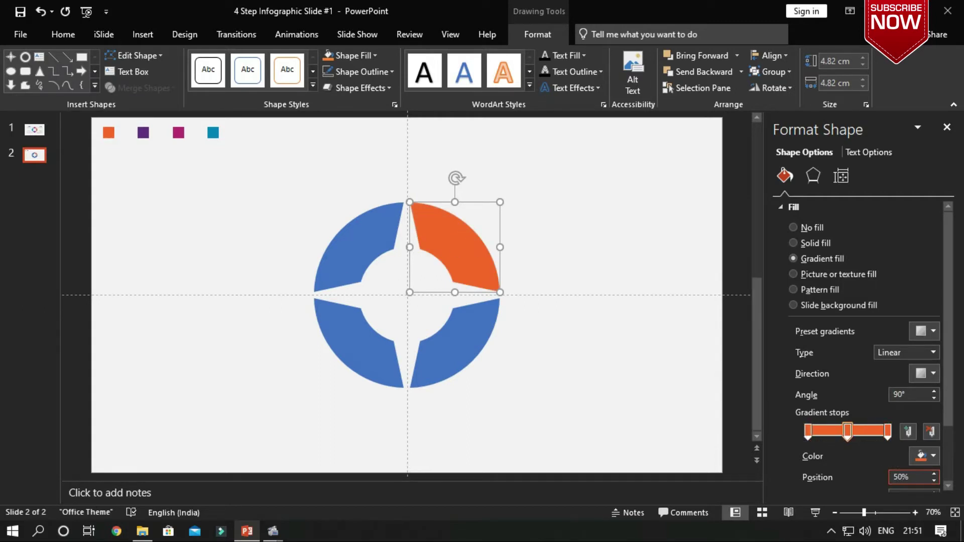
pyautogui.click(937, 455)
pyautogui.click(904, 426)
pyautogui.moveTo(521, 210); pyautogui.dragTo(521, 206)
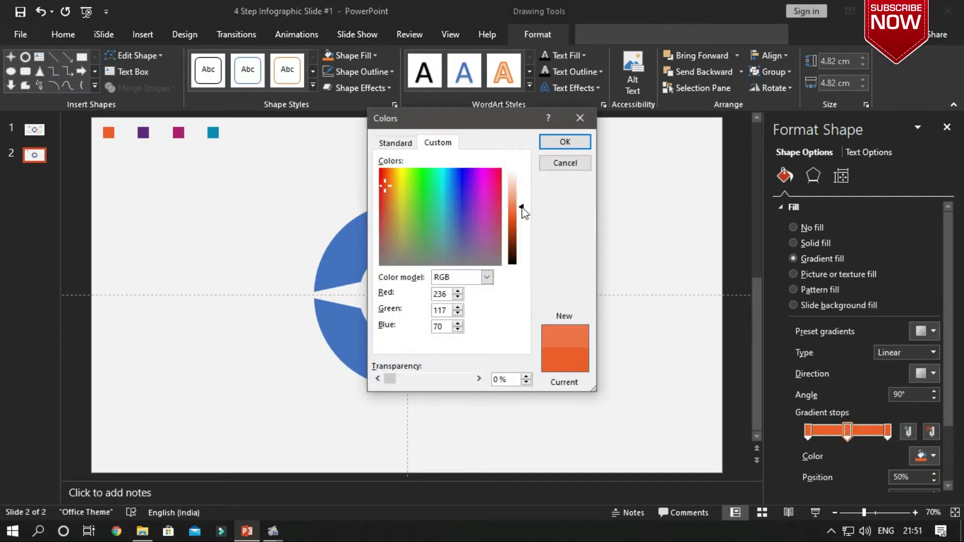
pyautogui.click(566, 143)
# Make the gradient radial with a new direction and a stop at about 63%
pyautogui.click(906, 353)
pyautogui.click(900, 378)
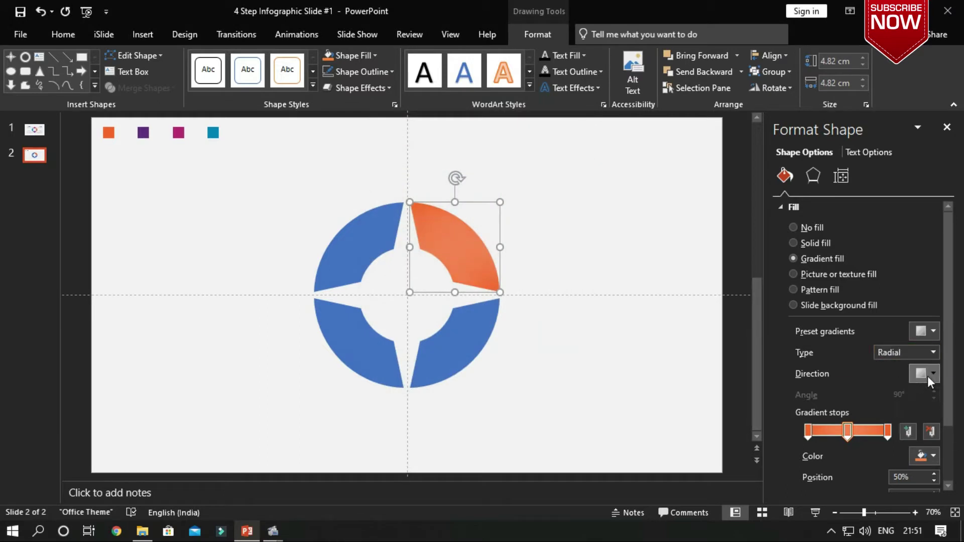
pyautogui.click(828, 431)
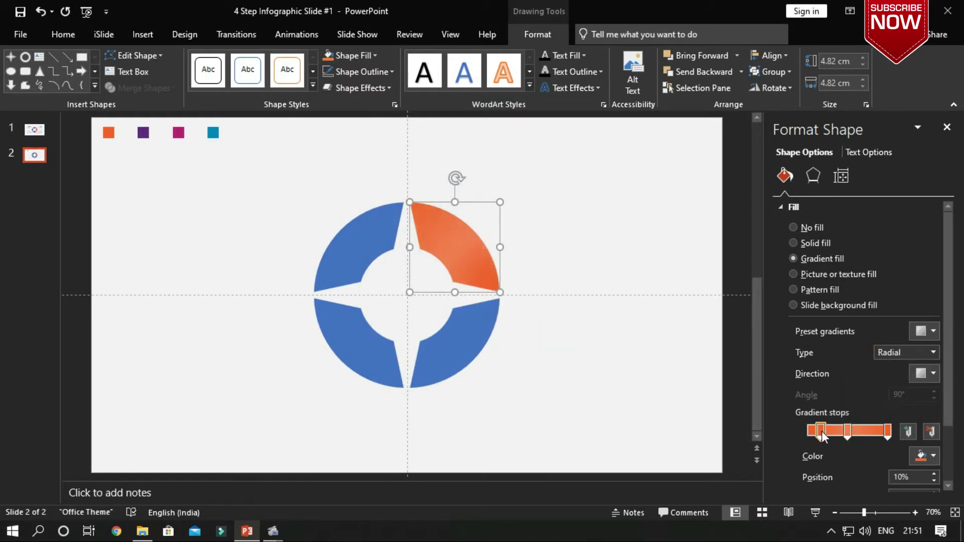
pyautogui.moveTo(885, 437); pyautogui.dragTo(861, 430)
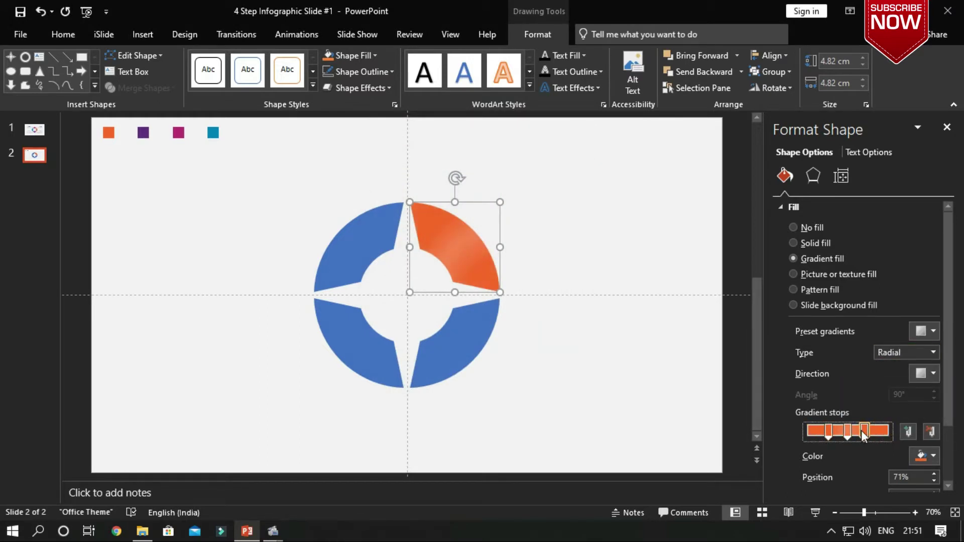
pyautogui.click(928, 376)
pyautogui.click(857, 402)
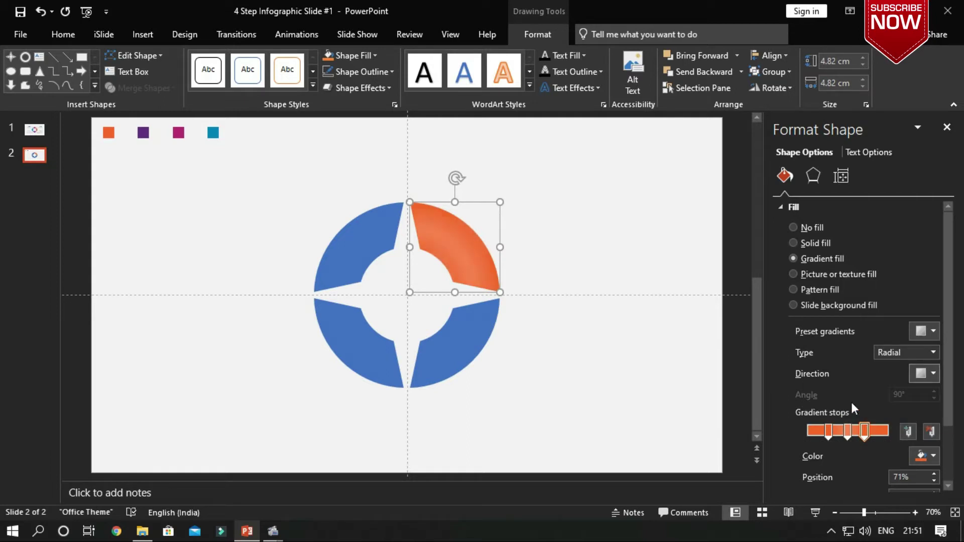
pyautogui.moveTo(864, 433); pyautogui.dragTo(836, 433)
# Set the middle stop to a lighter orange and move it to about 69%
pyautogui.click(847, 431)
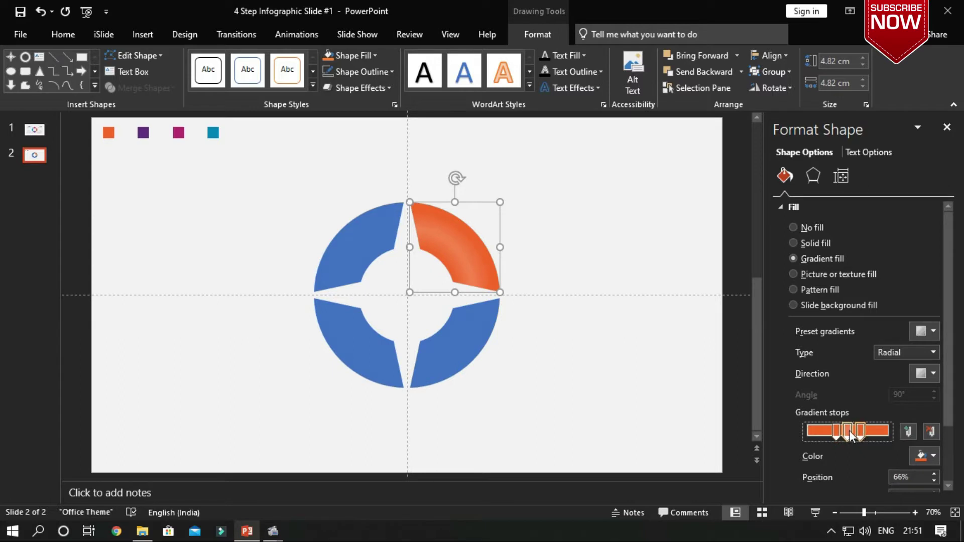
pyautogui.click(933, 456)
pyautogui.click(907, 426)
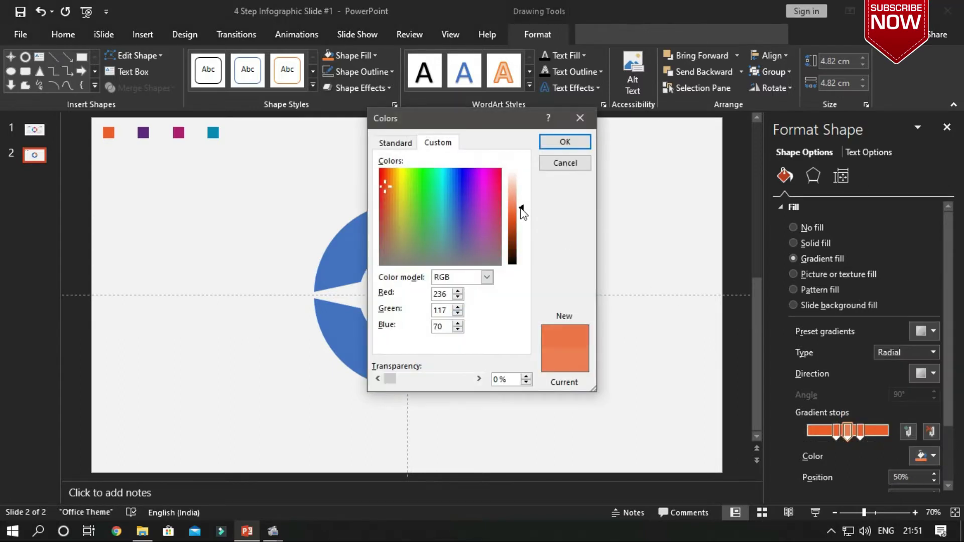
pyautogui.click(565, 142)
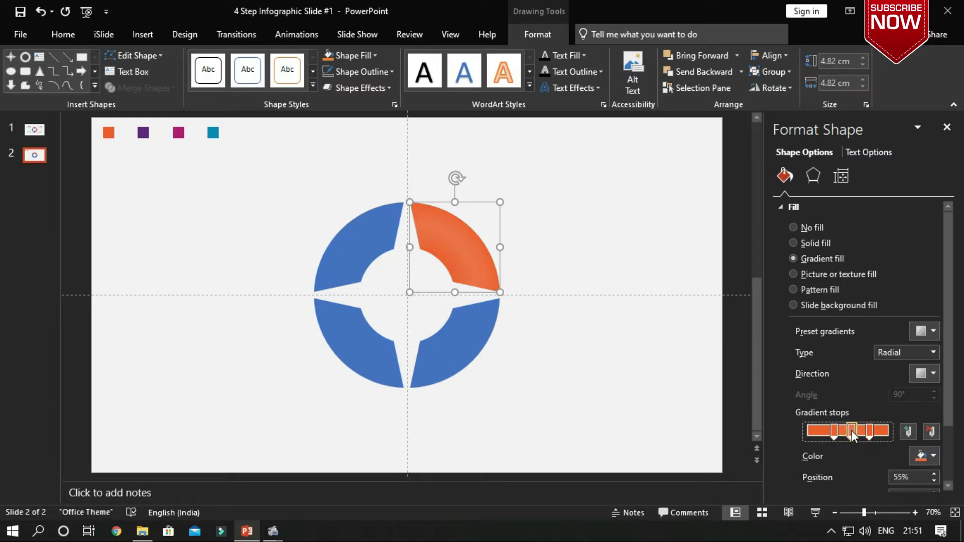
pyautogui.moveTo(850, 429)
pyautogui.mouseDown()
pyautogui.moveTo(863, 431)
pyautogui.moveTo(843, 434)
pyautogui.moveTo(863, 431)
pyautogui.mouseUp()
# Paste the orange segment's gradient formatting onto the bottom-right segment
pyautogui.click(657, 390)
pyautogui.click(471, 320)
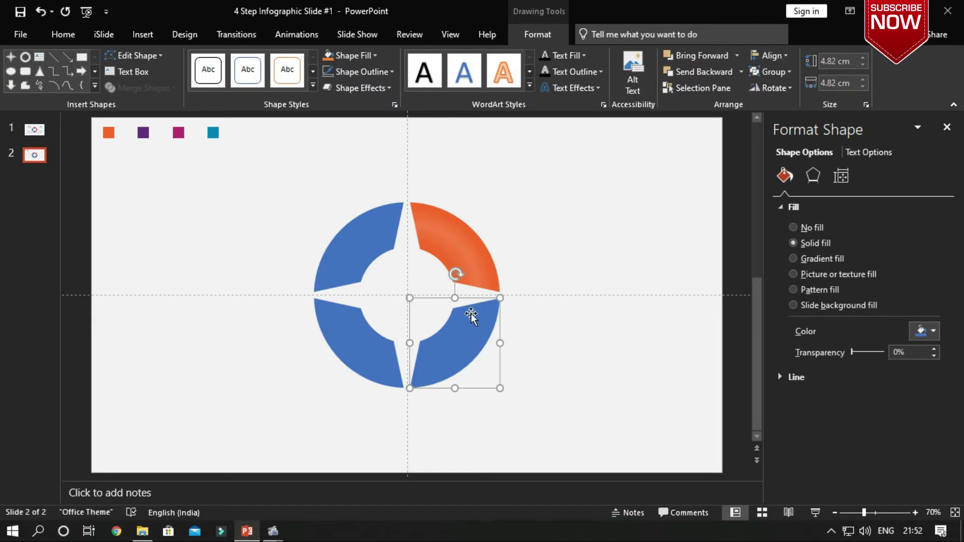
pyautogui.click(465, 261)
pyautogui.click(452, 317)
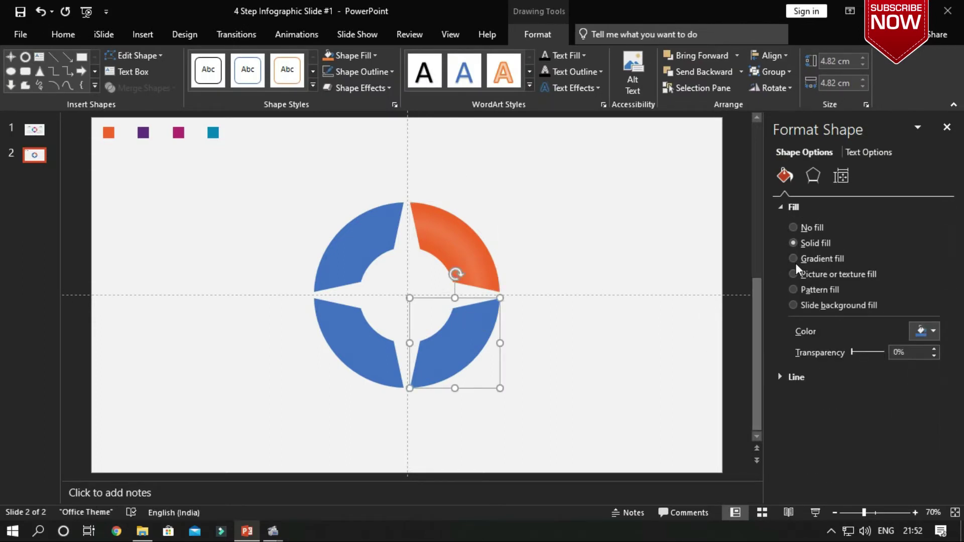
pyautogui.hotkey('ctrl', 'shift', 'v')
# Change the bottom-right gradient's direction and colour its stops with the purple swatch
pyautogui.click(934, 371)
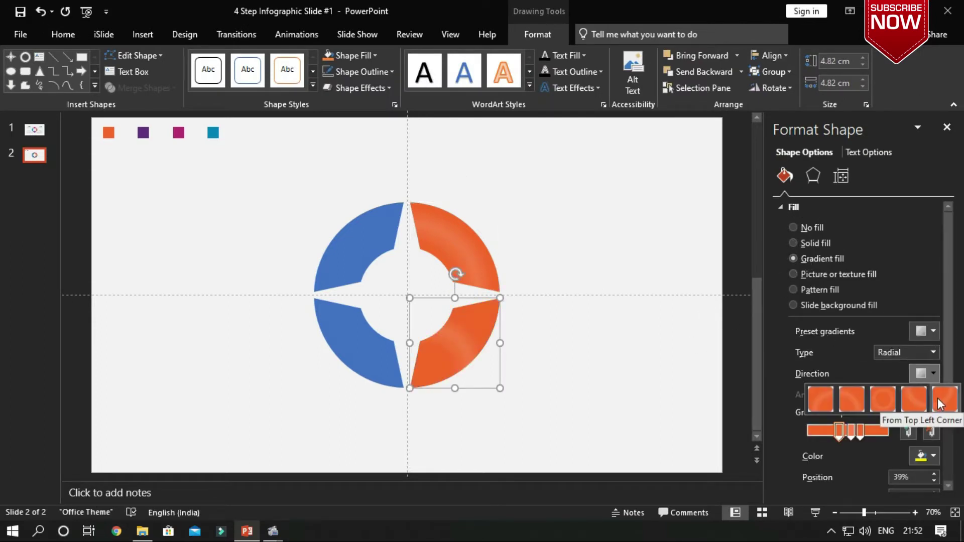
pyautogui.click(938, 398)
pyautogui.click(924, 455)
pyautogui.click(874, 438)
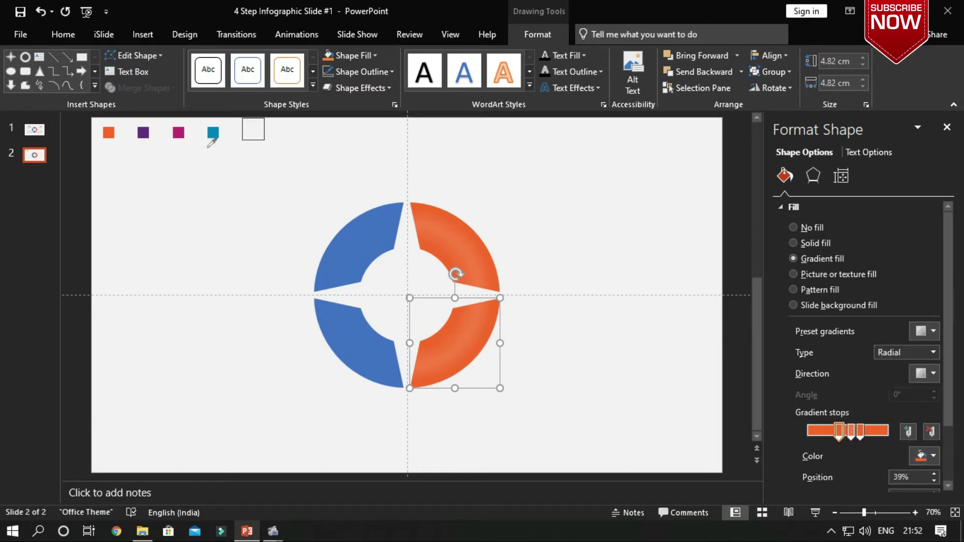
pyautogui.click(143, 133)
pyautogui.click(859, 433)
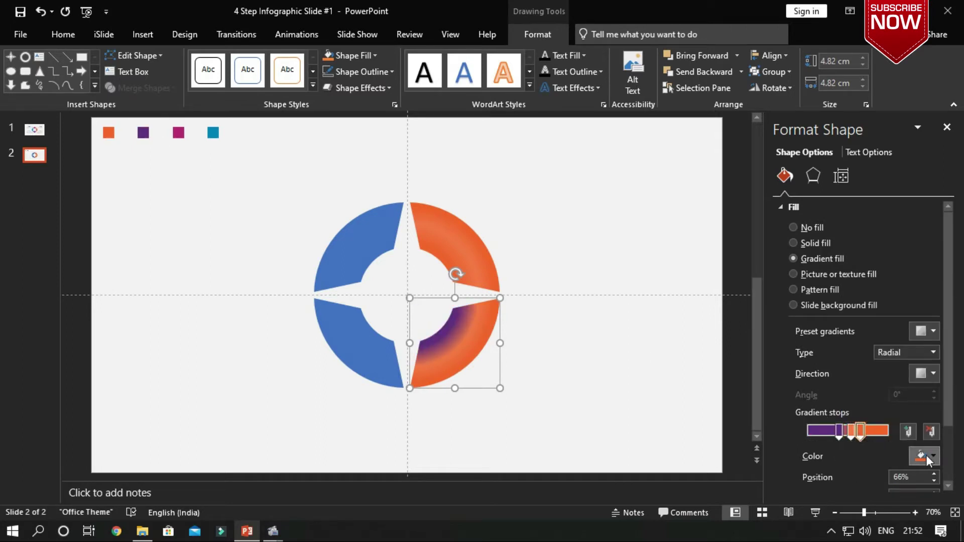
pyautogui.click(926, 454)
pyautogui.click(873, 437)
pyautogui.click(143, 133)
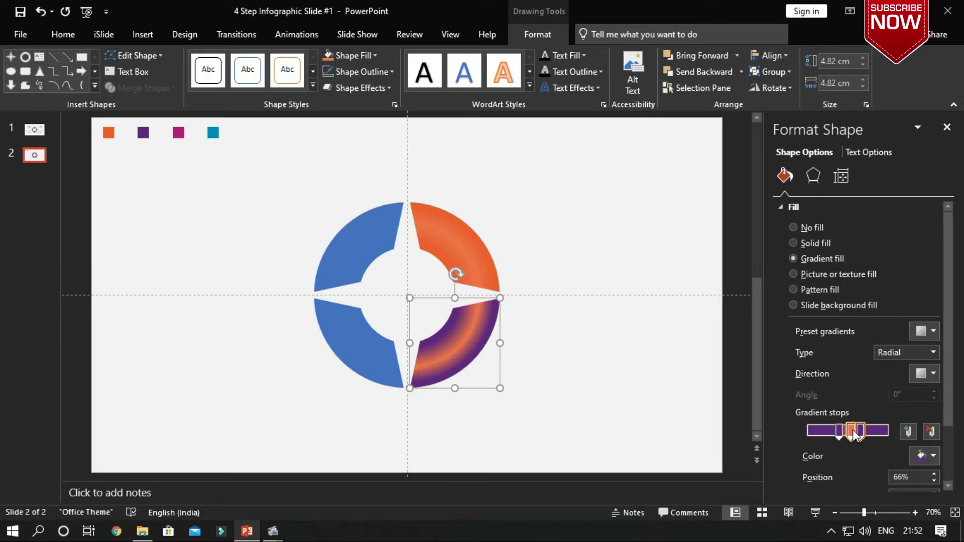
# Colour the middle gradient stop a lighter purple
pyautogui.click(855, 434)
pyautogui.click(926, 455)
pyautogui.click(877, 438)
pyautogui.click(143, 132)
pyautogui.click(925, 455)
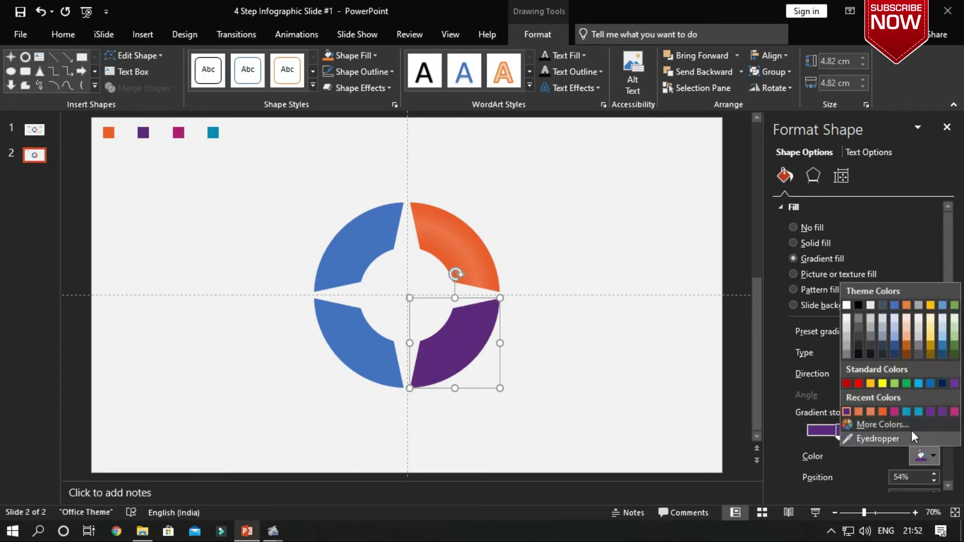
pyautogui.click(882, 424)
pyautogui.moveTo(522, 238); pyautogui.dragTo(531, 198)
pyautogui.click(564, 141)
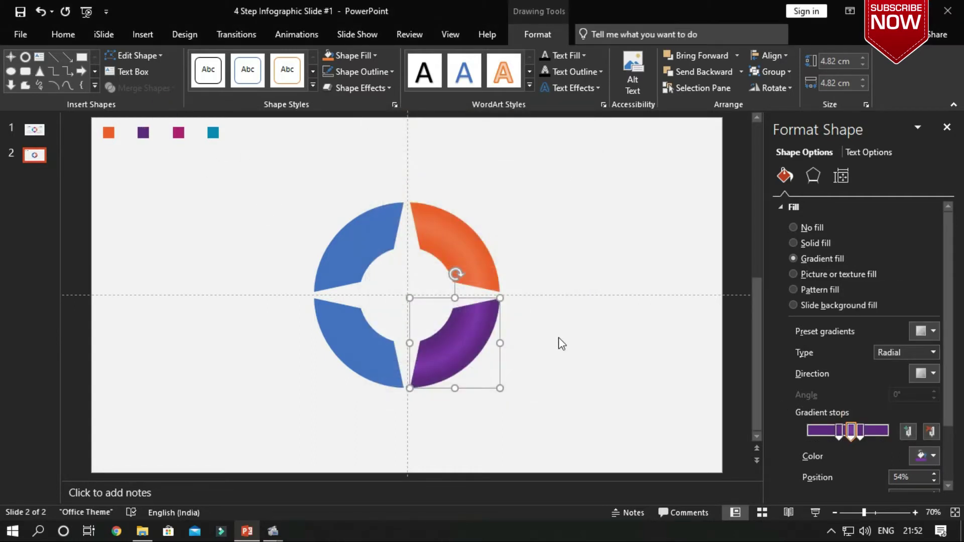
# Switch the lower-left segment to a radial gradient and colour its first stop teal
pyautogui.click(353, 321)
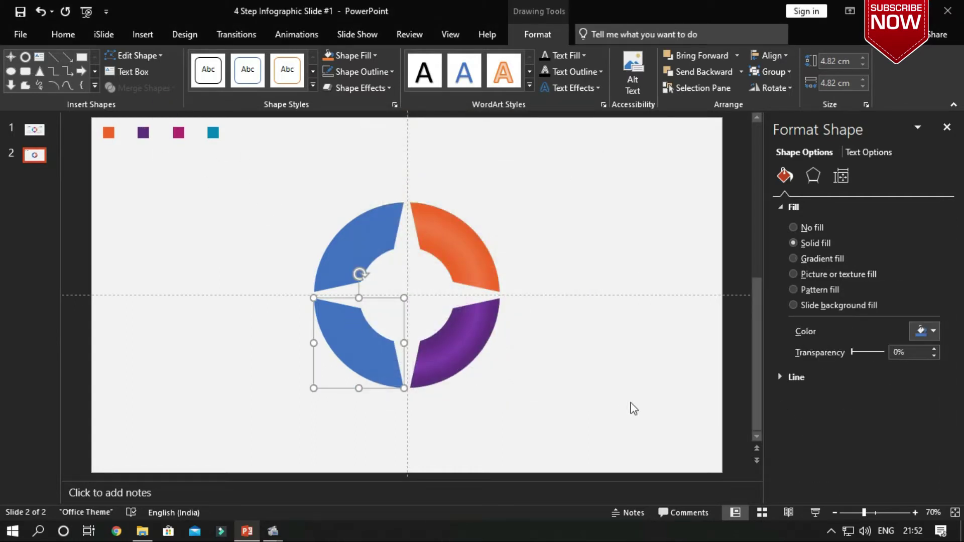
pyautogui.click(830, 259)
pyautogui.click(932, 374)
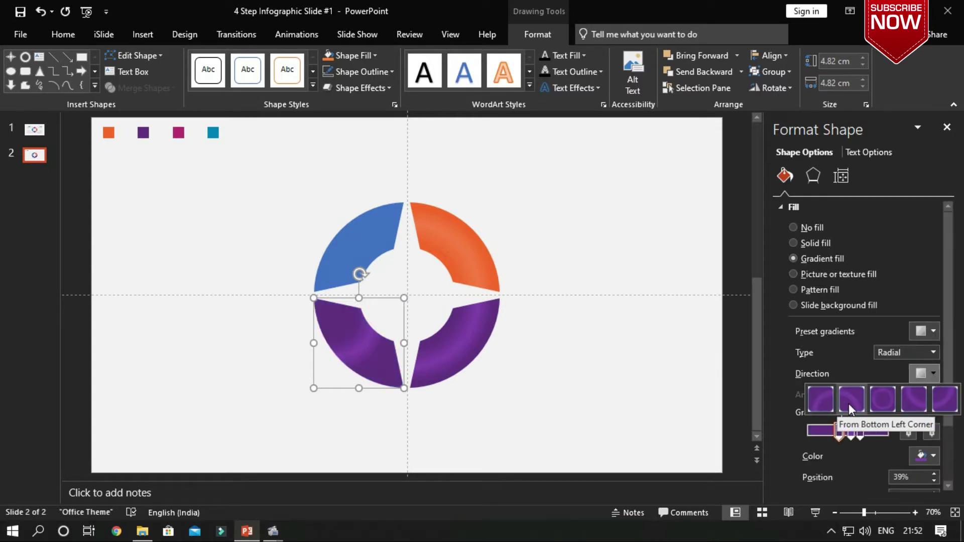
pyautogui.click(921, 400)
pyautogui.click(932, 456)
pyautogui.click(858, 436)
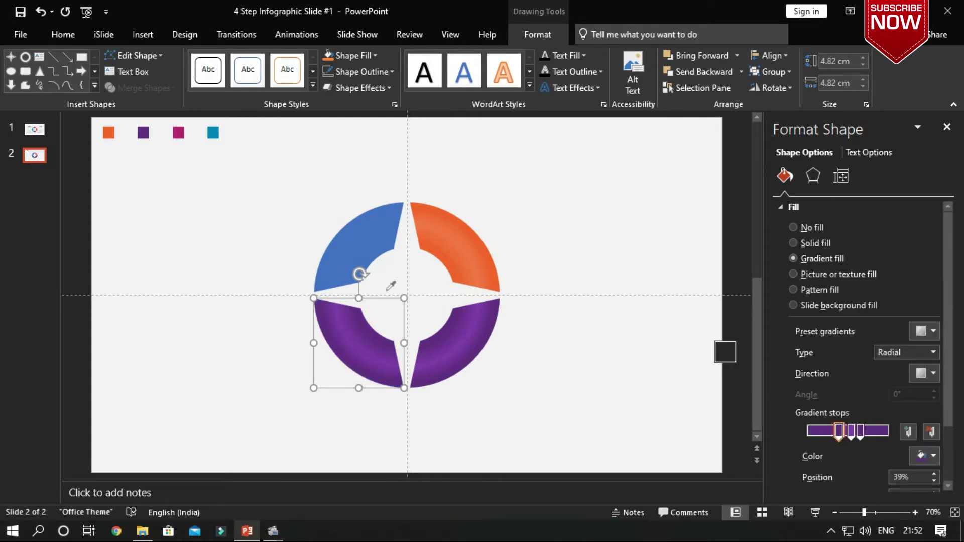
pyautogui.click(213, 132)
pyautogui.scroll(-2, 946, 454)
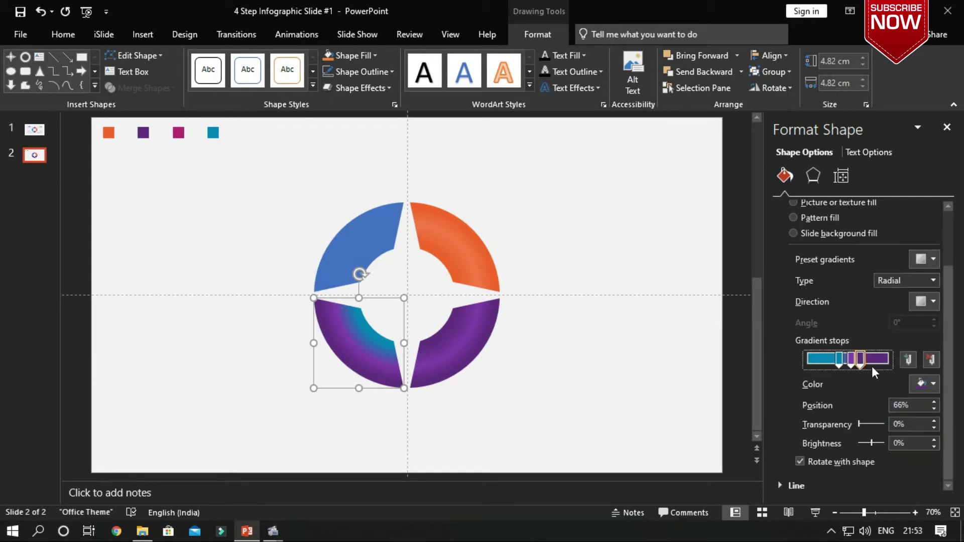
# Eyedrop teal from the swatch onto the 66% and middle gradient stops
pyautogui.click(933, 384)
pyautogui.click(871, 368)
pyautogui.click(217, 128)
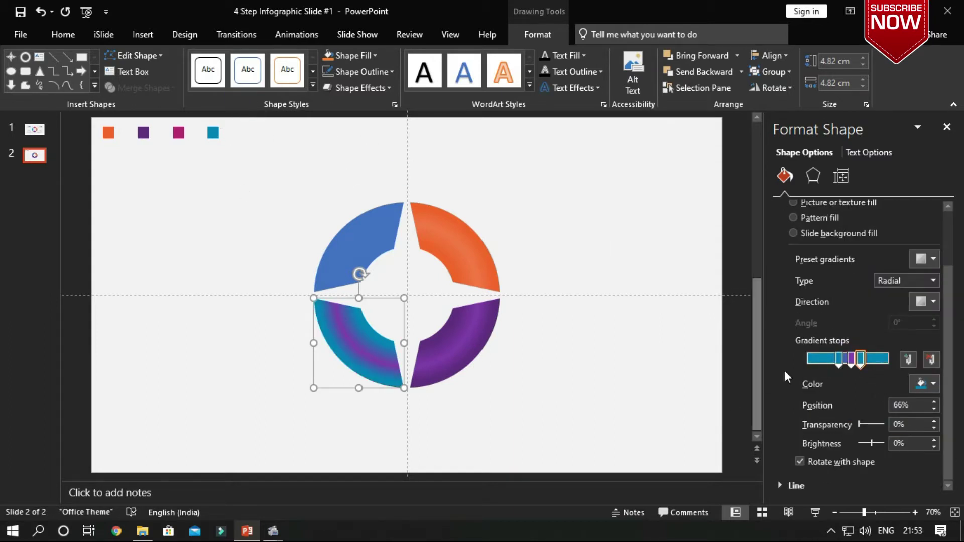
pyautogui.click(851, 359)
pyautogui.click(932, 384)
pyautogui.click(872, 369)
pyautogui.click(217, 132)
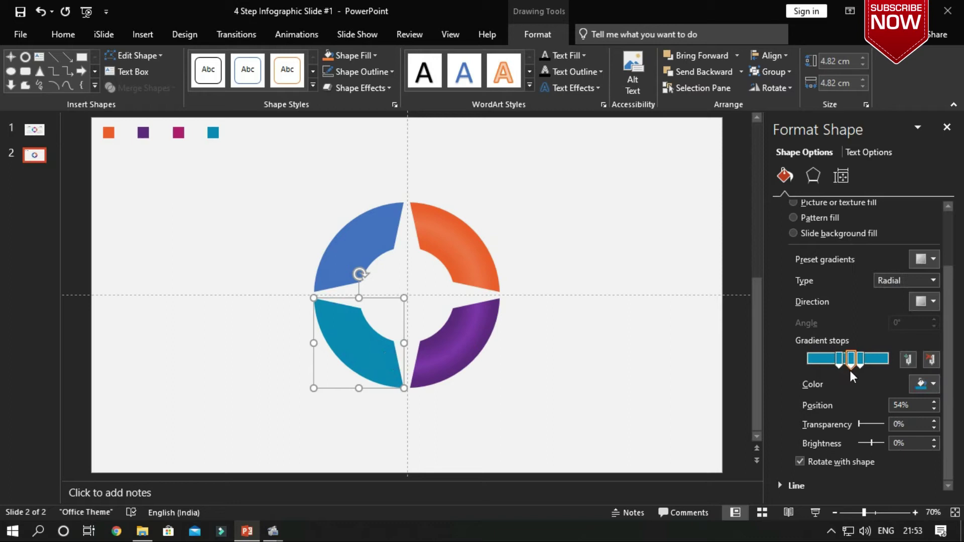
# Lighten the middle stop's teal in More Colors
pyautogui.click(933, 384)
pyautogui.click(878, 351)
pyautogui.moveTo(523, 236); pyautogui.dragTo(520, 226)
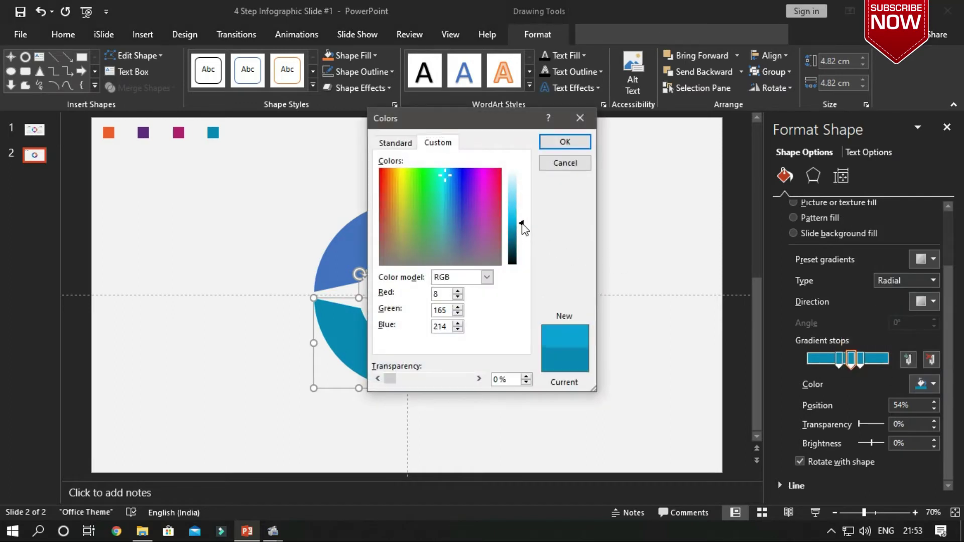
pyautogui.click(562, 143)
# Paste the teal gradient onto the top-left segment and set its direction
pyautogui.press('Tab')
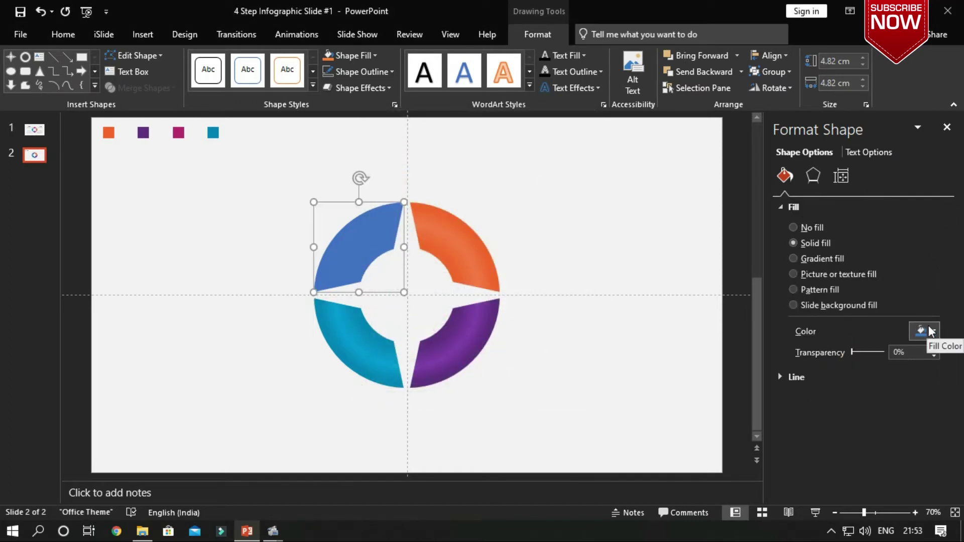
pyautogui.hotkey('ctrl', 'shift', 'v')
pyautogui.click(932, 373)
pyautogui.click(891, 395)
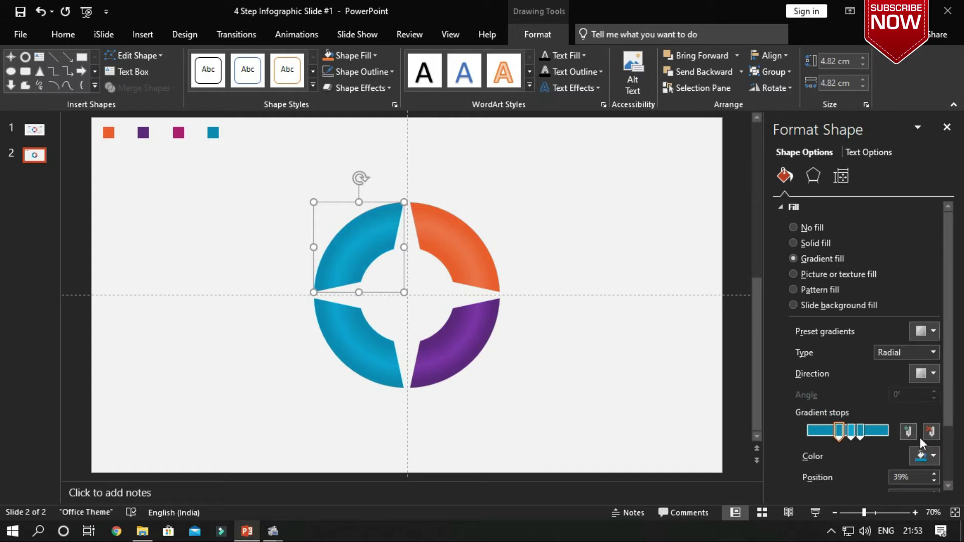
# Eyedrop magenta from the swatch onto each gradient stop
pyautogui.click(933, 455)
pyautogui.click(874, 442)
pyautogui.click(176, 136)
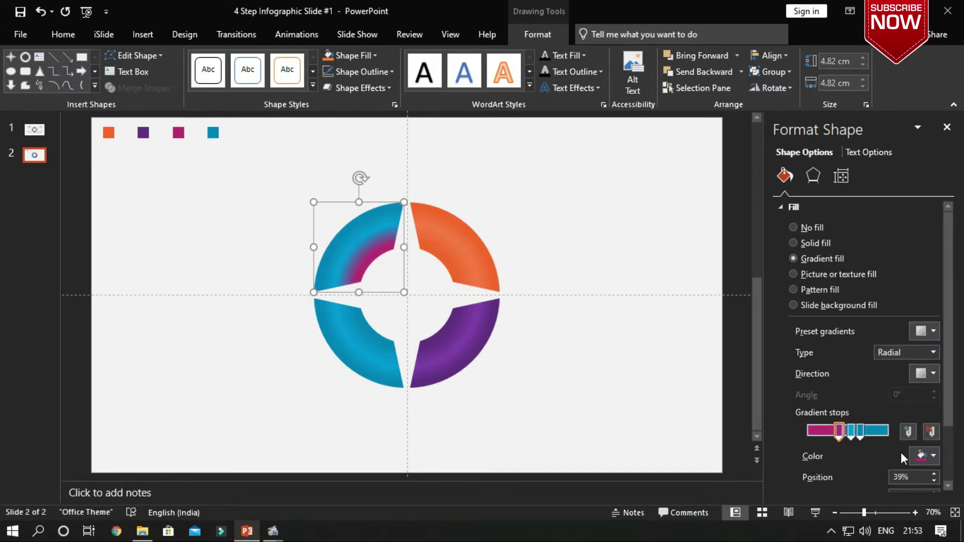
pyautogui.click(932, 455)
pyautogui.click(885, 440)
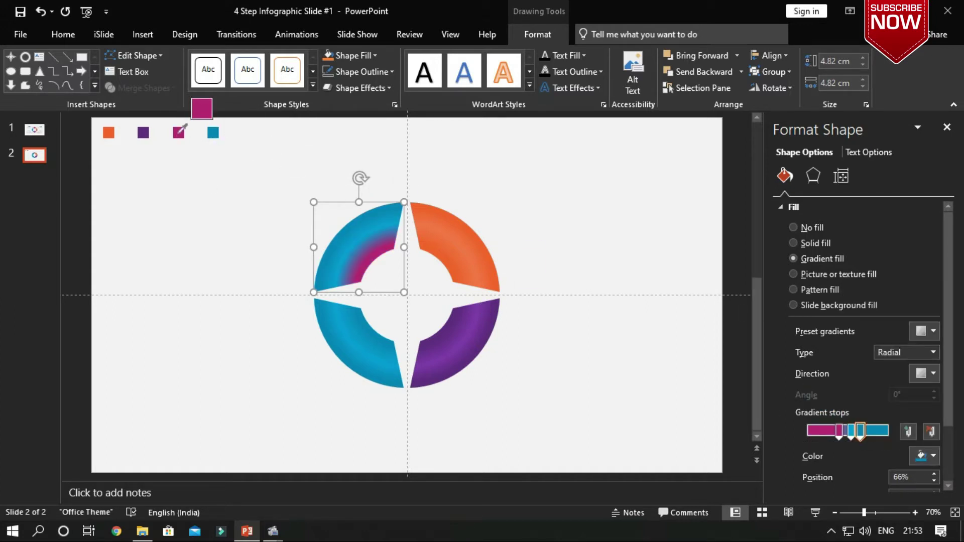
pyautogui.click(178, 133)
pyautogui.click(850, 430)
pyautogui.click(932, 455)
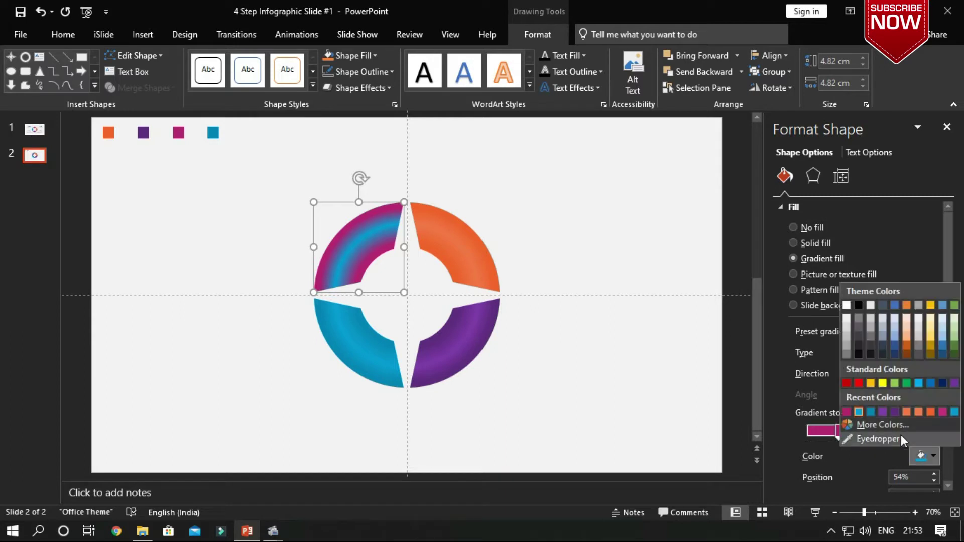
pyautogui.click(885, 439)
pyautogui.click(177, 133)
pyautogui.scroll(-3, 775, 450)
# Raise the magenta stop's brightness in More Colors, then select all four segments
pyautogui.click(923, 383)
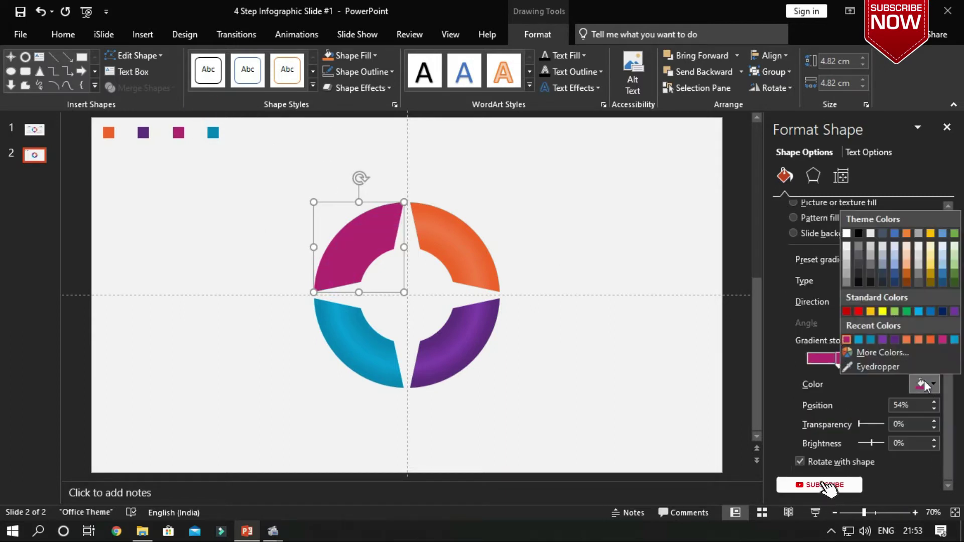
pyautogui.click(866, 351)
pyautogui.click(512, 200)
pyautogui.click(565, 142)
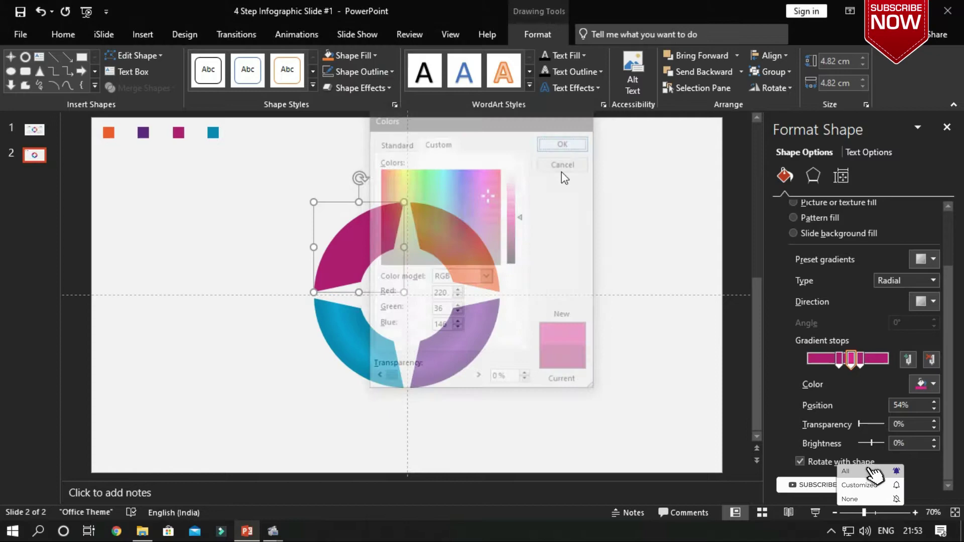
pyautogui.click(553, 268)
pyautogui.moveTo(309, 190); pyautogui.dragTo(574, 423)
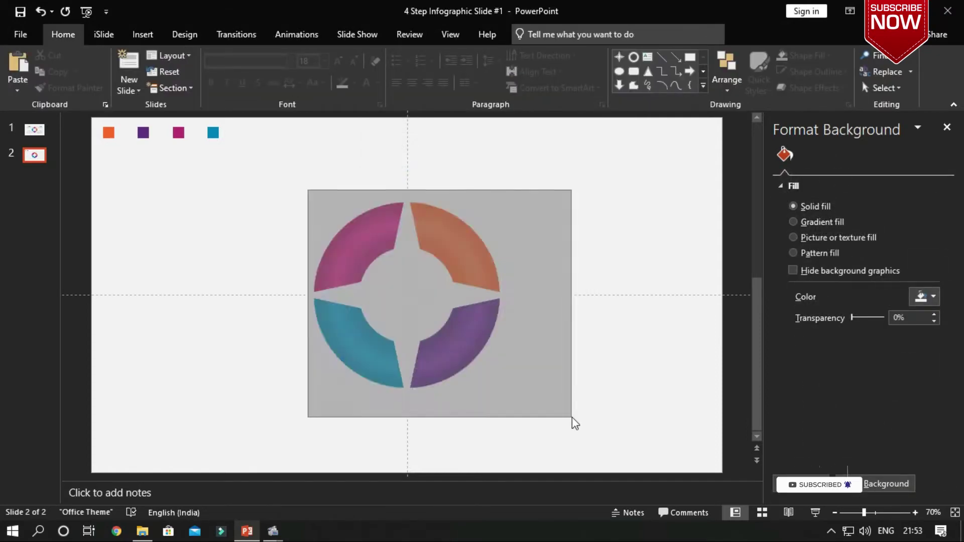
# Group the four ring segments into a single ring
pyautogui.click(528, 221)
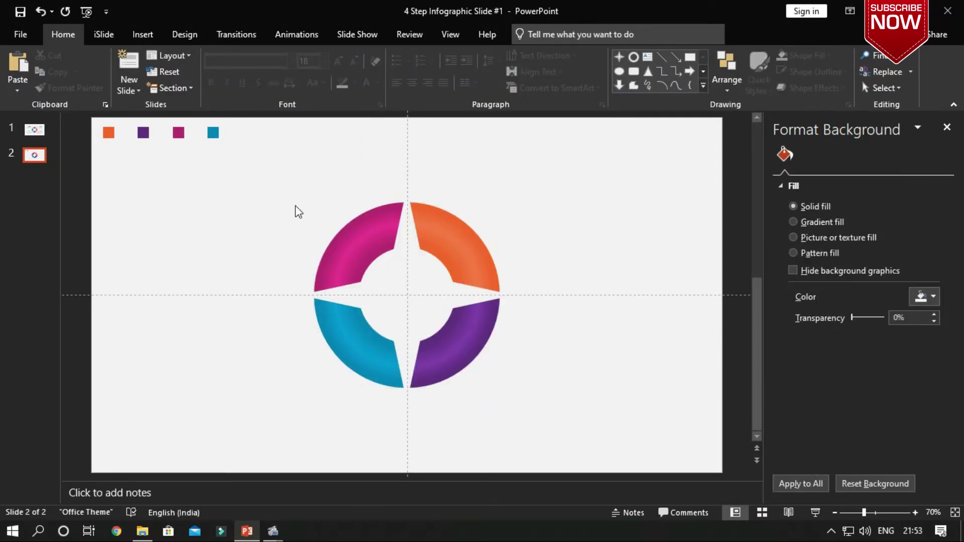
pyautogui.moveTo(289, 177); pyautogui.dragTo(539, 399)
pyautogui.rightClick(443, 235)
pyautogui.click(580, 316)
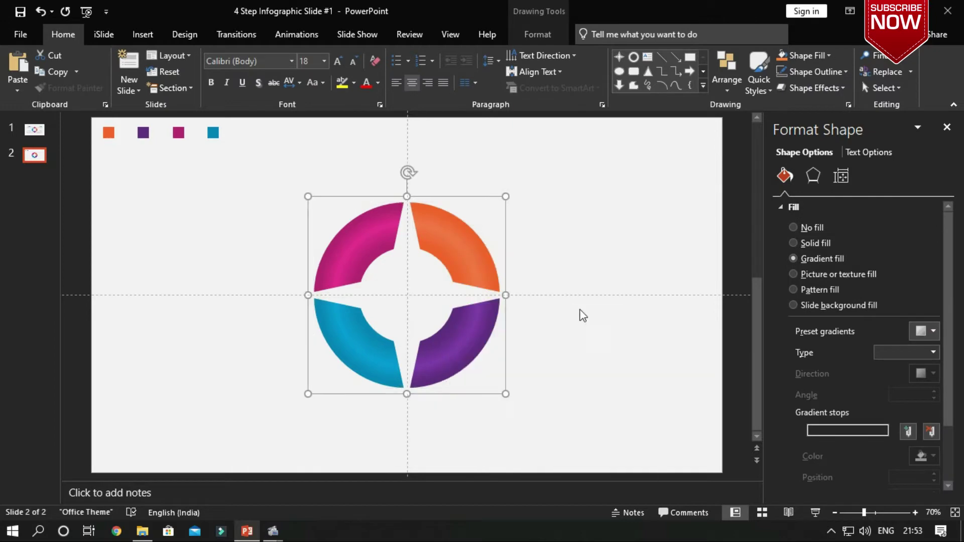
pyautogui.click(188, 164)
# Pick the Line shape from Insert > Shapes, then cancel drawing
pyautogui.click(142, 36)
pyautogui.click(241, 75)
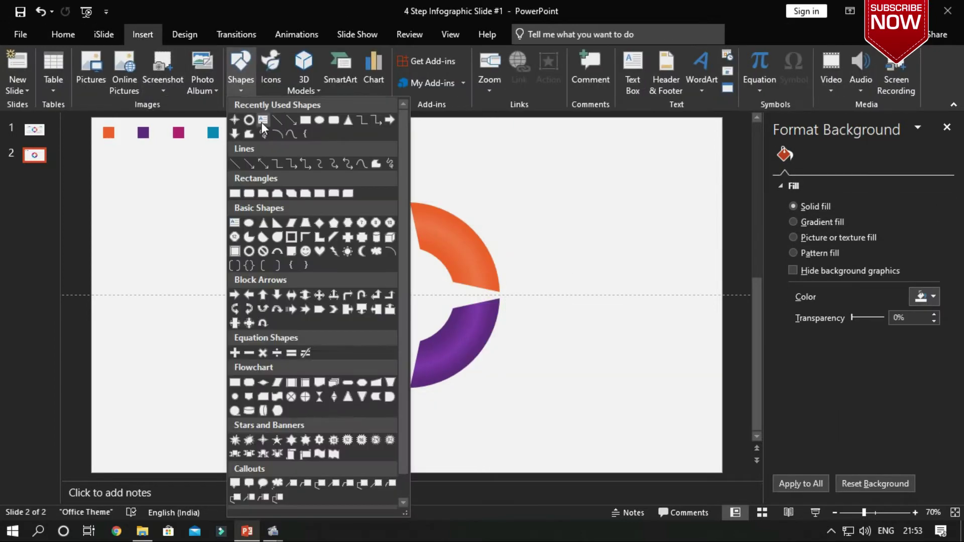
pyautogui.click(235, 122)
pyautogui.press('Escape')
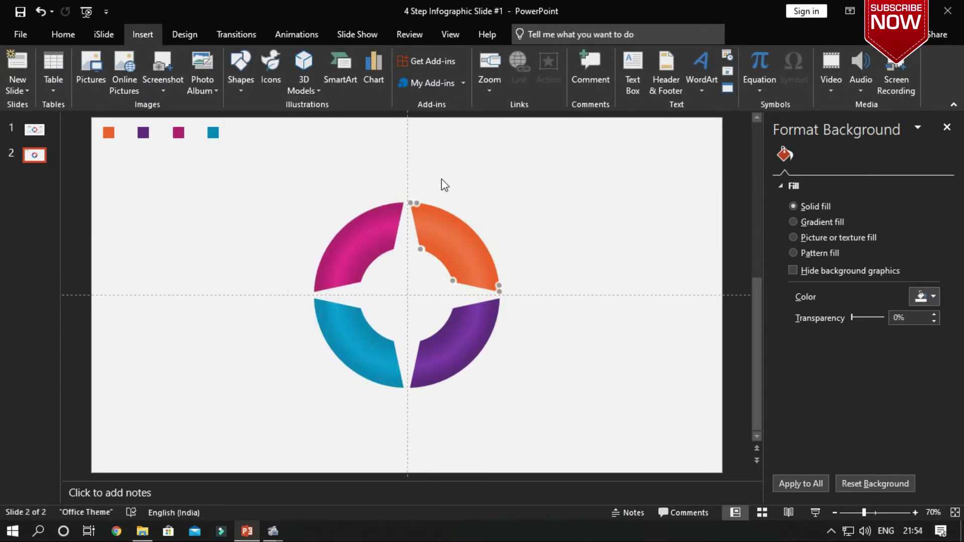
# Rotate the grouped ring 45° so its gaps sit on the diagonals
pyautogui.click(464, 215)
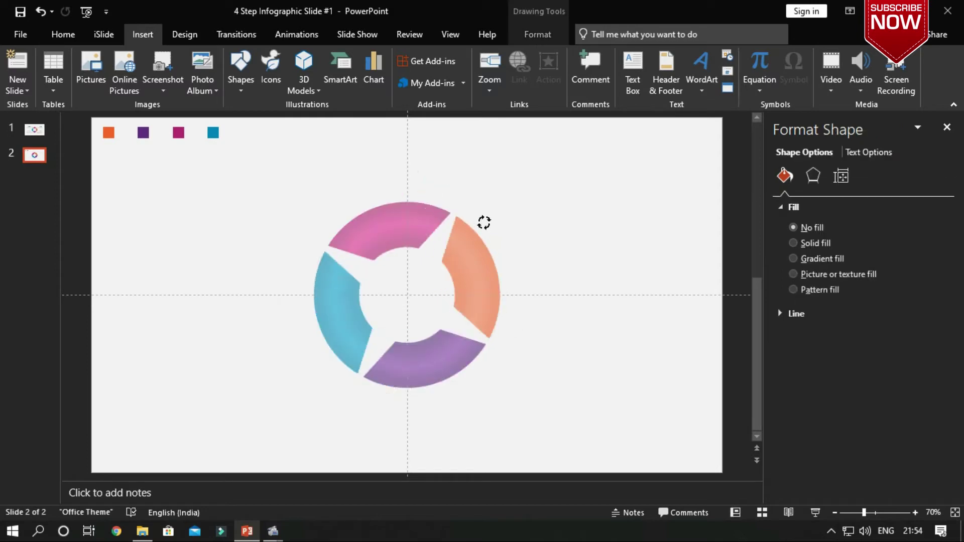
pyautogui.moveTo(404, 169); pyautogui.dragTo(489, 220)
pyautogui.click(555, 222)
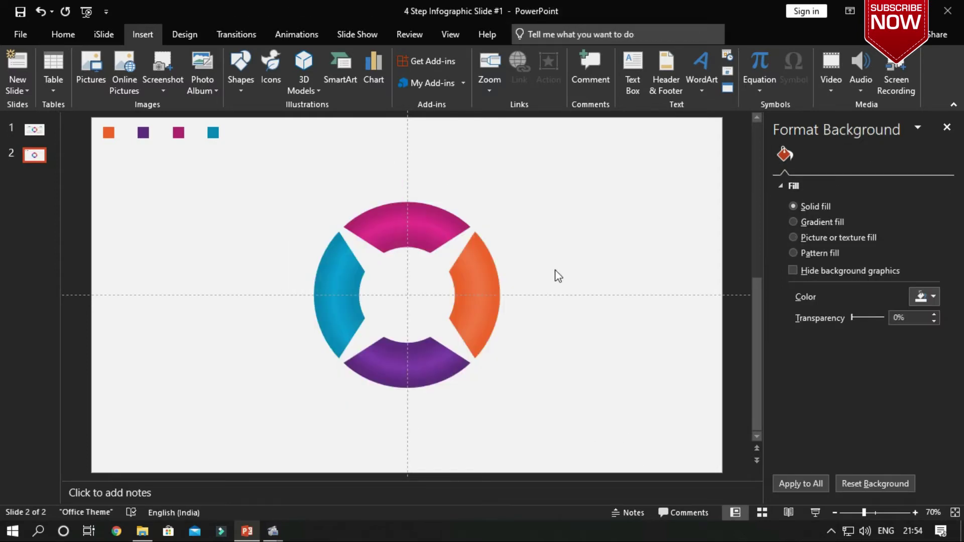
pyautogui.click(241, 71)
# Draw a 6 pt diagonal line out of the ring's upper-right gap
pyautogui.click(275, 123)
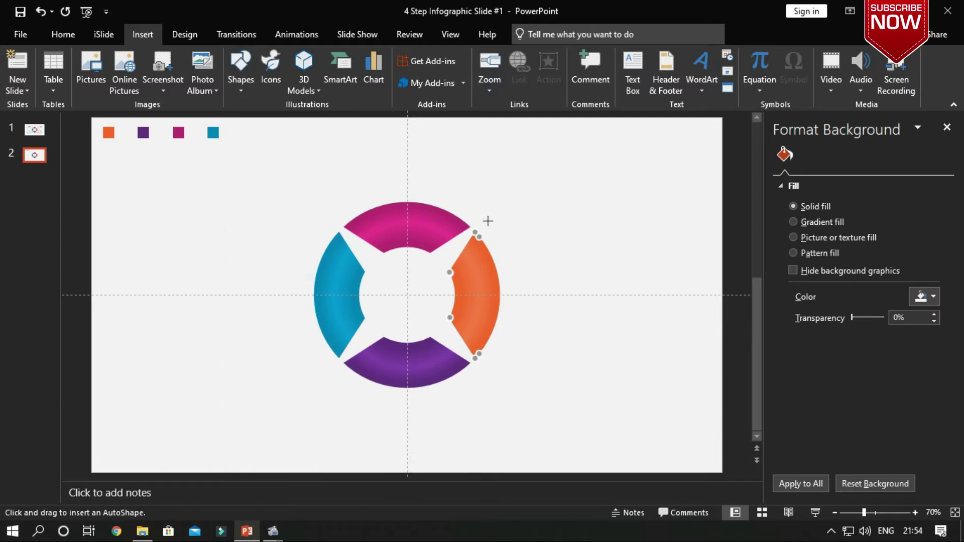
pyautogui.moveTo(525, 185); pyautogui.dragTo(526, 185)
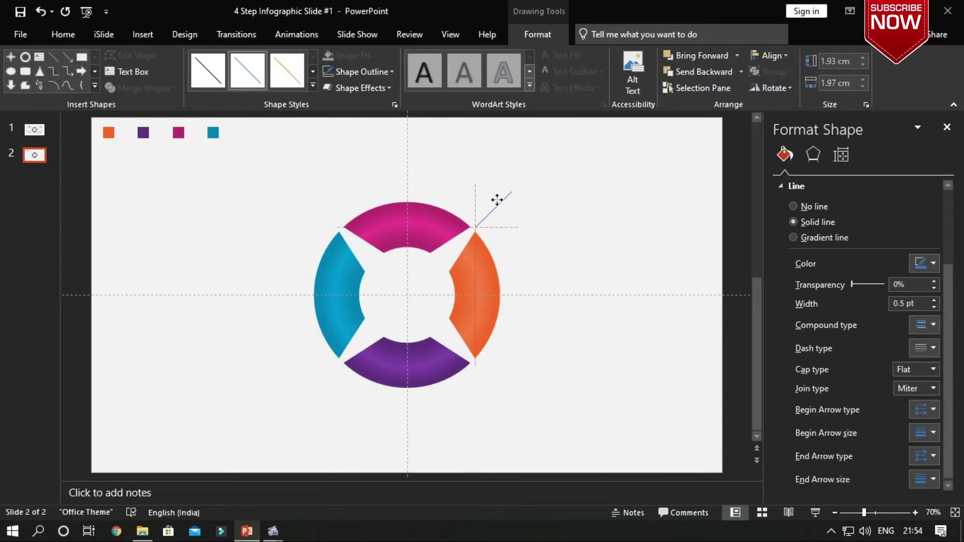
pyautogui.click(382, 73)
pyautogui.moveTo(357, 277)
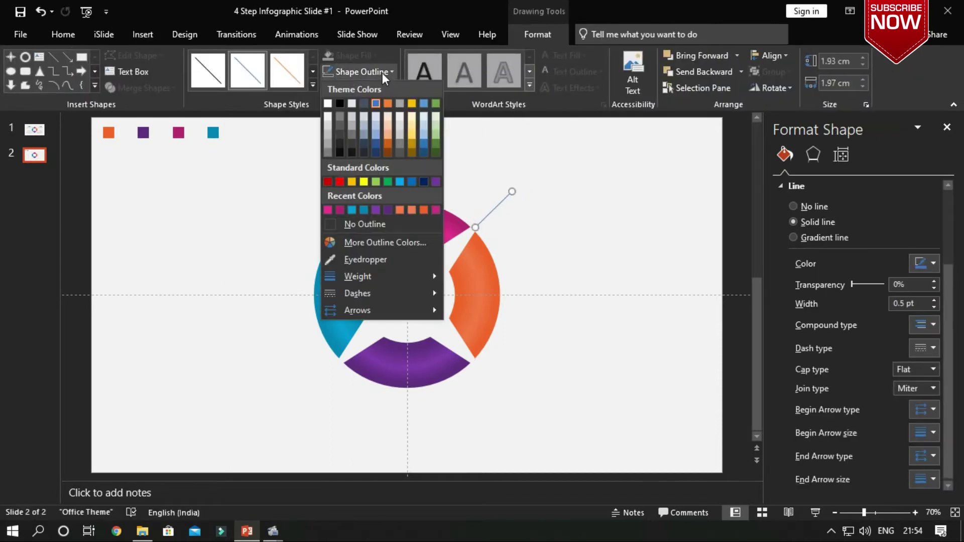
pyautogui.click(497, 402)
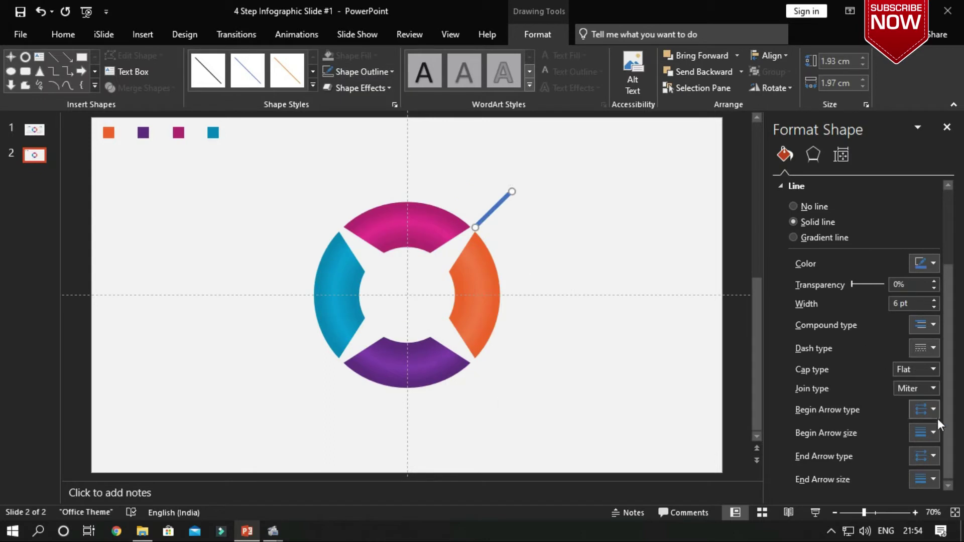
# Give the line a two-stop gradient from magenta to orange
pyautogui.click(937, 432)
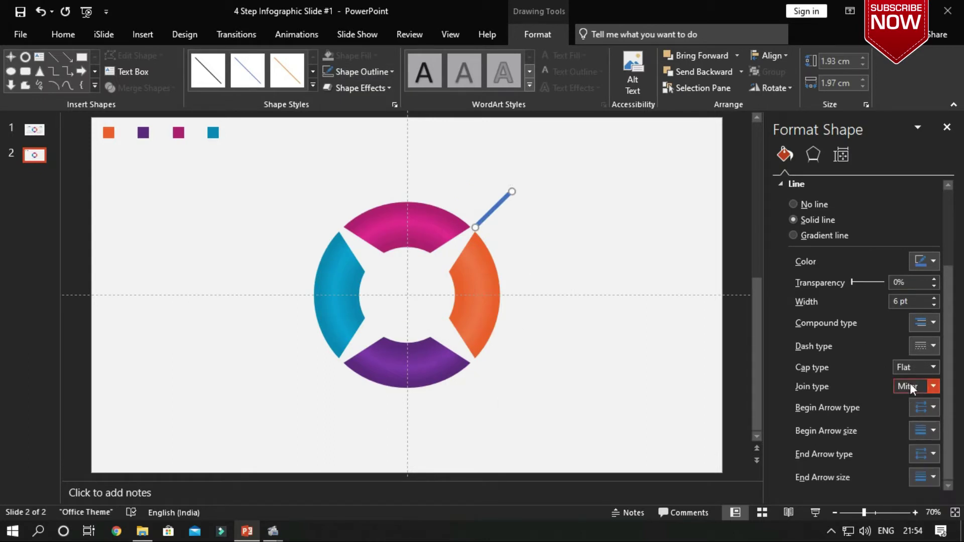
pyautogui.click(823, 236)
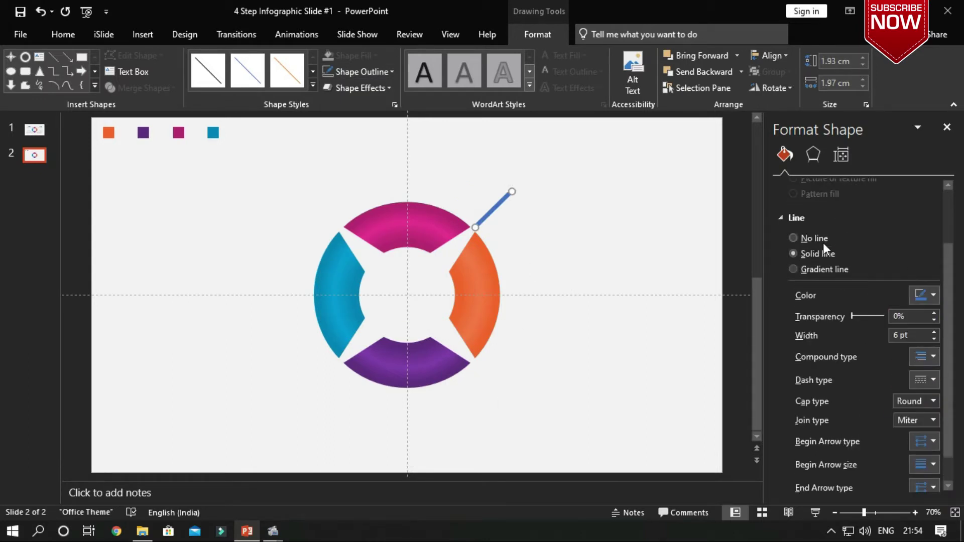
pyautogui.moveTo(861, 405); pyautogui.dragTo(933, 425)
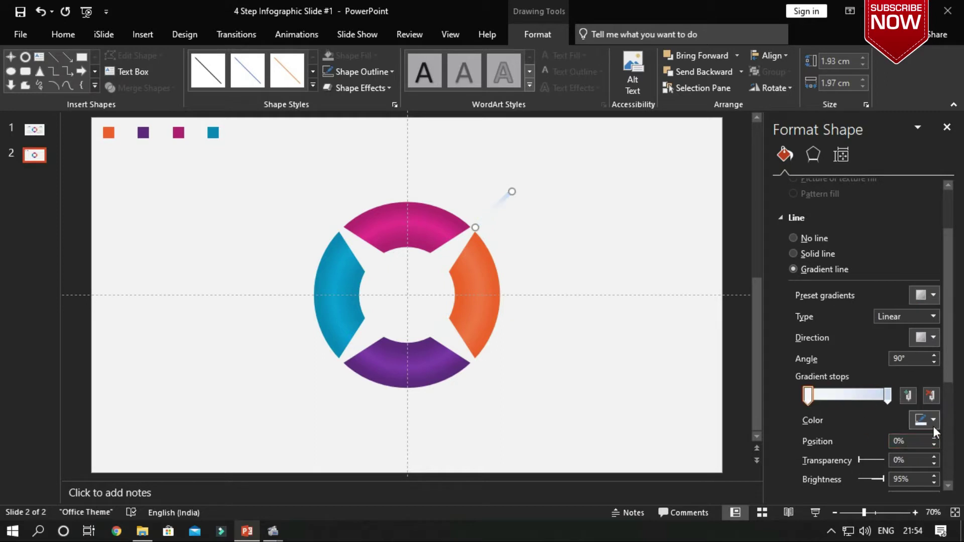
pyautogui.click(448, 217)
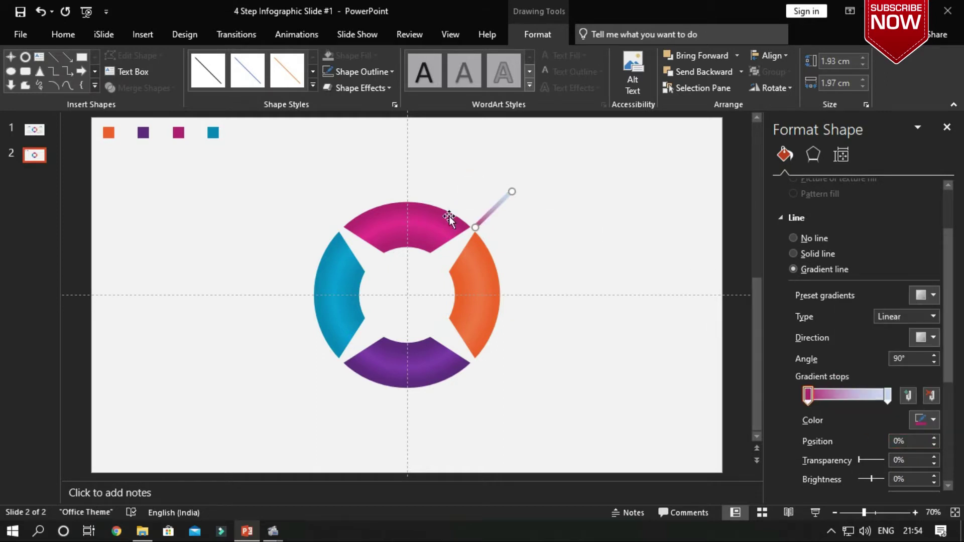
pyautogui.click(887, 395)
pyautogui.click(494, 250)
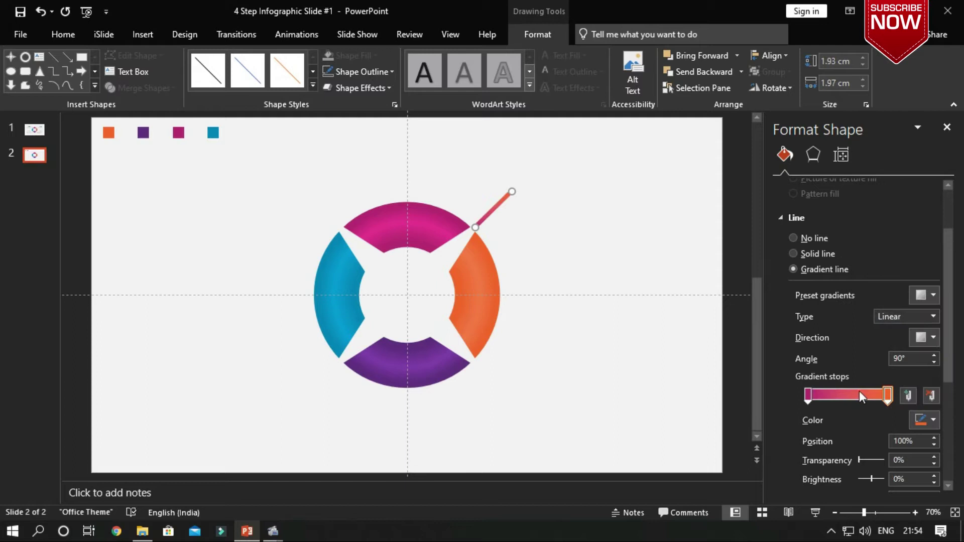
pyautogui.click(599, 327)
# Copy and flip the line into the lower-right and both left diagonal gaps
pyautogui.click(497, 209)
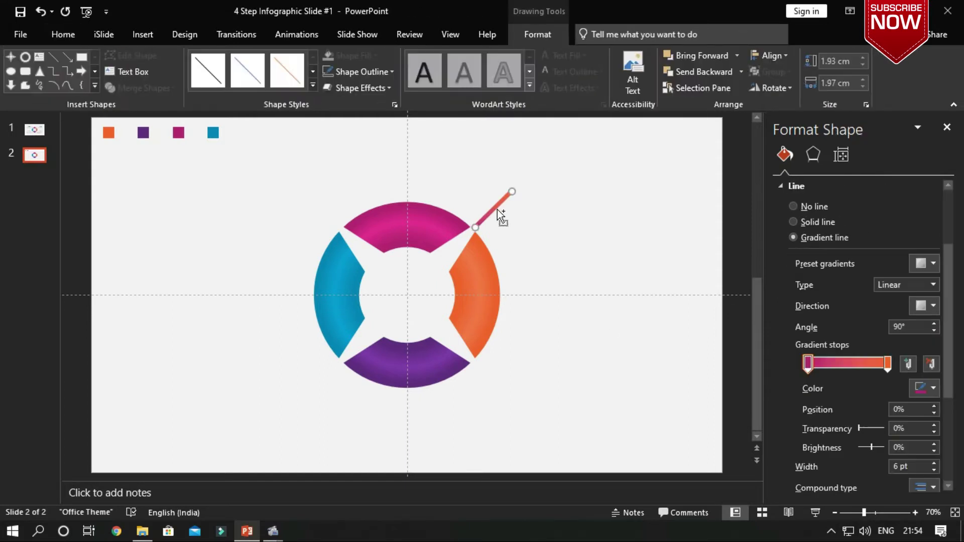
pyautogui.click(774, 88)
pyautogui.click(780, 155)
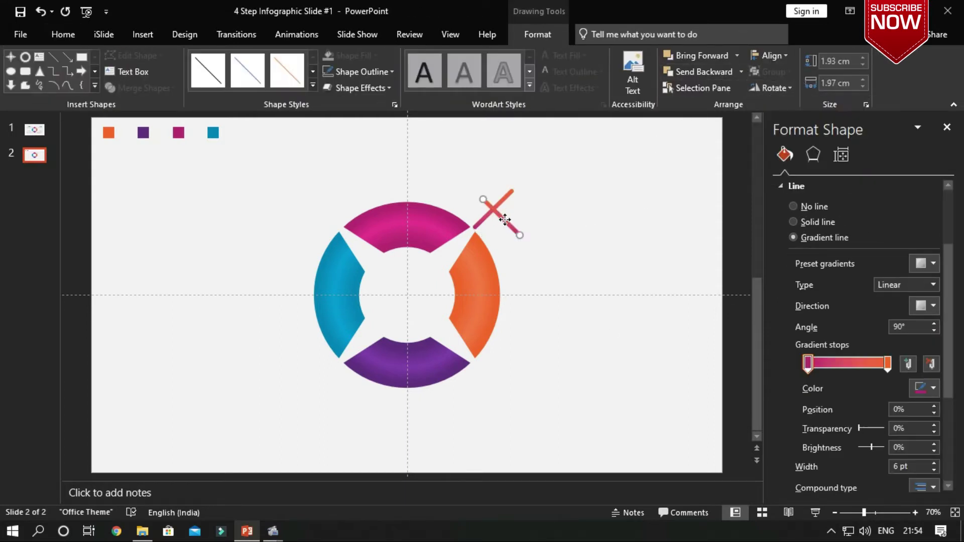
pyautogui.moveTo(495, 211); pyautogui.dragTo(497, 386)
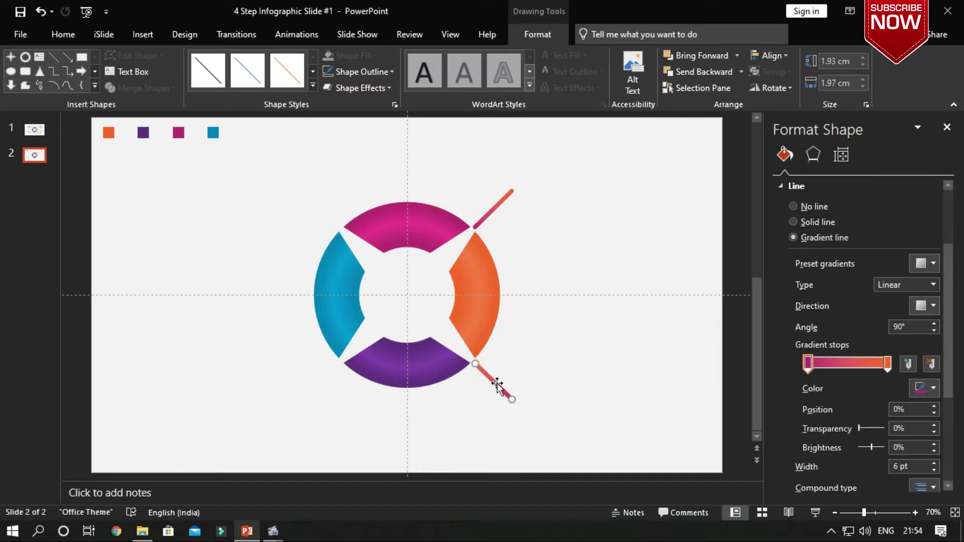
pyautogui.moveTo(495, 215); pyautogui.dragTo(500, 221)
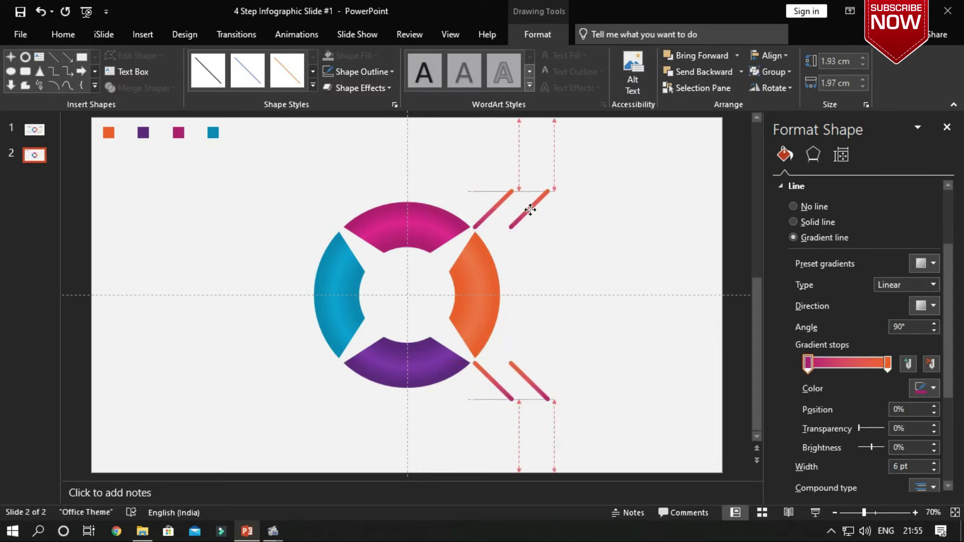
pyautogui.moveTo(530, 210); pyautogui.dragTo(326, 215)
pyautogui.click(784, 89)
pyautogui.click(783, 140)
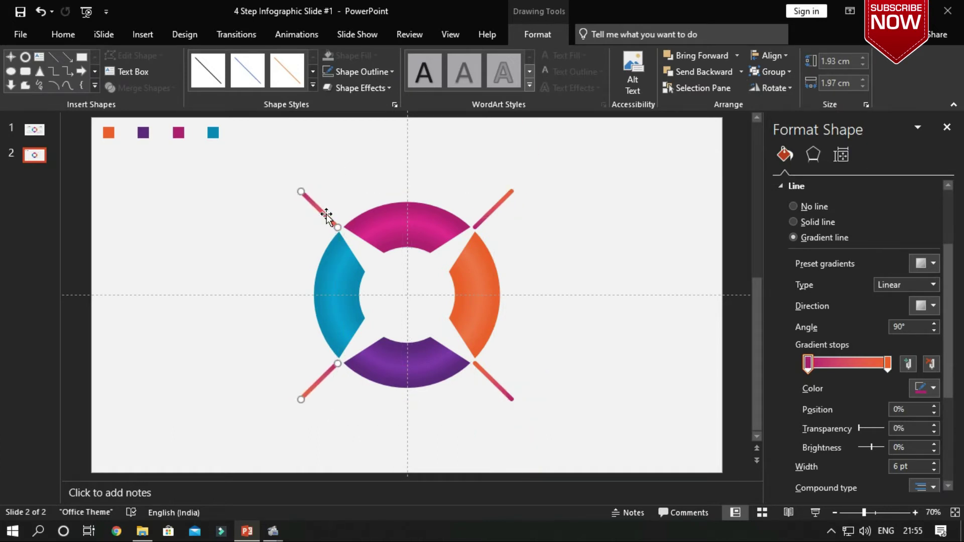
pyautogui.click(558, 275)
# Recolour the lower-right line's gradient from purple to blue
pyautogui.click(497, 384)
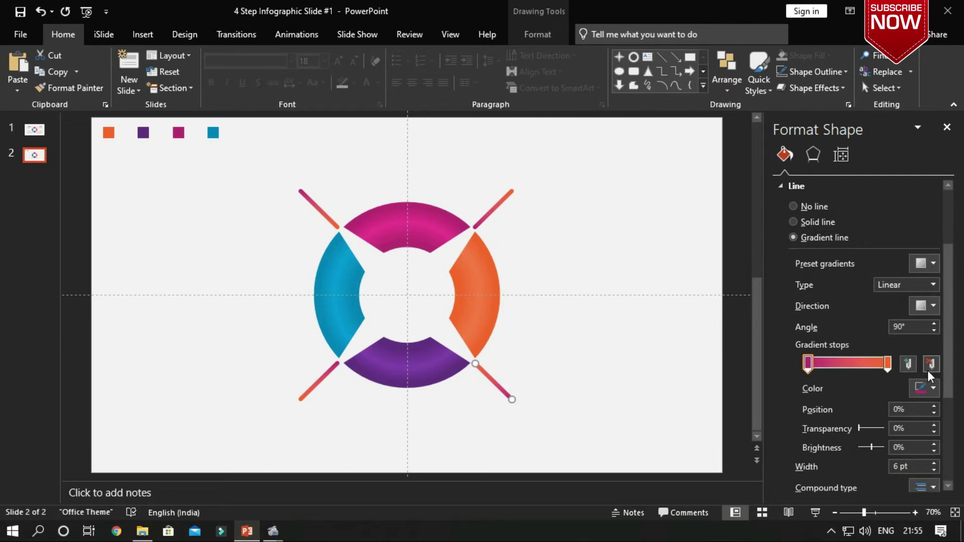
pyautogui.click(890, 370)
pyautogui.click(924, 387)
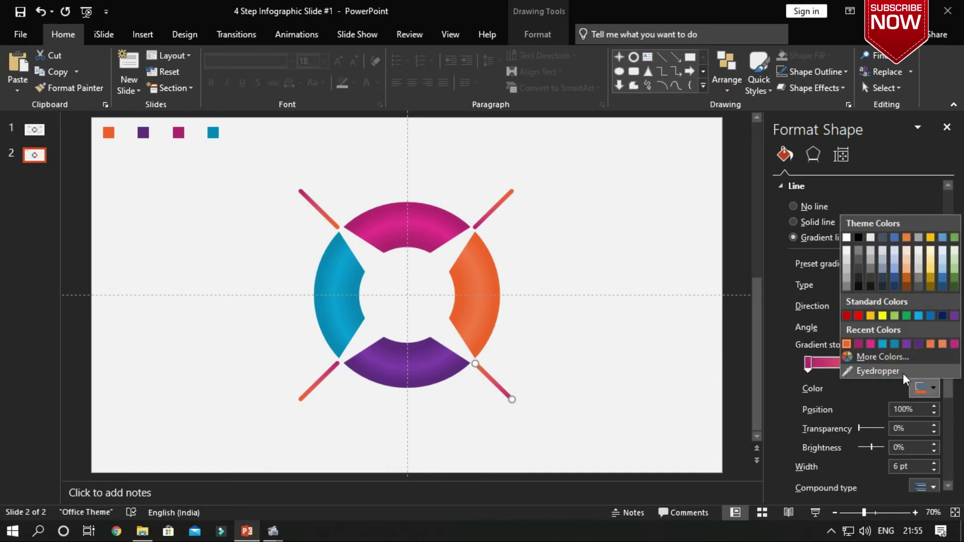
pyautogui.click(808, 363)
pyautogui.click(925, 388)
pyautogui.click(877, 371)
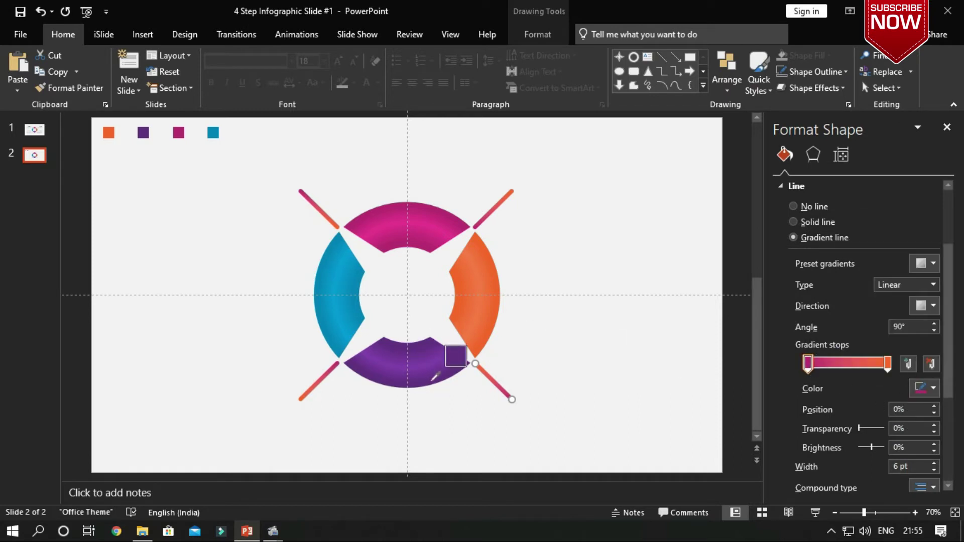
pyautogui.click(441, 360)
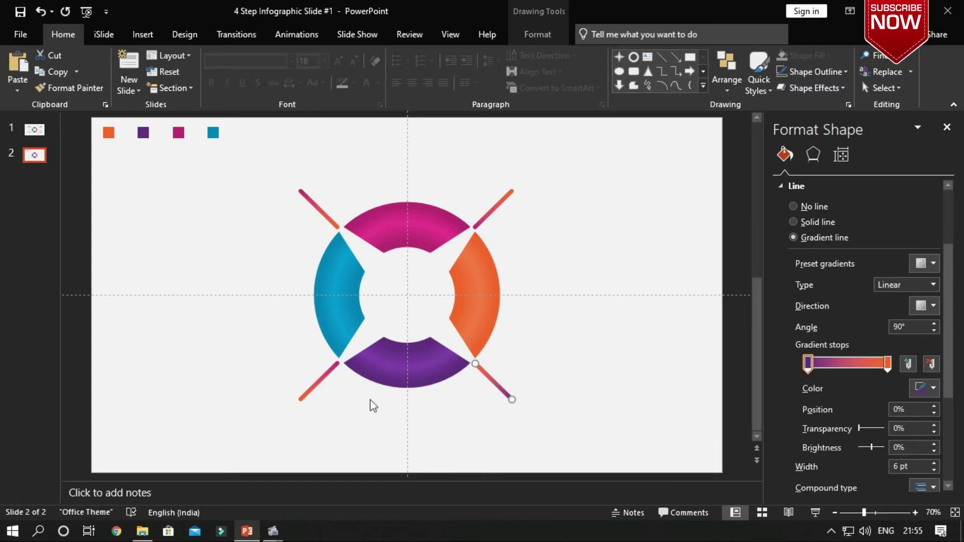
pyautogui.click(925, 388)
pyautogui.click(861, 370)
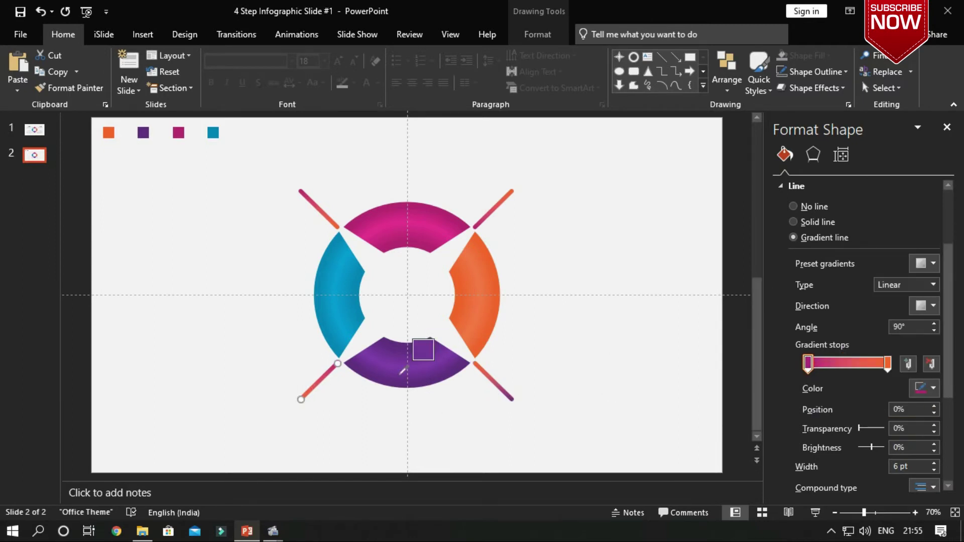
pyautogui.click(414, 353)
pyautogui.click(925, 387)
pyautogui.click(861, 370)
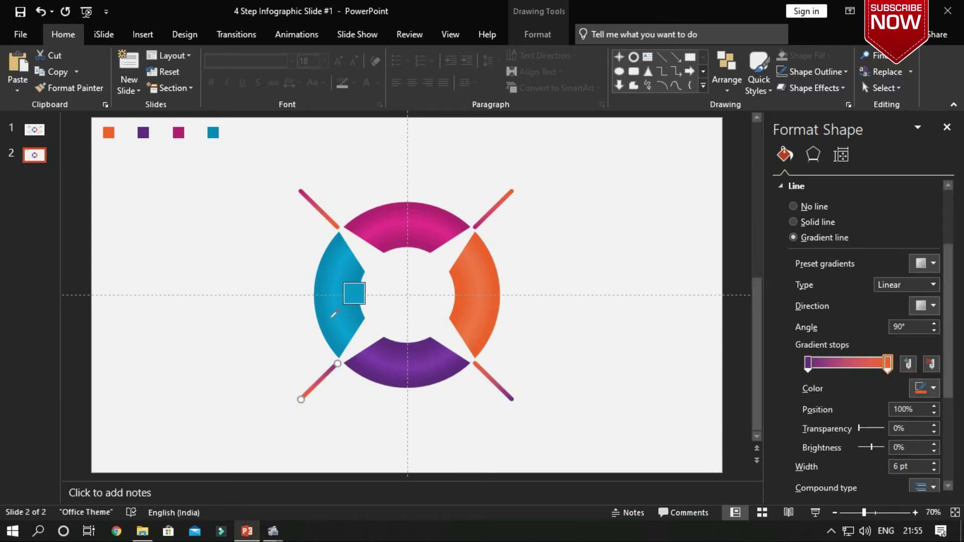
pyautogui.click(345, 290)
# Recolour the upper-left line's gradient from blue to pink
pyautogui.click(303, 193)
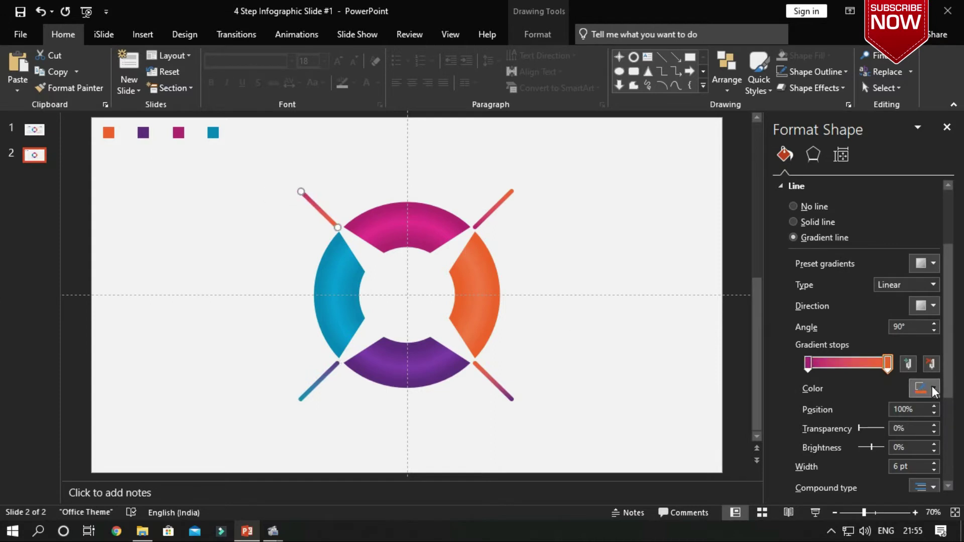
pyautogui.click(932, 386)
pyautogui.click(808, 363)
pyautogui.click(924, 387)
pyautogui.click(919, 371)
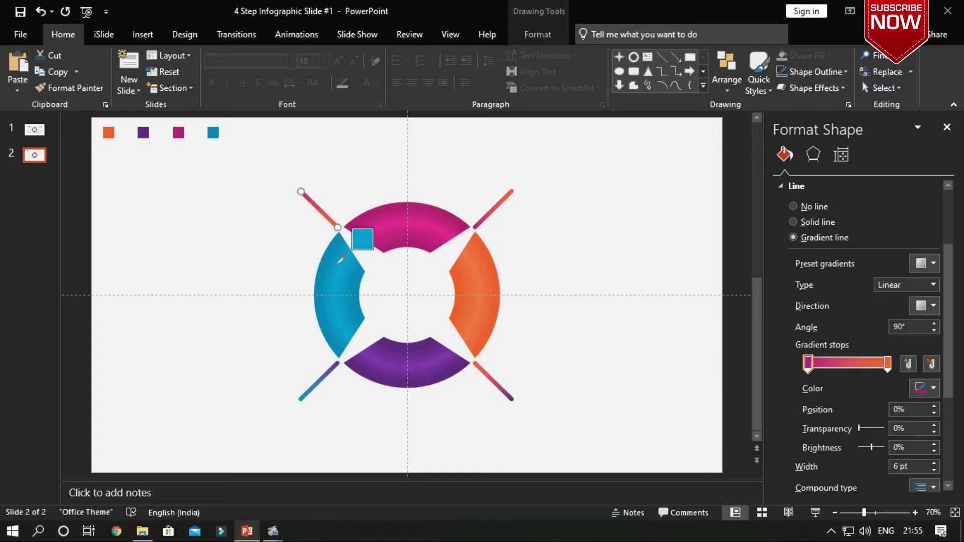
pyautogui.click(339, 260)
pyautogui.click(887, 364)
pyautogui.click(925, 387)
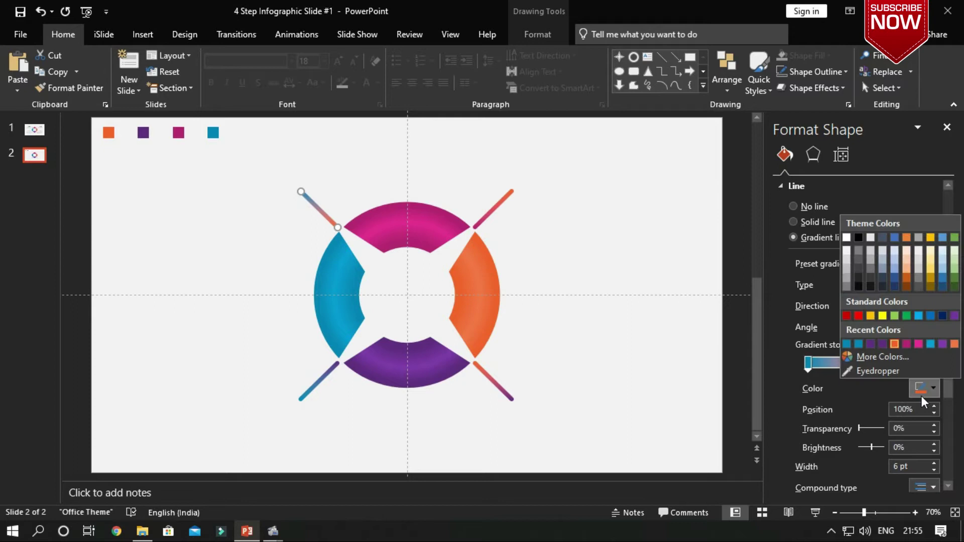
pyautogui.click(871, 370)
pyautogui.click(368, 220)
pyautogui.click(589, 291)
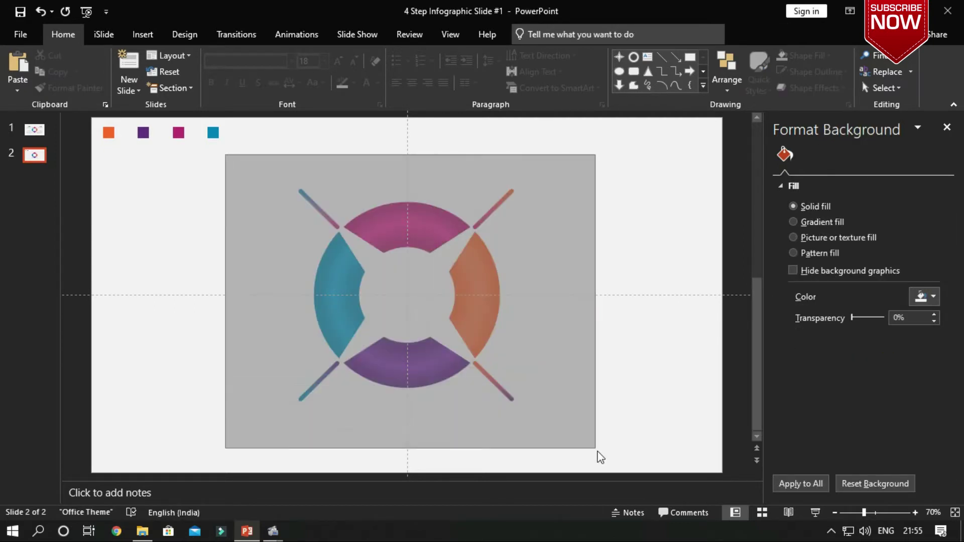
pyautogui.moveTo(225, 162); pyautogui.dragTo(596, 452)
pyautogui.click(585, 281)
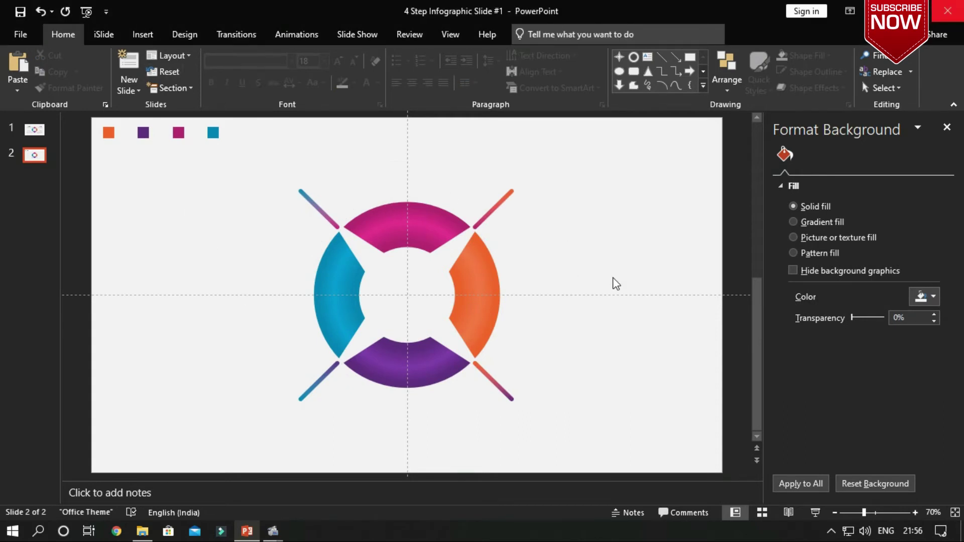
# Add a centred TITLE ONE text box right of the ring
pyautogui.click(142, 33)
pyautogui.click(240, 79)
pyautogui.click(263, 123)
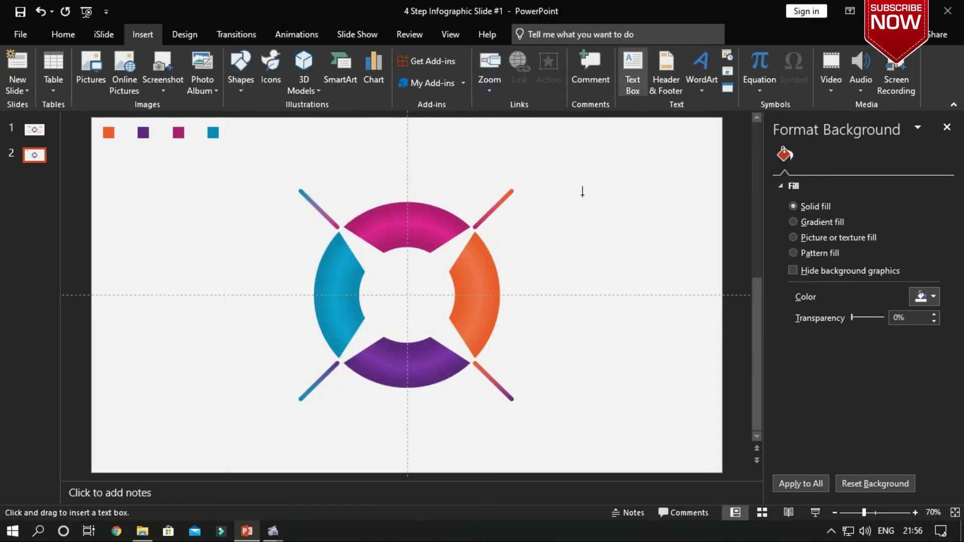
pyautogui.moveTo(554, 183); pyautogui.dragTo(681, 232)
pyautogui.write('TITLE ONE')
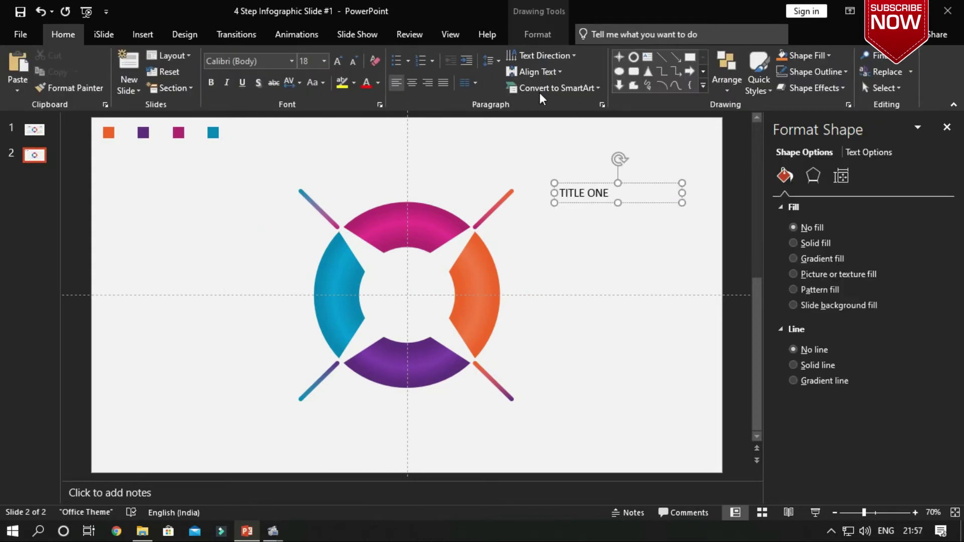
pyautogui.hotkey('ctrl', 'e')
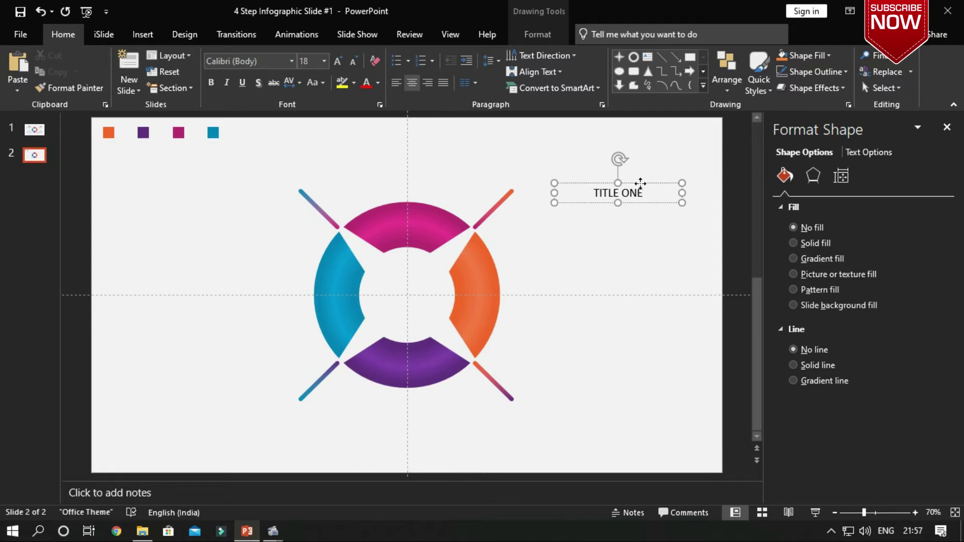
pyautogui.moveTo(640, 183)
pyautogui.mouseDown()
pyautogui.moveTo(598, 181)
pyautogui.moveTo(624, 189)
pyautogui.mouseUp()
# Set TITLE ONE to Work Sans Black with loose character spacing
pyautogui.click(257, 61)
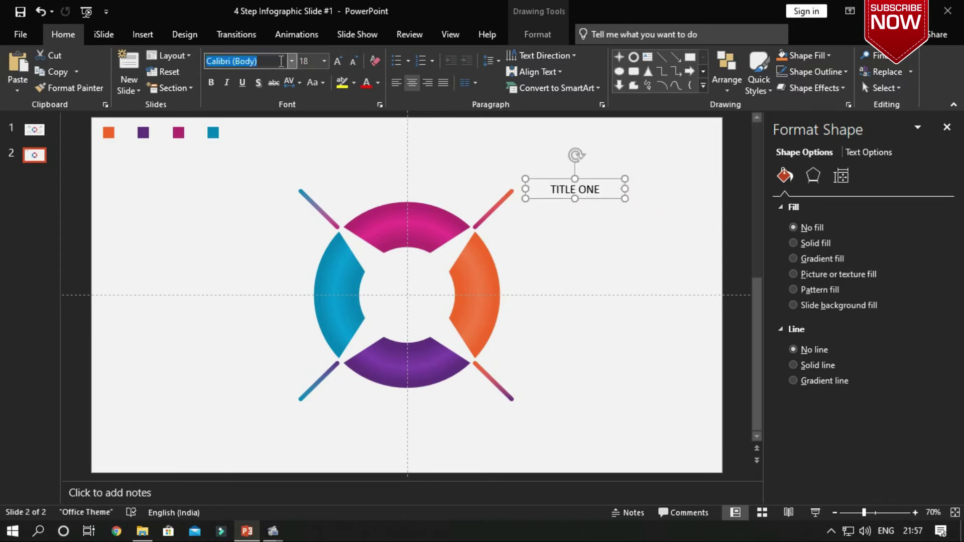
pyautogui.write('w Sans Black')
pyautogui.press('Return')
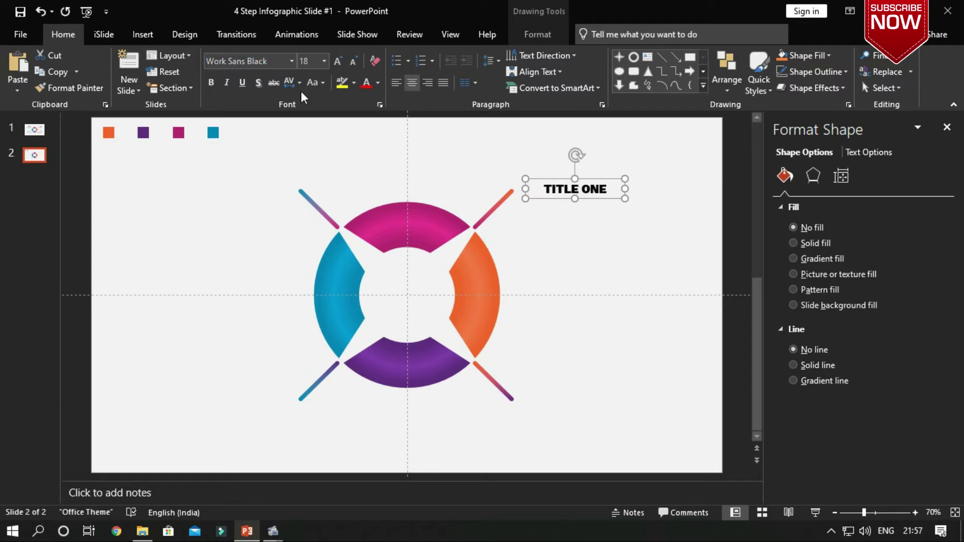
pyautogui.click(299, 82)
pyautogui.click(296, 146)
pyautogui.click(142, 34)
# Add a text box below TITLE ONE with =lorem(1) placeholder text
pyautogui.click(240, 75)
pyautogui.click(243, 121)
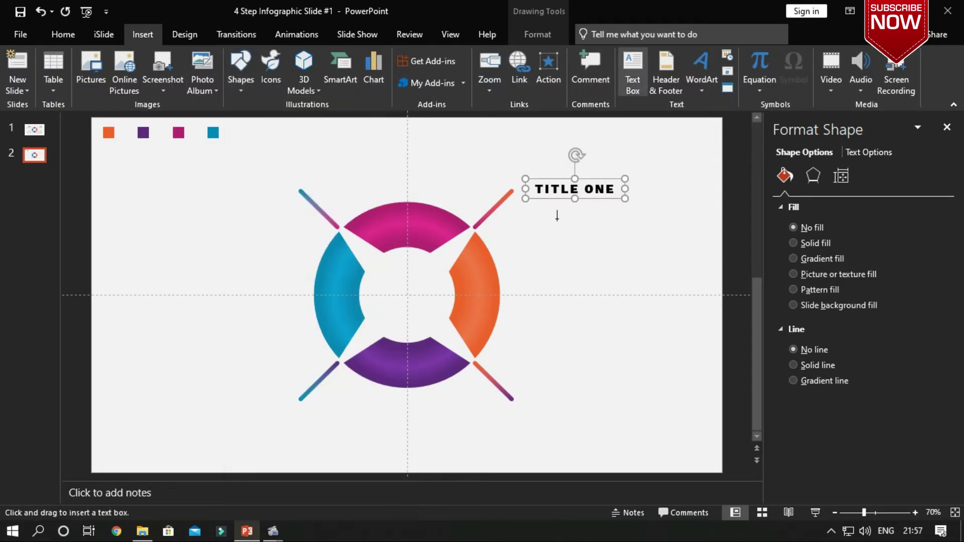
pyautogui.moveTo(531, 208); pyautogui.dragTo(629, 253)
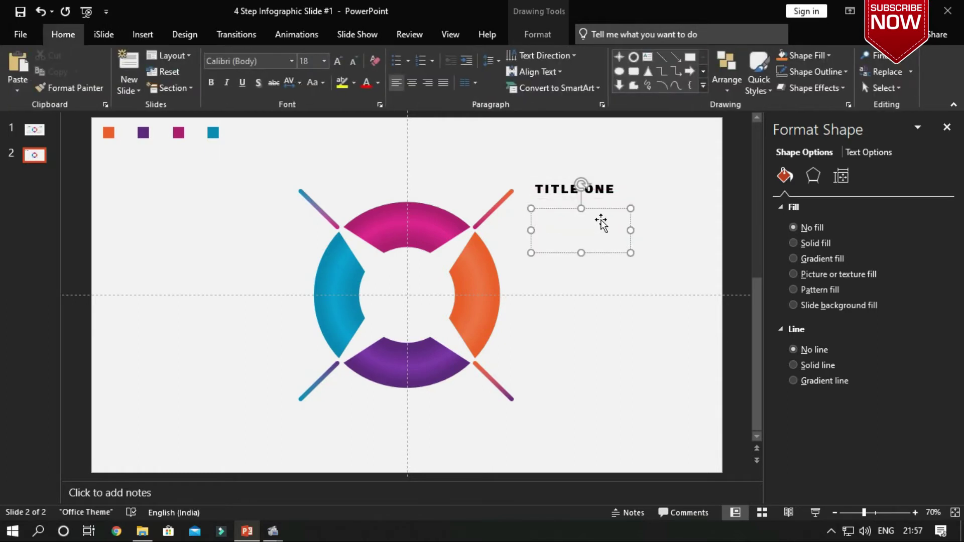
pyautogui.write('=L')
pyautogui.write(')')
pyautogui.press('Return')
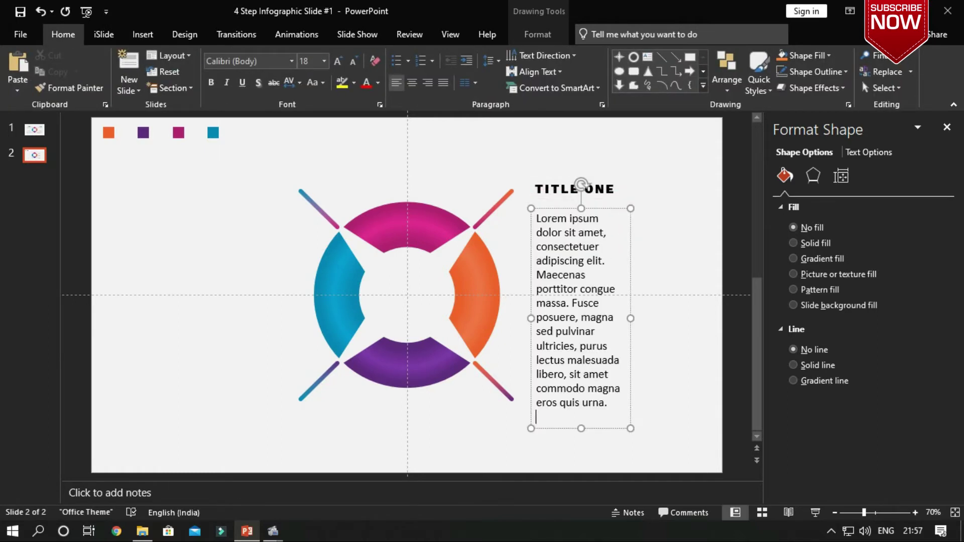
pyautogui.press('Escape')
# Make the paragraph justified Work Sans 11, widen it, and move it under the title
pyautogui.click(262, 62)
pyautogui.write('Work Sans Black')
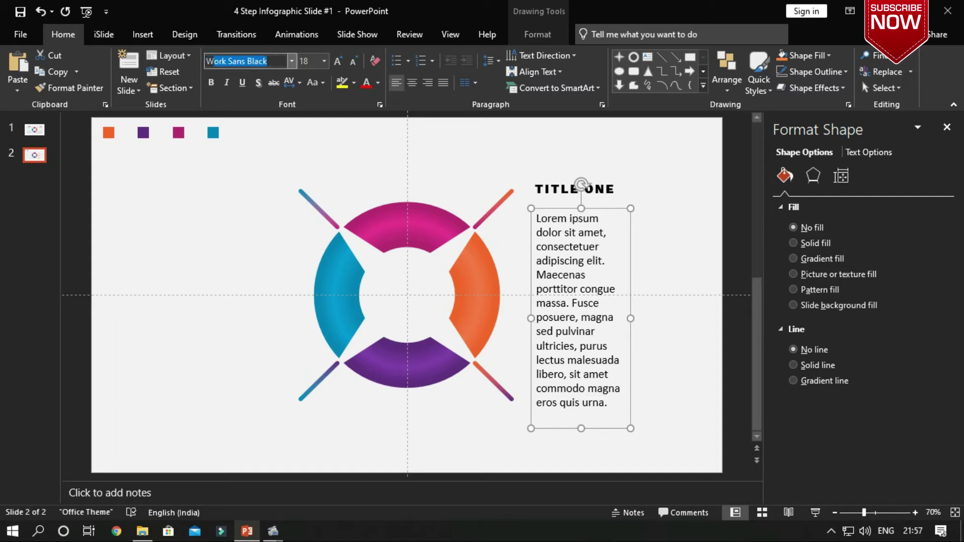
pyautogui.press('End')
pyautogui.press('BackSpace')
pyautogui.press('BackSpace')
pyautogui.press('Return')
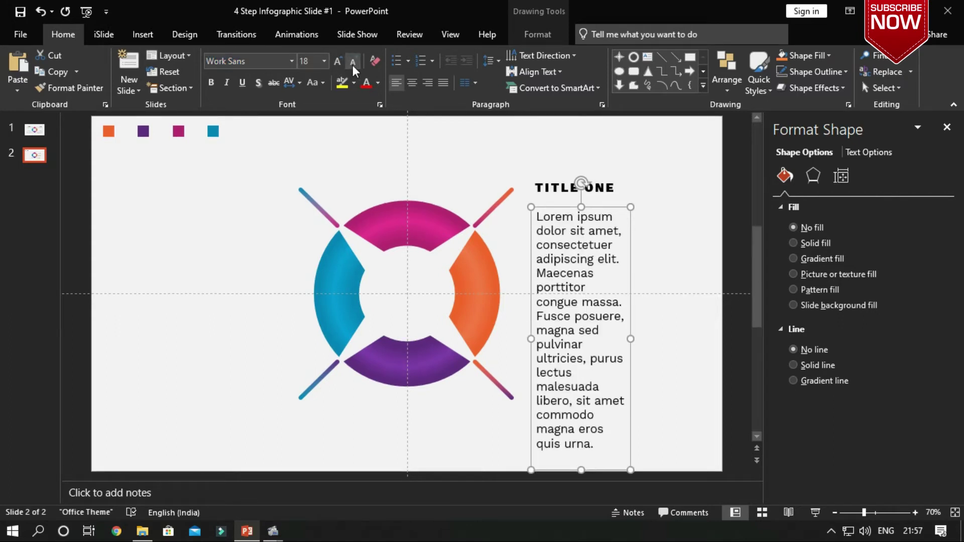
pyautogui.click(353, 64)
pyautogui.click(352, 65)
pyautogui.click(352, 65)
pyautogui.click(352, 64)
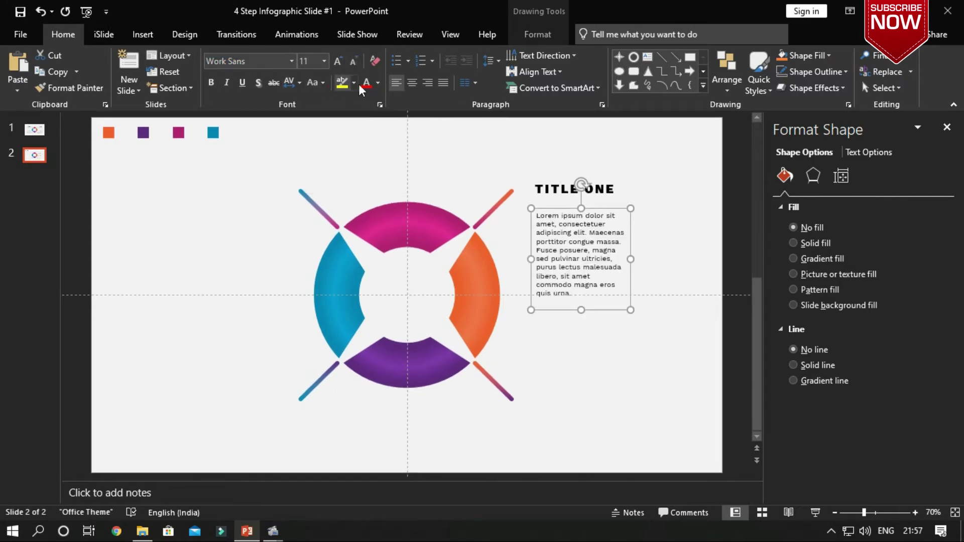
pyautogui.click(443, 82)
pyautogui.moveTo(630, 260); pyautogui.dragTo(687, 242)
pyautogui.click(601, 272)
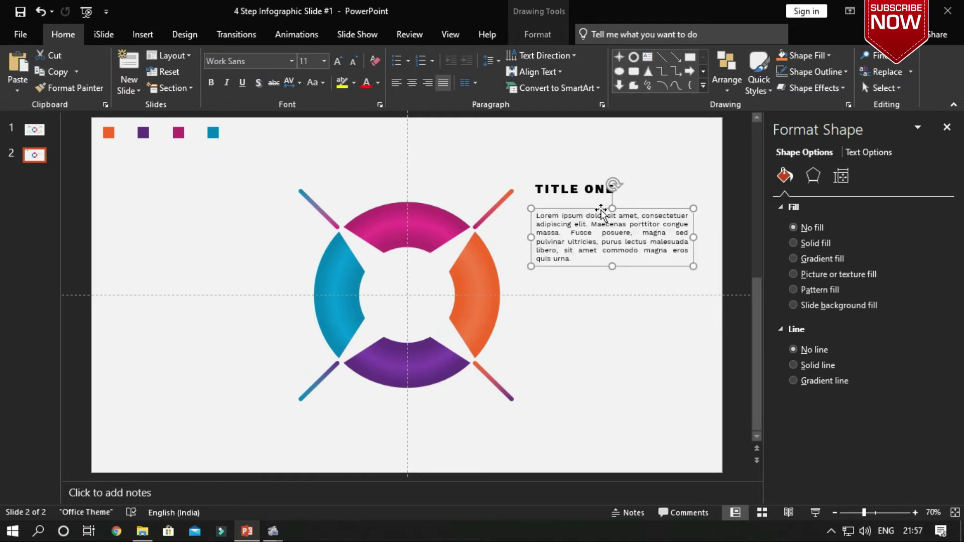
pyautogui.moveTo(601, 208)
pyautogui.mouseDown()
pyautogui.moveTo(595, 197)
pyautogui.moveTo(618, 189)
pyautogui.mouseUp()
# Select TITLE ONE and the paragraph, then Align Center them
pyautogui.click(545, 189)
pyautogui.click(548, 219)
pyautogui.click(550, 186)
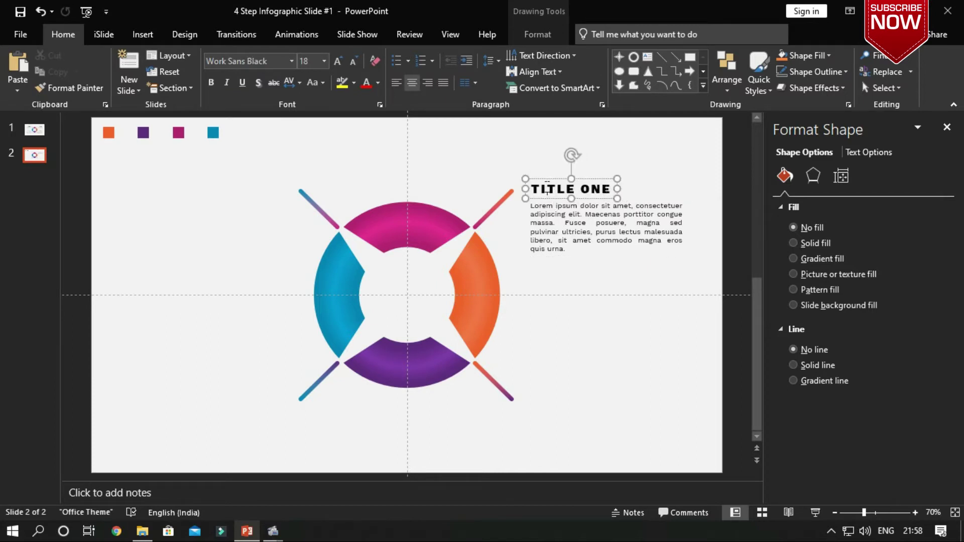
pyautogui.click(573, 317)
pyautogui.click(602, 225)
pyautogui.click(550, 188)
pyautogui.keyDown('shift'); pyautogui.click(603, 226); pyautogui.keyUp('shift')
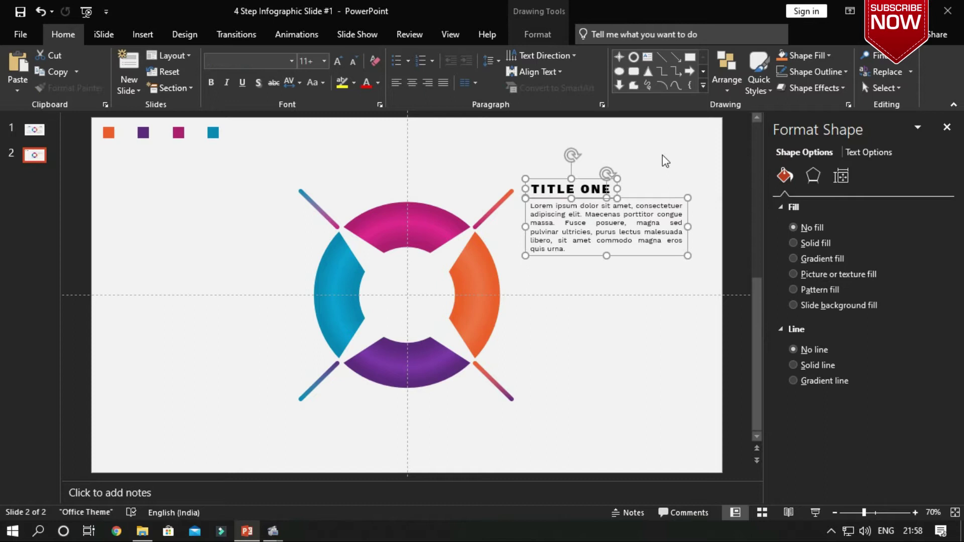
pyautogui.click(727, 79)
pyautogui.moveTo(744, 273)
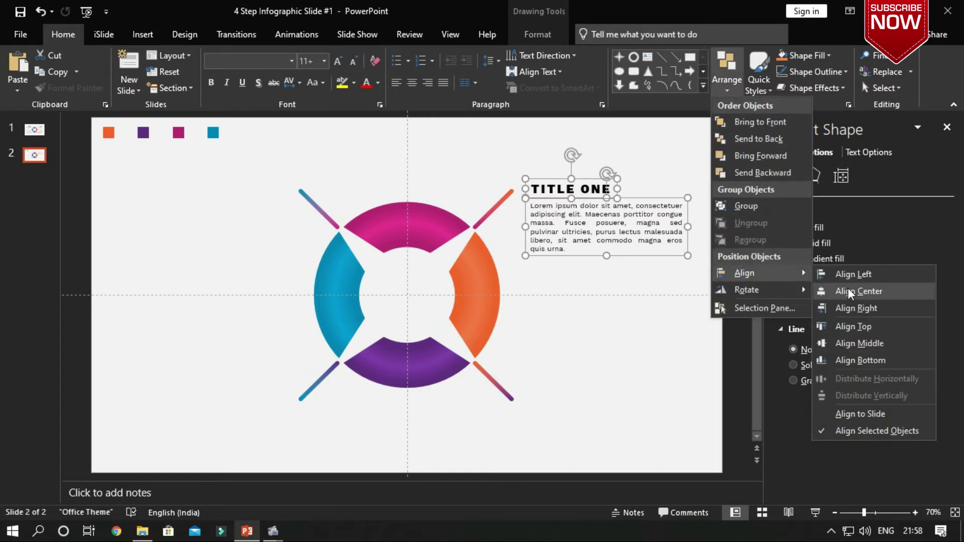
pyautogui.click(848, 291)
pyautogui.click(610, 196)
pyautogui.click(576, 179)
pyautogui.keyDown('shift'); pyautogui.click(574, 228); pyautogui.keyUp('shift')
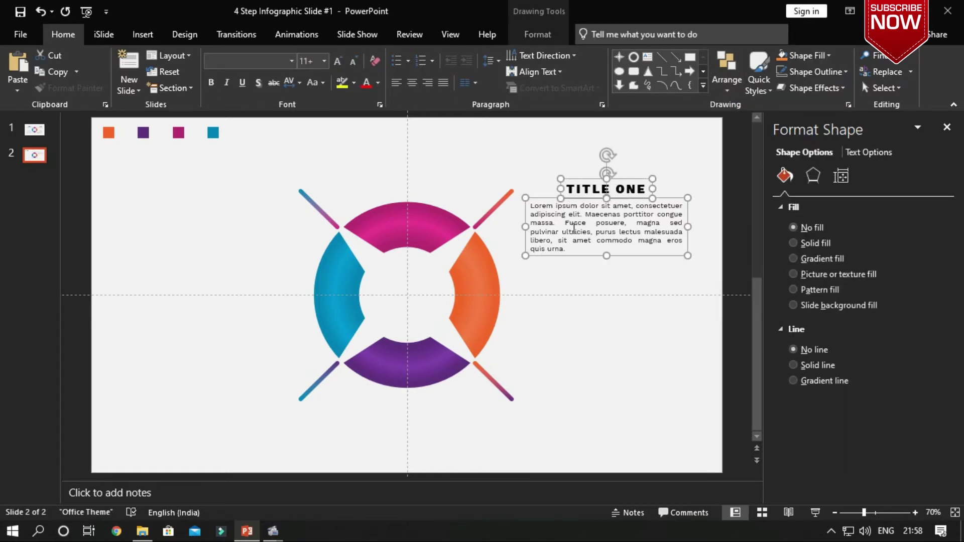
# Duplicate the title and paragraph below the ring and retitle the copy TITLE TWO
pyautogui.moveTo(574, 228); pyautogui.dragTo(591, 331)
pyautogui.doubleClick(640, 343)
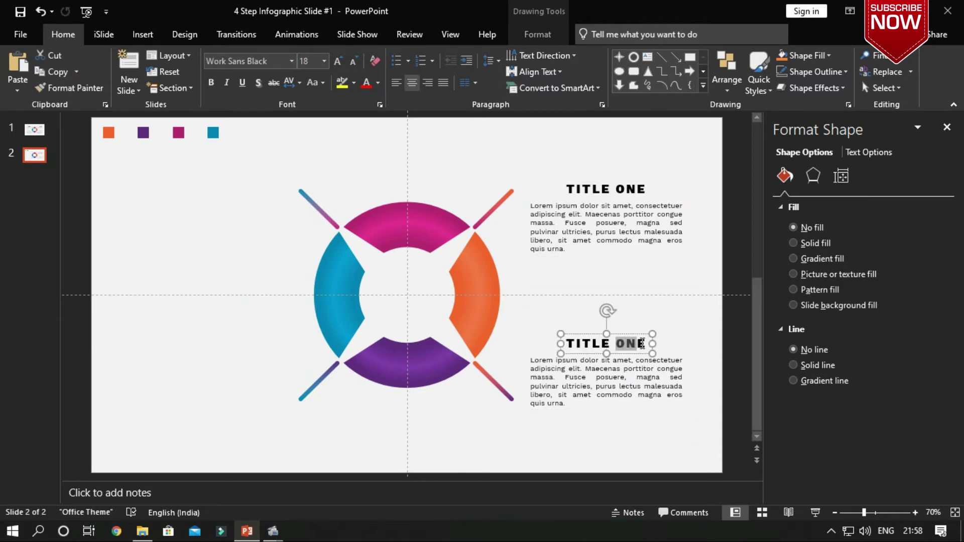
pyautogui.write('TWO')
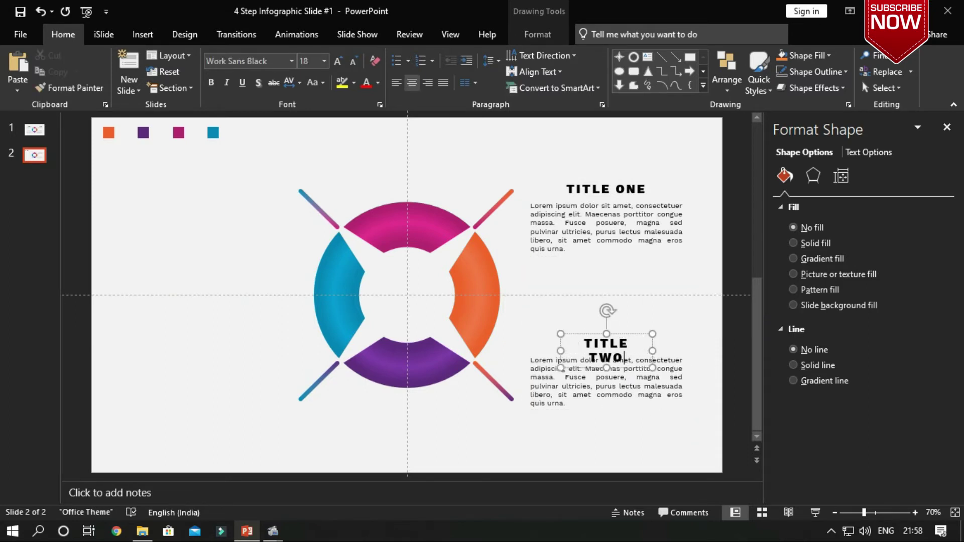
pyautogui.moveTo(652, 350); pyautogui.dragTo(677, 351)
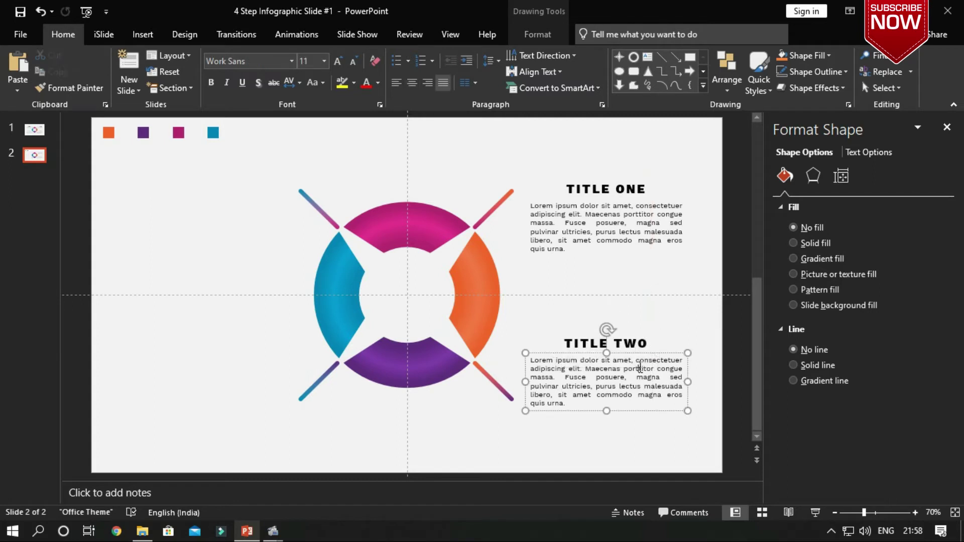
# Copy both title blocks to the ring's left side and make the upper-left title TITLE FOUR
pyautogui.keyDown('shift'); pyautogui.click(622, 369); pyautogui.keyUp('shift')
pyautogui.keyDown('shift'); pyautogui.click(618, 216); pyautogui.keyUp('shift')
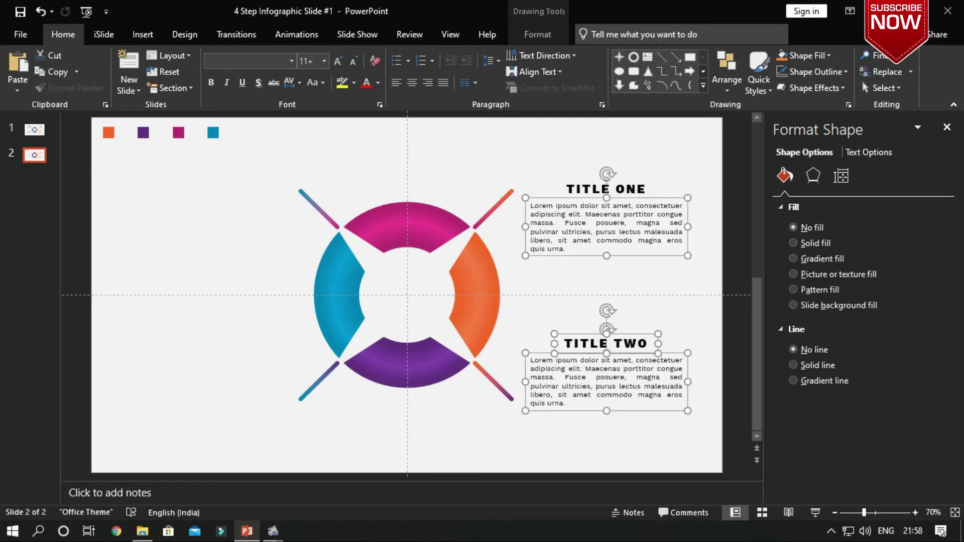
pyautogui.keyDown('shift'); pyautogui.click(606, 189); pyautogui.keyUp('shift')
pyautogui.moveTo(594, 188)
pyautogui.mouseDown()
pyautogui.moveTo(594, 179)
pyautogui.moveTo(190, 178)
pyautogui.mouseUp()
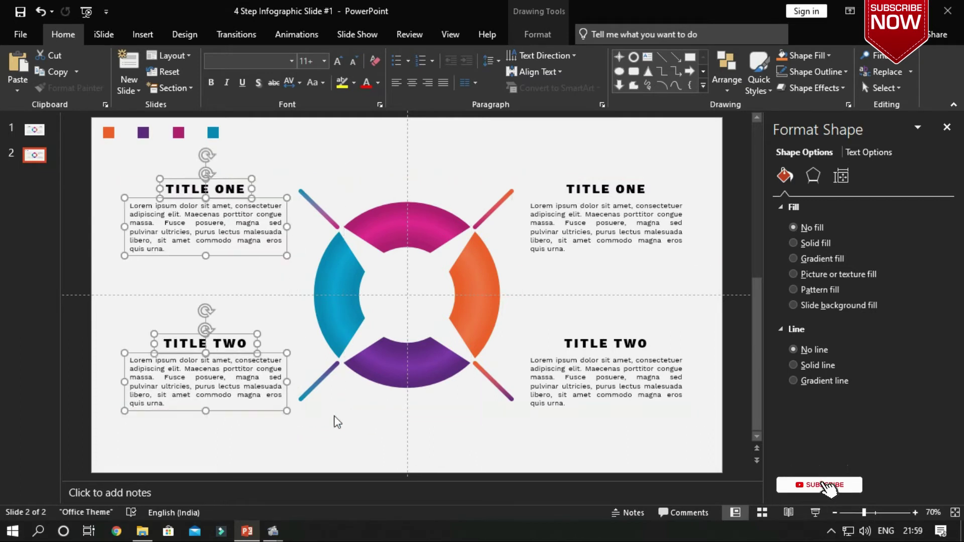
pyautogui.click(235, 190)
pyautogui.press('BackSpace')
pyautogui.press('BackSpace')
pyautogui.press('BackSpace')
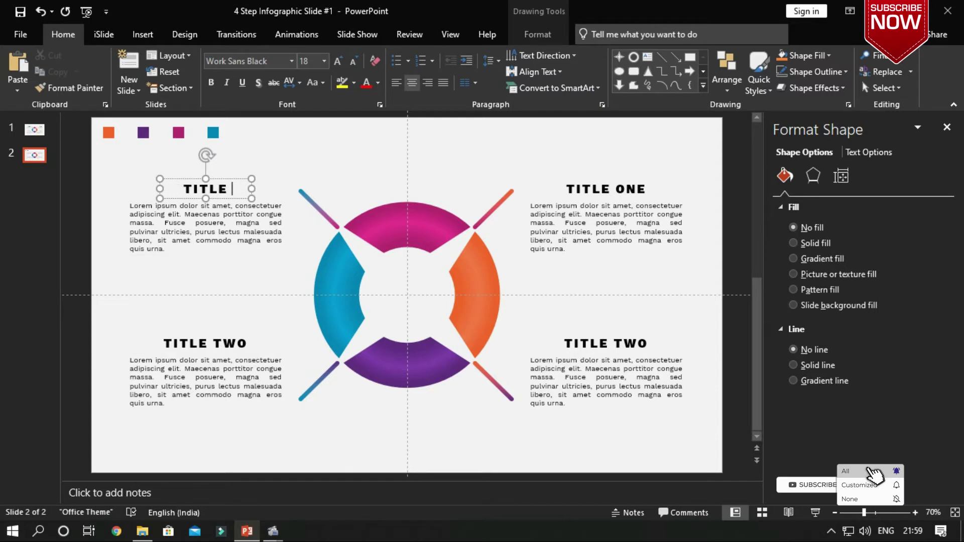
pyautogui.write('FOUR')
pyautogui.moveTo(251, 214); pyautogui.dragTo(258, 197)
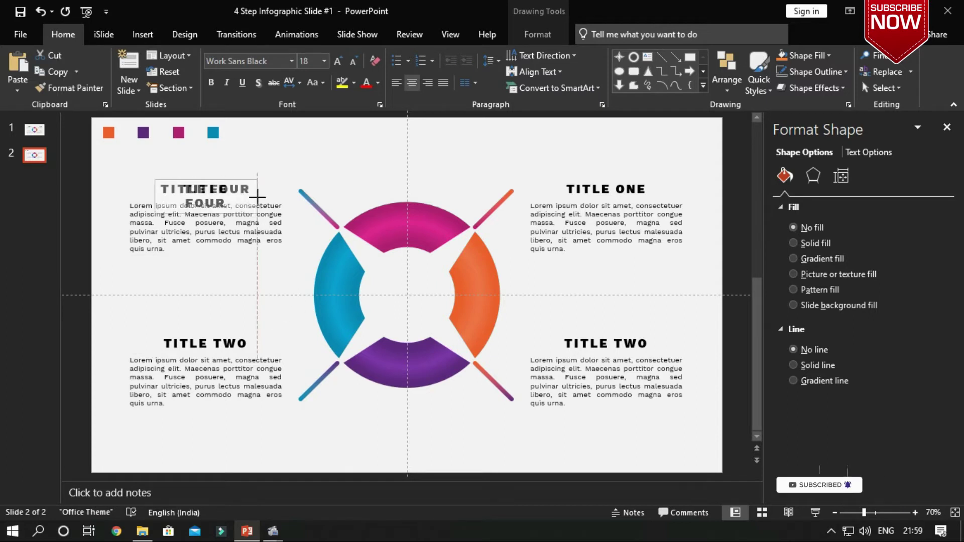
# Retitle the lower-left block TITLE THREE, widen its box, and copy TITLE FOUR to the slide top
pyautogui.tripleClick(217, 350)
pyautogui.click(223, 343)
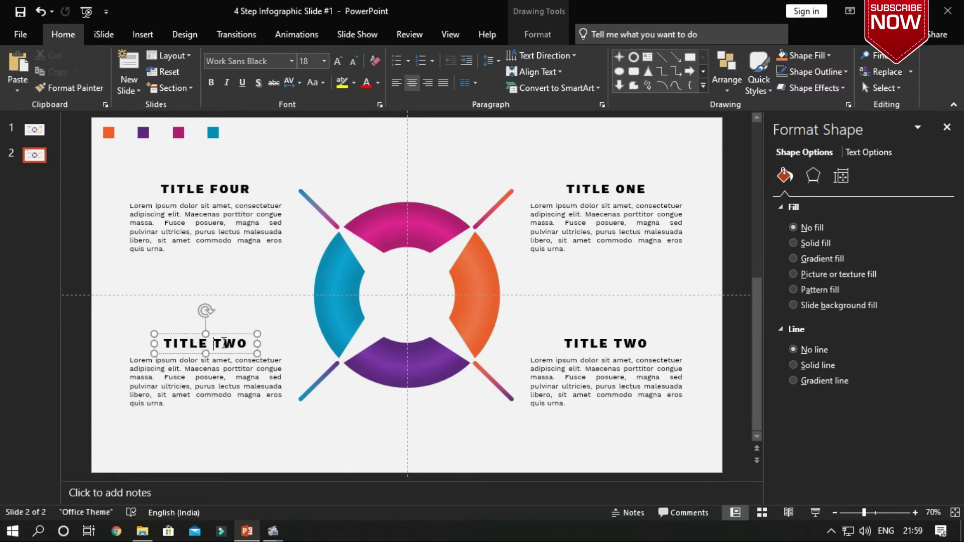
pyautogui.press('Delete')
pyautogui.press('Delete')
pyautogui.write('HREE')
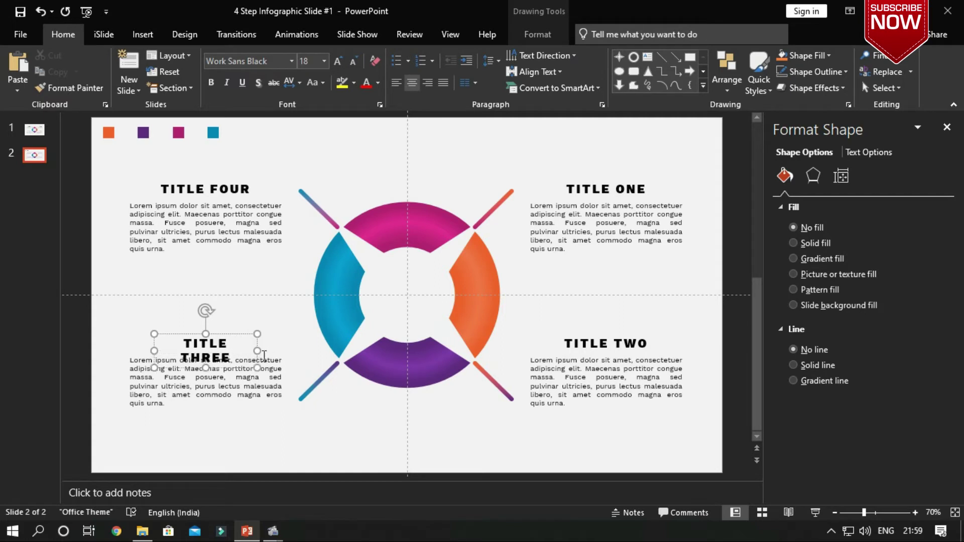
pyautogui.moveTo(256, 352); pyautogui.dragTo(263, 351)
pyautogui.hotkey('ctrl', 'z')
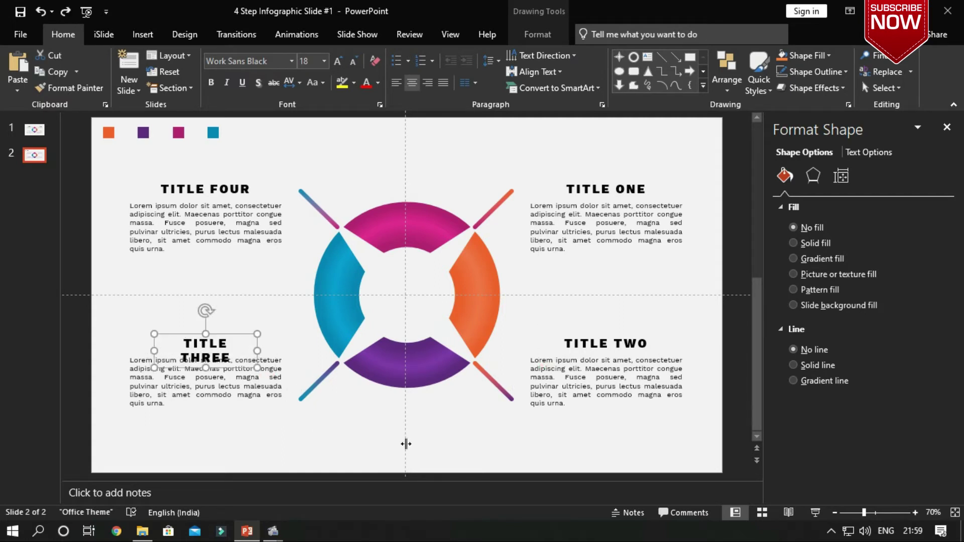
pyautogui.hotkey('ctrl', 'y')
pyautogui.click(433, 451)
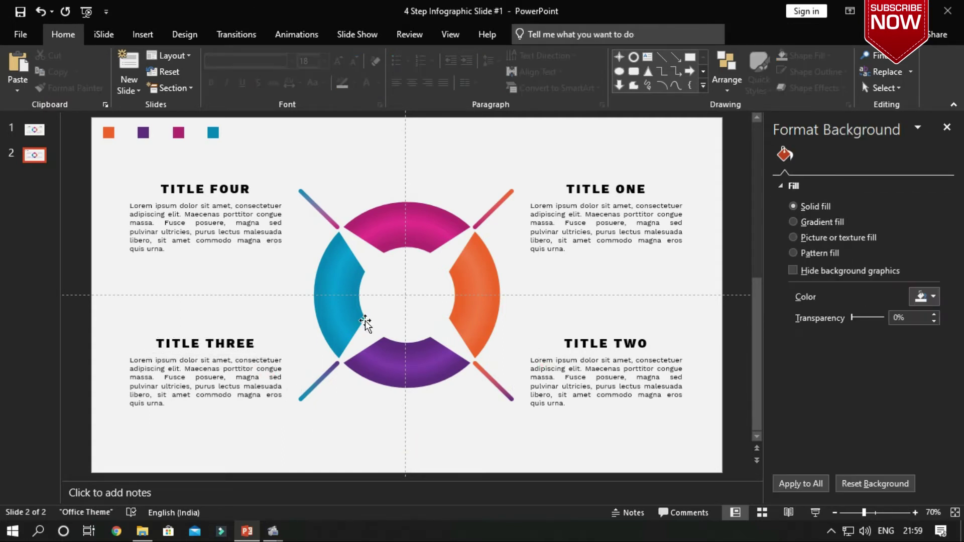
pyautogui.click(195, 183)
pyautogui.moveTo(194, 186)
pyautogui.mouseDown()
pyautogui.moveTo(427, 130)
pyautogui.moveTo(589, 136)
pyautogui.mouseUp()
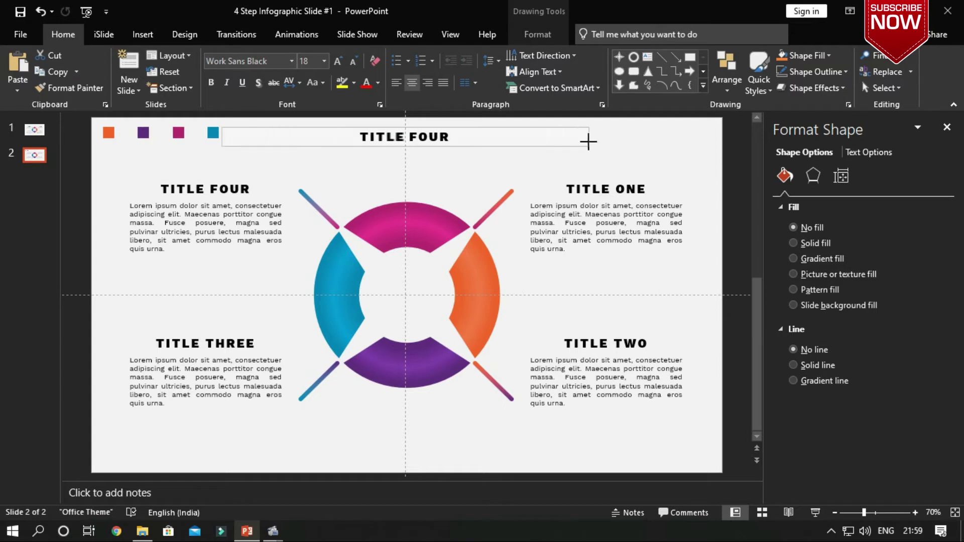
# Make the top heading INFOGRAPHIC PRESENTATION in Work Sans ExtraBold at size 24
pyautogui.click(445, 142)
pyautogui.hotkey('ctrl', 'a')
pyautogui.write('INFO')
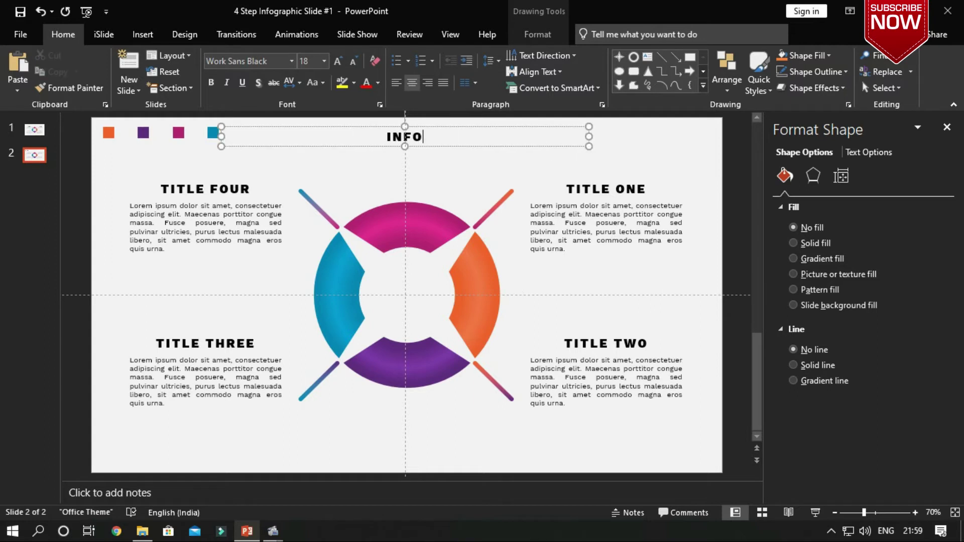
pyautogui.write('GRAPHIC PRESENTATION')
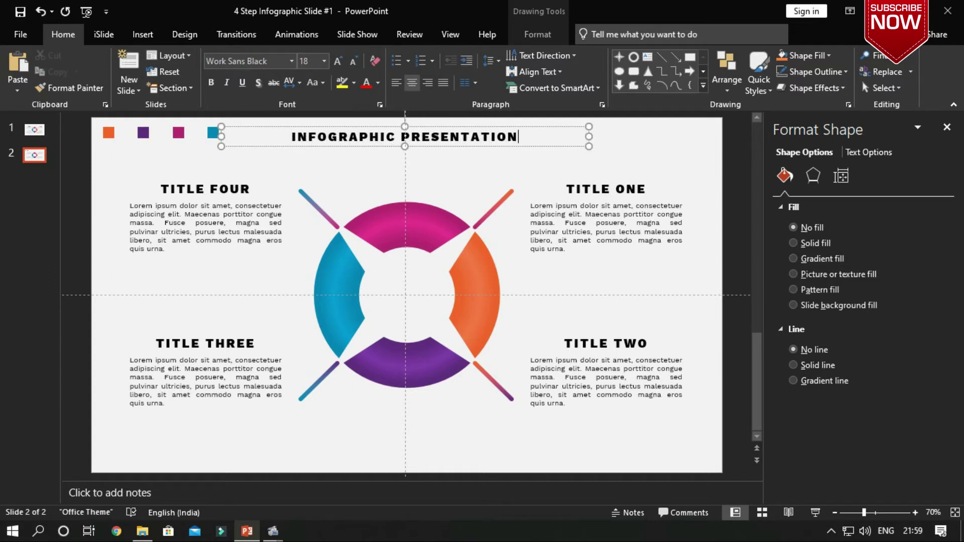
pyautogui.hotkey('ctrl', 'a')
pyautogui.click(338, 59)
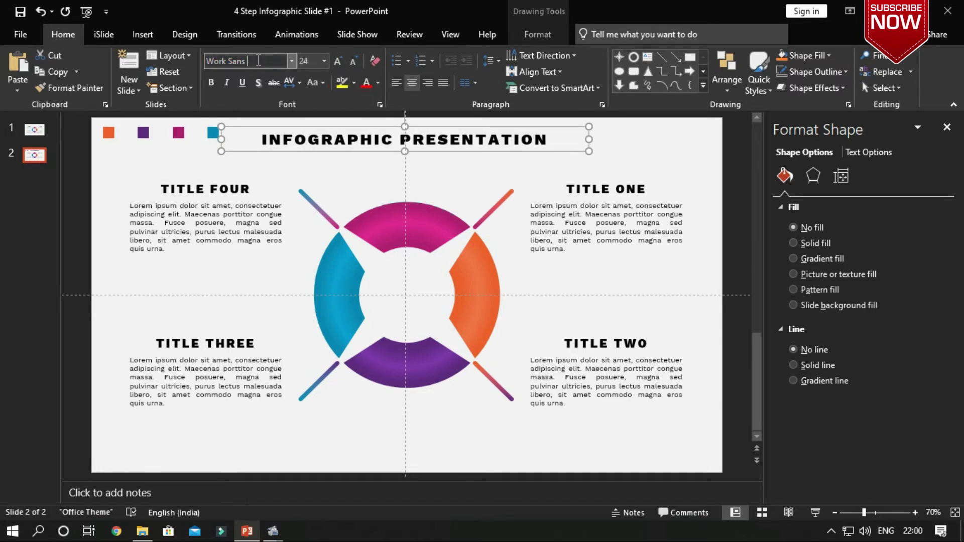
pyautogui.write('E')
pyautogui.press('Return')
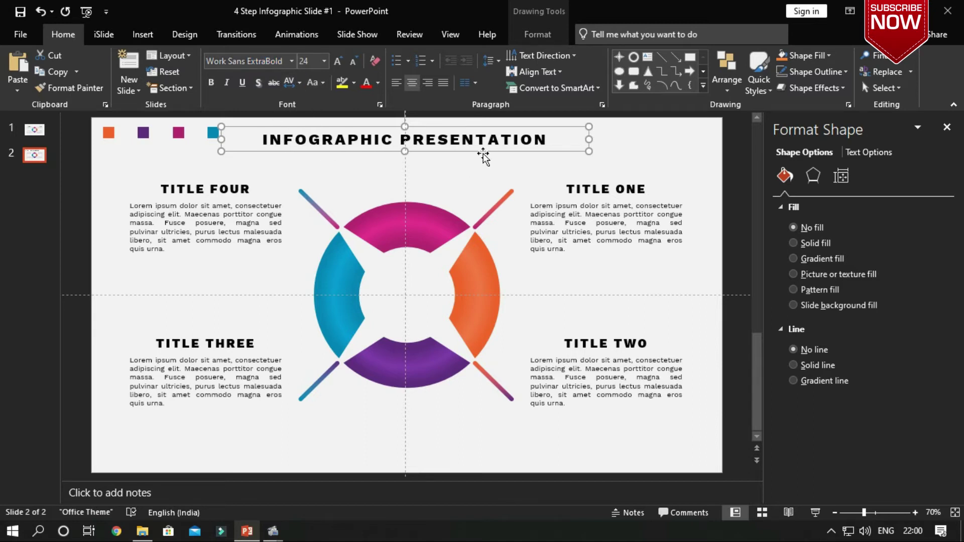
# Place a copy of the TITLE FOUR label inside the ring
pyautogui.click(215, 183)
pyautogui.moveTo(214, 182)
pyautogui.mouseDown()
pyautogui.moveTo(429, 276)
pyautogui.moveTo(426, 284)
pyautogui.mouseUp()
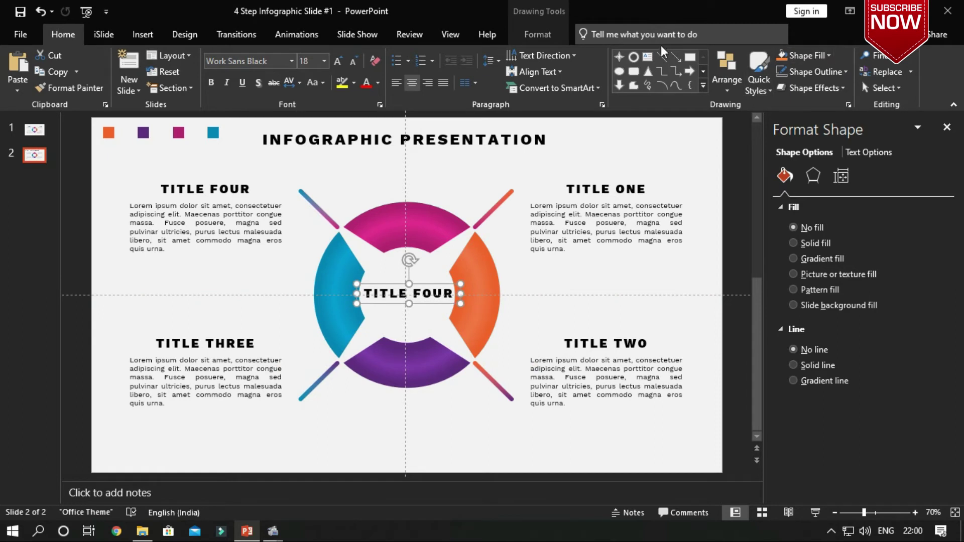
pyautogui.click(537, 34)
pyautogui.click(770, 54)
pyautogui.click(776, 55)
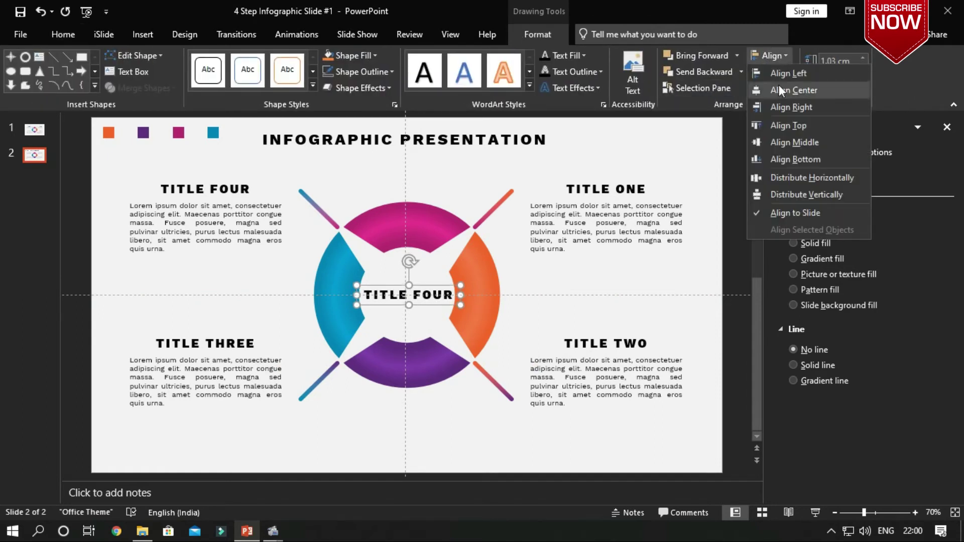
# Centre the ring label horizontally and vertically and retype it as SLIDE MASTER
pyautogui.click(779, 90)
pyautogui.tripleClick(410, 294)
pyautogui.write('SLIDE ')
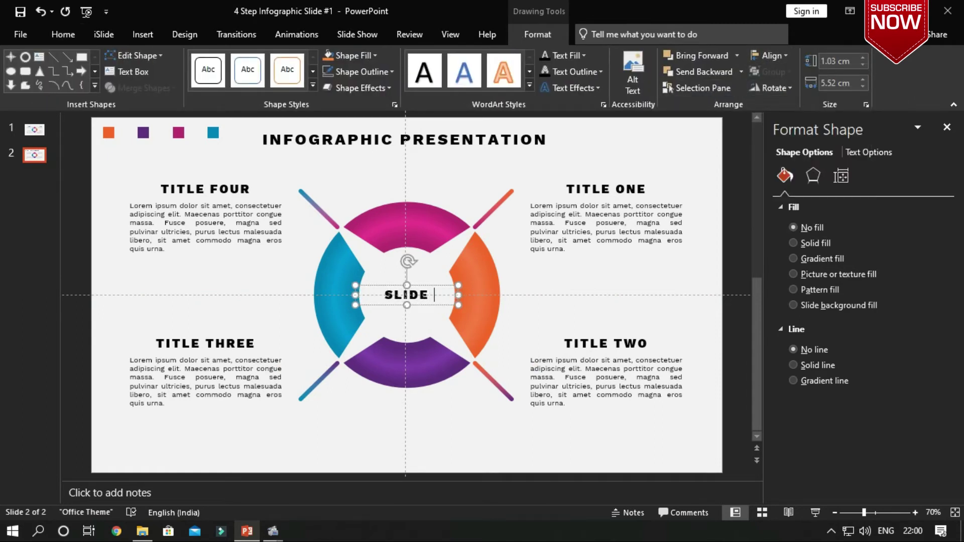
pyautogui.write('MASTER')
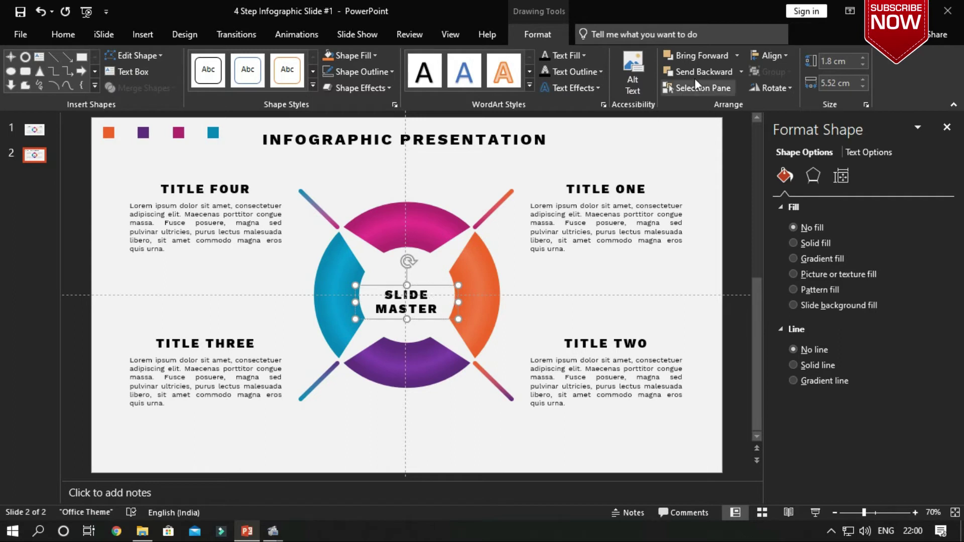
pyautogui.click(772, 55)
pyautogui.click(798, 142)
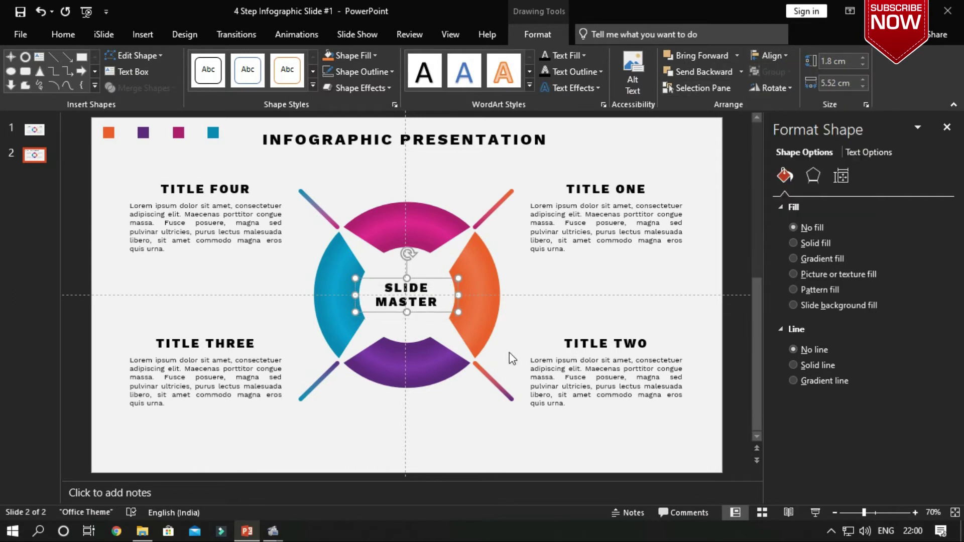
pyautogui.click(558, 287)
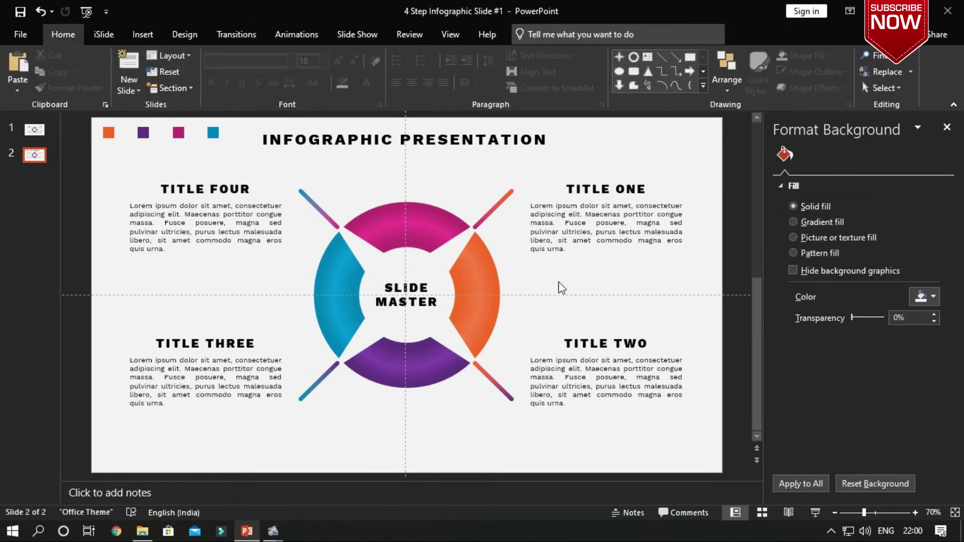
# Insert speedometer, pulse magnifier, target, line chart, meeting, group and growth icons from the icon library
pyautogui.click(143, 34)
pyautogui.click(247, 94)
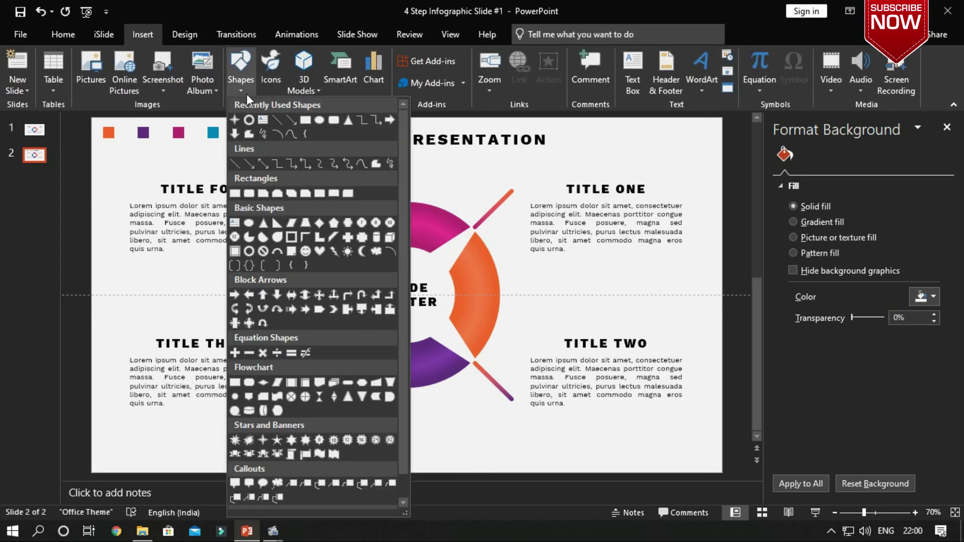
pyautogui.click(276, 90)
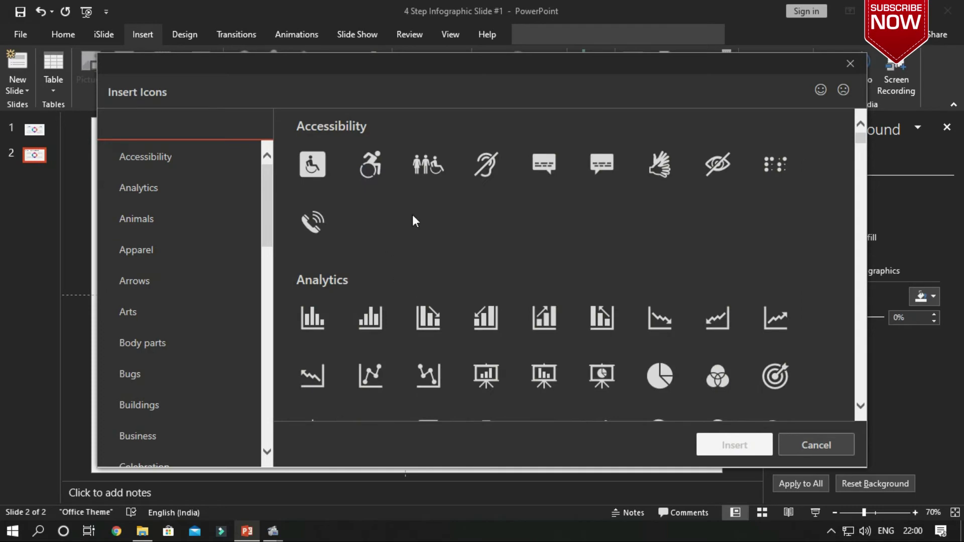
pyautogui.scroll(-3, 413, 218)
pyautogui.scroll(1, 504, 285)
pyautogui.scroll(-1, 451, 286)
pyautogui.click(370, 243)
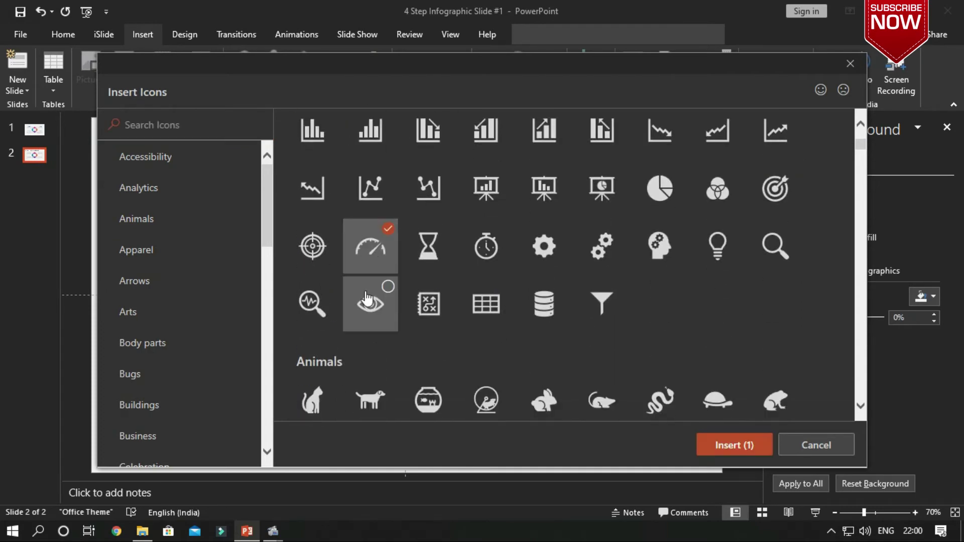
pyautogui.click(312, 302)
pyautogui.scroll(-2, 587, 301)
pyautogui.scroll(2, 618, 300)
pyautogui.click(775, 188)
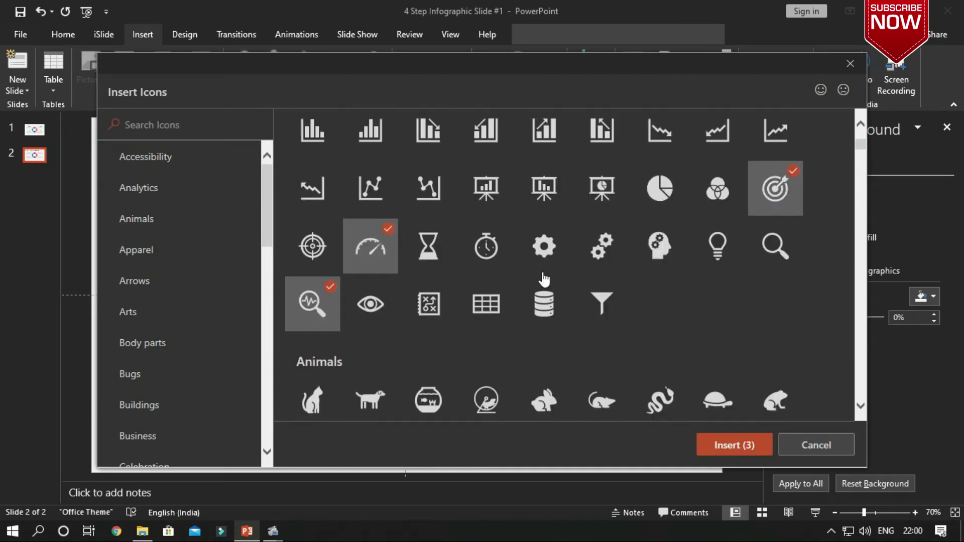
pyautogui.click(370, 188)
pyautogui.scroll(-3, 402, 291)
pyautogui.scroll(-3, 415, 301)
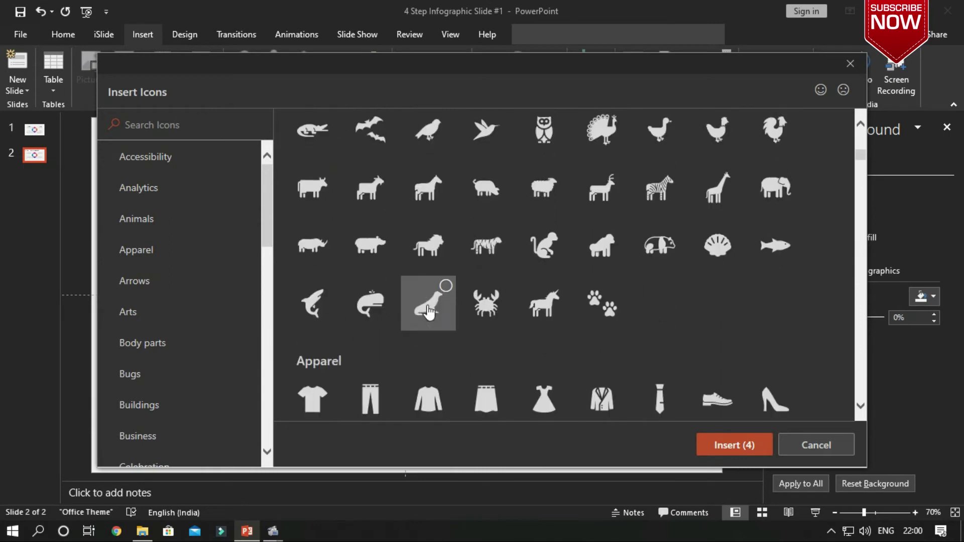
pyautogui.scroll(-3, 422, 305)
pyautogui.scroll(-3, 428, 311)
pyautogui.scroll(-3, 428, 309)
pyautogui.scroll(1, 427, 305)
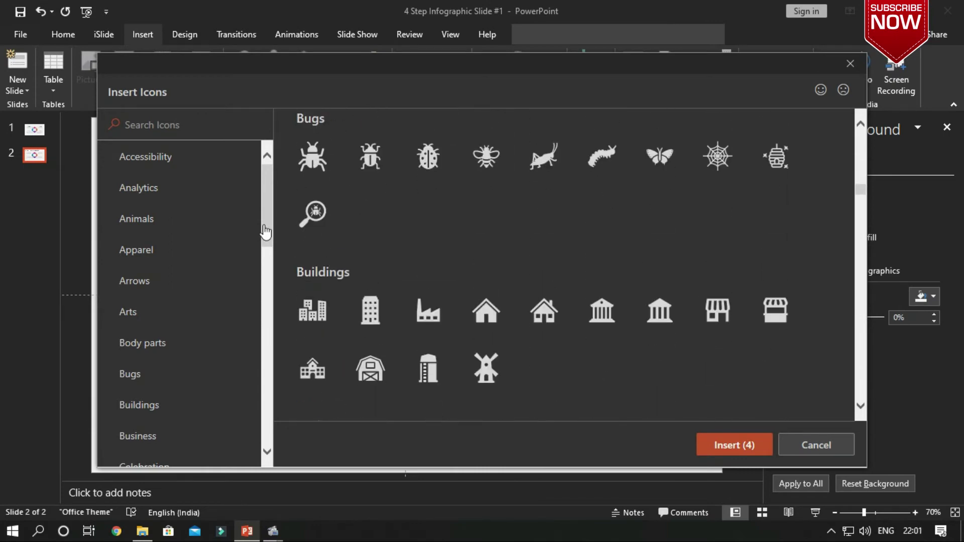
pyautogui.scroll(-3, 451, 316)
pyautogui.scroll(-1, 395, 307)
pyautogui.click(359, 210)
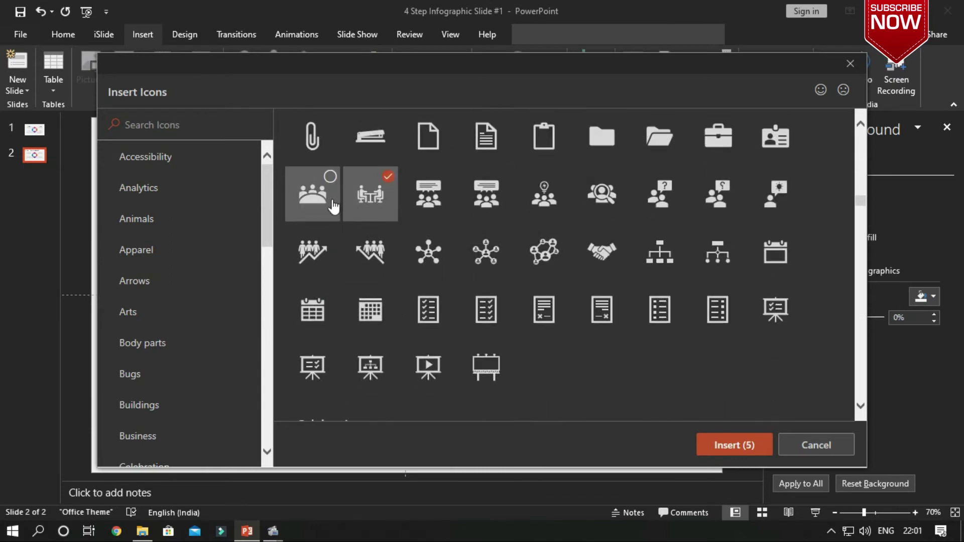
pyautogui.click(324, 206)
pyautogui.click(331, 264)
pyautogui.click(735, 445)
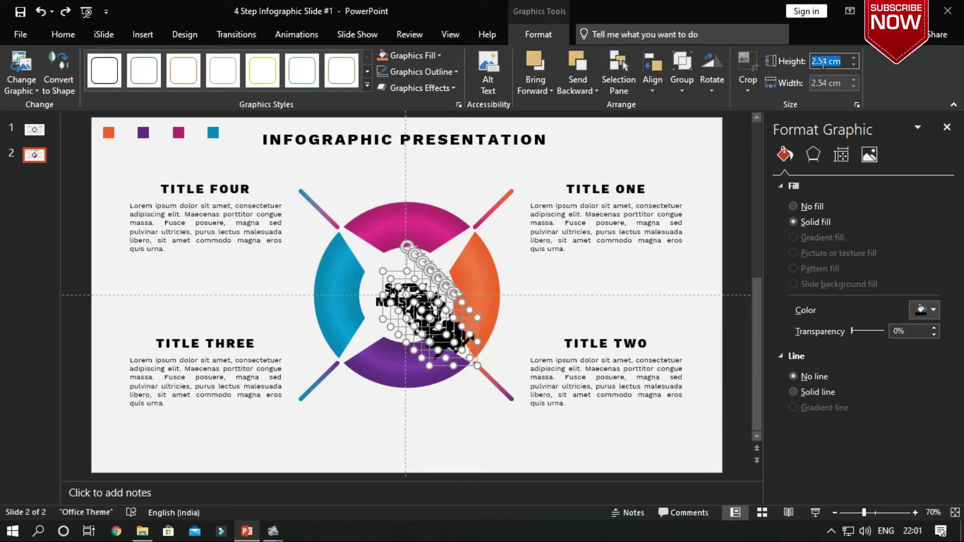
pyautogui.write('2')
# Resize the new icons to 2 cm and spread them in a row along the slide bottom
pyautogui.press('Return')
pyautogui.moveTo(428, 310)
pyautogui.mouseDown()
pyautogui.moveTo(399, 429)
pyautogui.moveTo(505, 449)
pyautogui.mouseUp()
pyautogui.click(483, 462)
pyautogui.moveTo(419, 437)
pyautogui.mouseDown()
pyautogui.moveTo(448, 450)
pyautogui.moveTo(405, 451)
pyautogui.moveTo(348, 427)
pyautogui.moveTo(302, 431)
pyautogui.mouseUp()
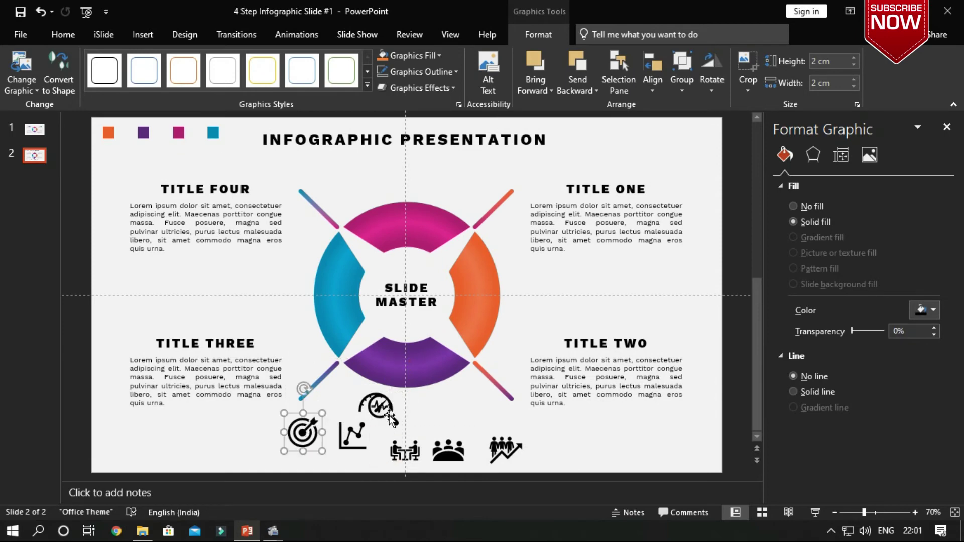
pyautogui.moveTo(378, 409)
pyautogui.mouseDown()
pyautogui.moveTo(241, 435)
pyautogui.moveTo(181, 429)
pyautogui.mouseUp()
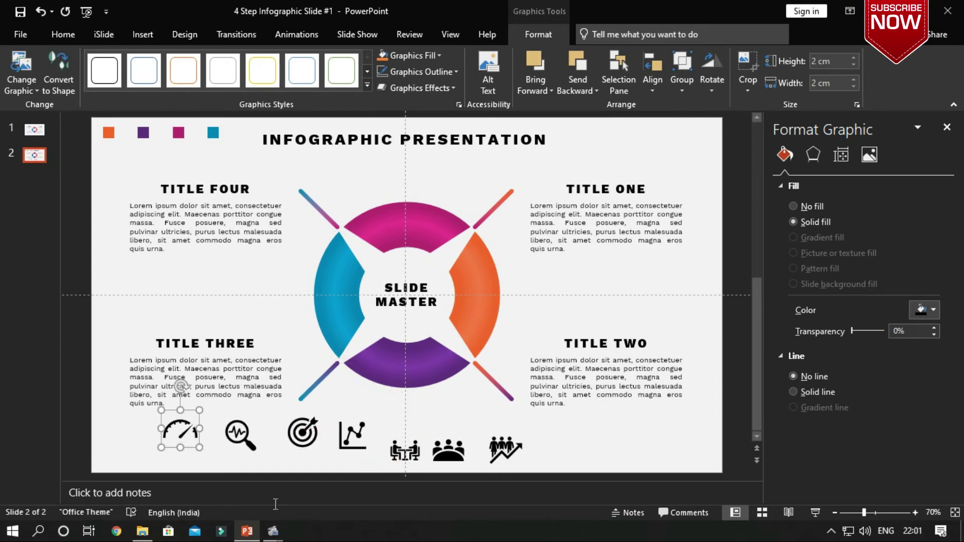
# Set all seven icons to 1.5 cm height and width
pyautogui.keyDown('shift'); pyautogui.click(239, 434); pyautogui.keyUp('shift')
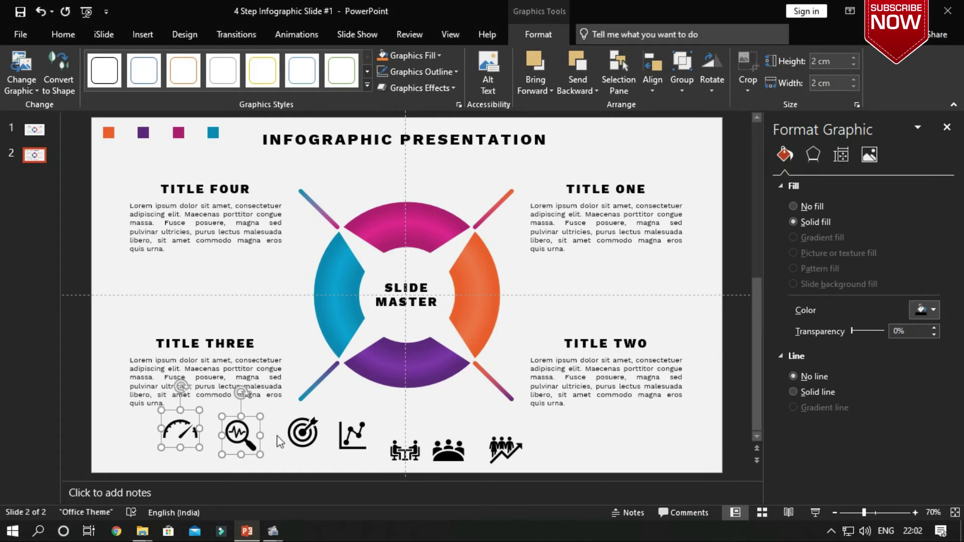
pyautogui.keyDown('shift'); pyautogui.click(302, 431); pyautogui.keyUp('shift')
pyautogui.keyDown('shift'); pyautogui.click(351, 435); pyautogui.keyUp('shift')
pyautogui.keyDown('shift'); pyautogui.click(406, 450); pyautogui.keyUp('shift')
pyautogui.keyDown('shift'); pyautogui.click(449, 450); pyautogui.keyUp('shift')
pyautogui.keyDown('shift'); pyautogui.click(505, 450); pyautogui.keyUp('shift')
pyautogui.click(828, 61)
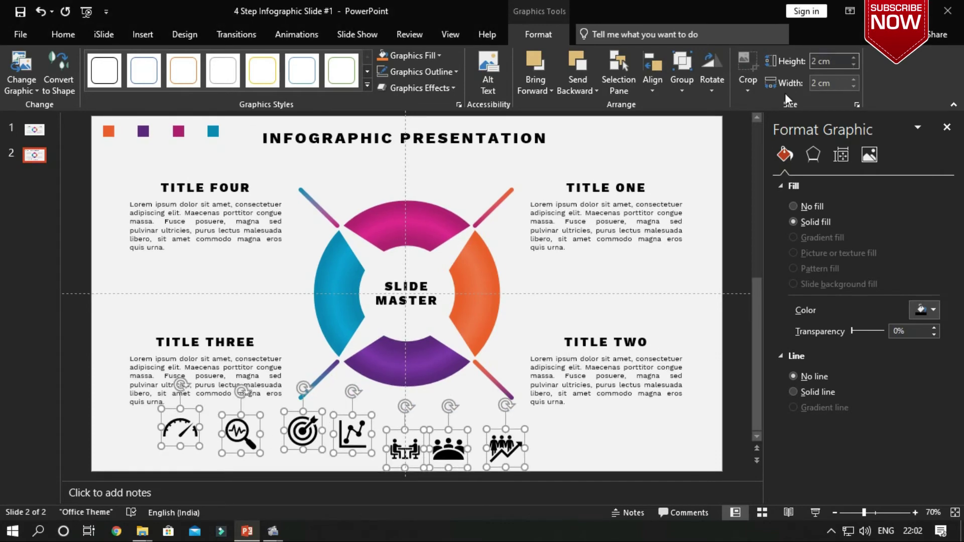
pyautogui.write('1.5')
pyautogui.press('Tab')
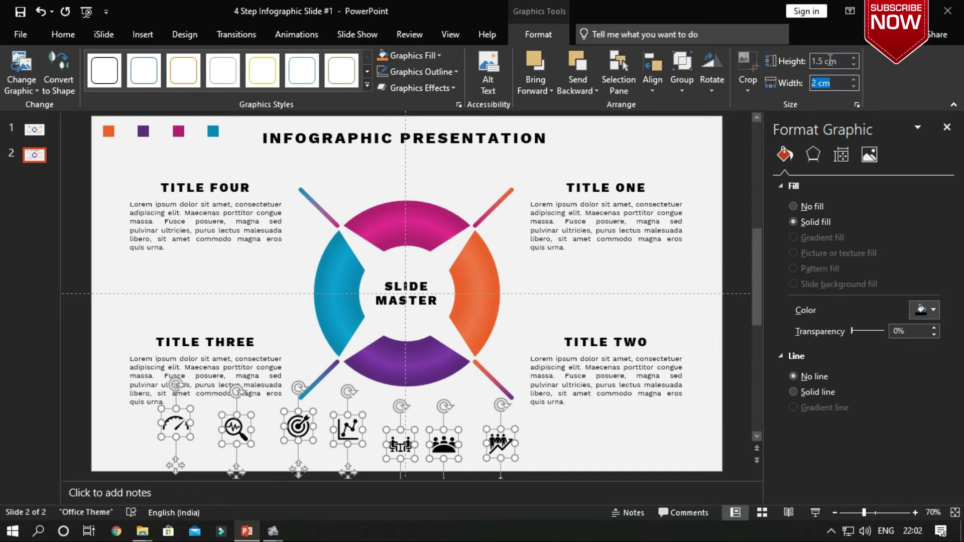
pyautogui.press('Return')
pyautogui.click(592, 441)
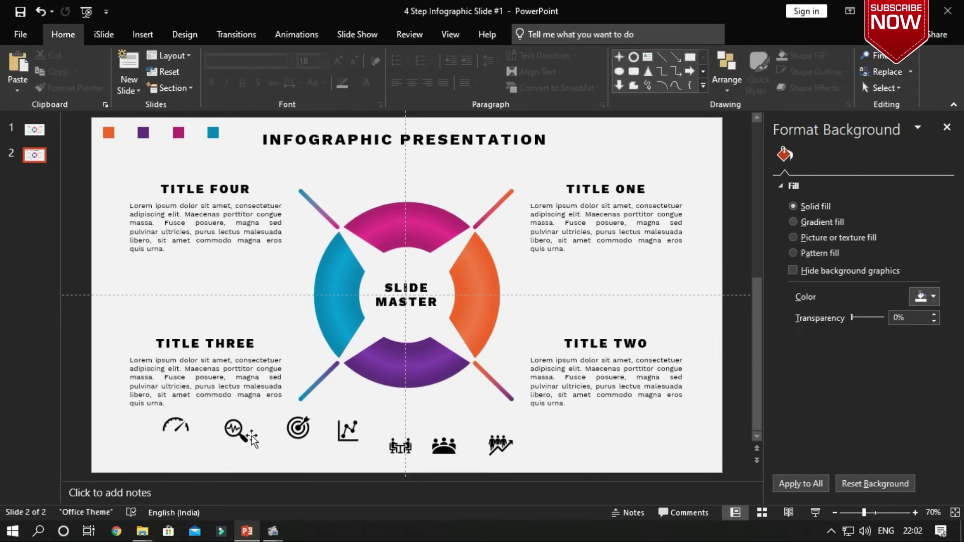
# Move the magnifier, speedometer, chart and growth icons onto the purple, pink, blue and orange segments
pyautogui.click(236, 431)
pyautogui.moveTo(236, 430); pyautogui.dragTo(407, 363)
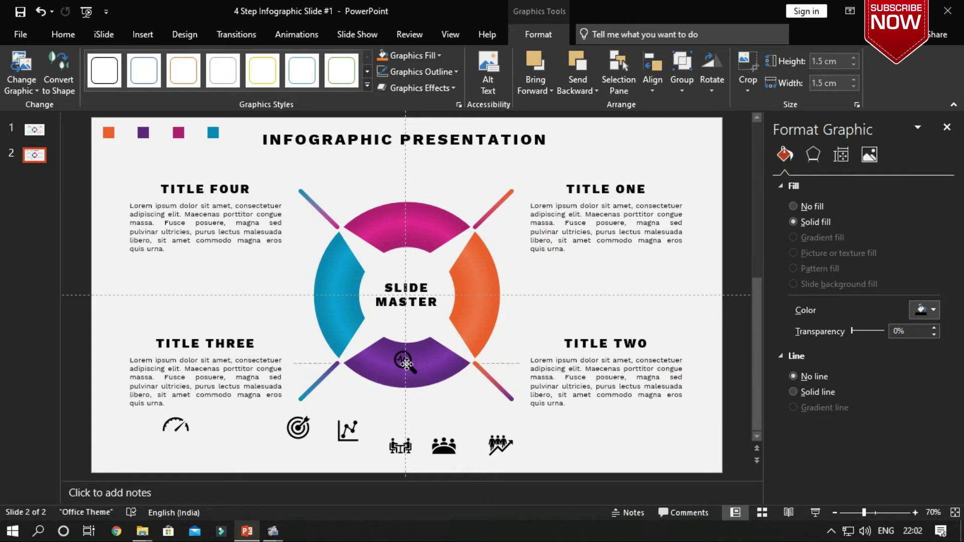
pyautogui.moveTo(176, 426); pyautogui.dragTo(418, 224)
pyautogui.moveTo(348, 430); pyautogui.dragTo(341, 295)
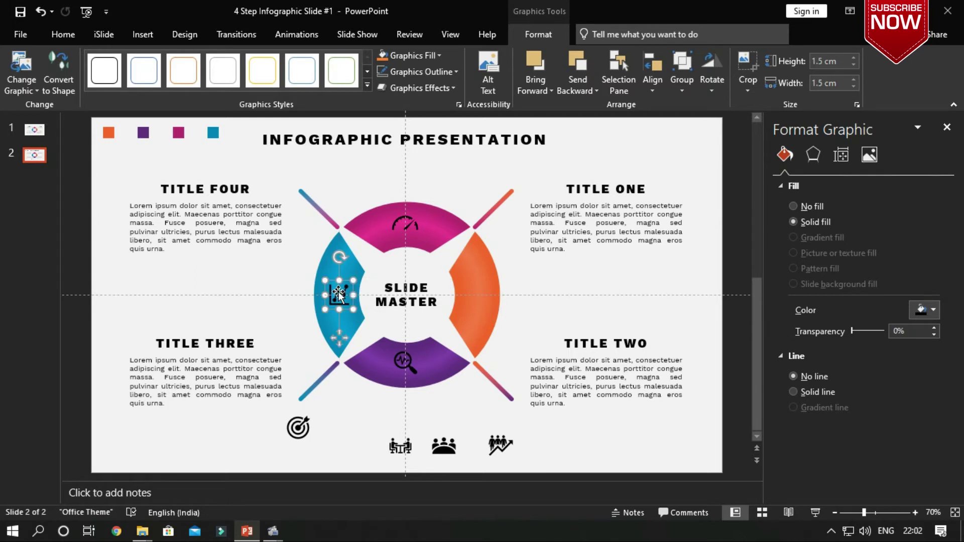
pyautogui.moveTo(497, 438); pyautogui.dragTo(473, 300)
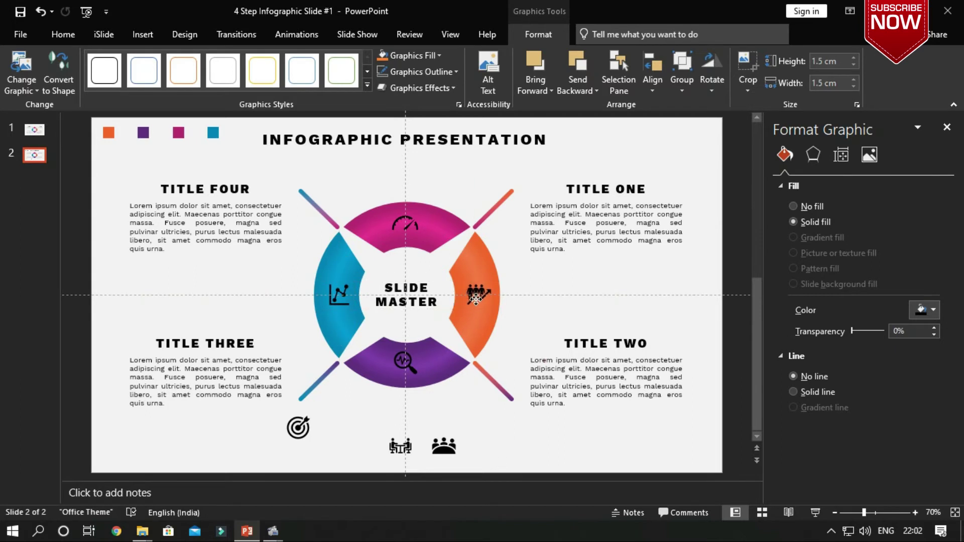
pyautogui.moveTo(476, 298); pyautogui.dragTo(477, 296)
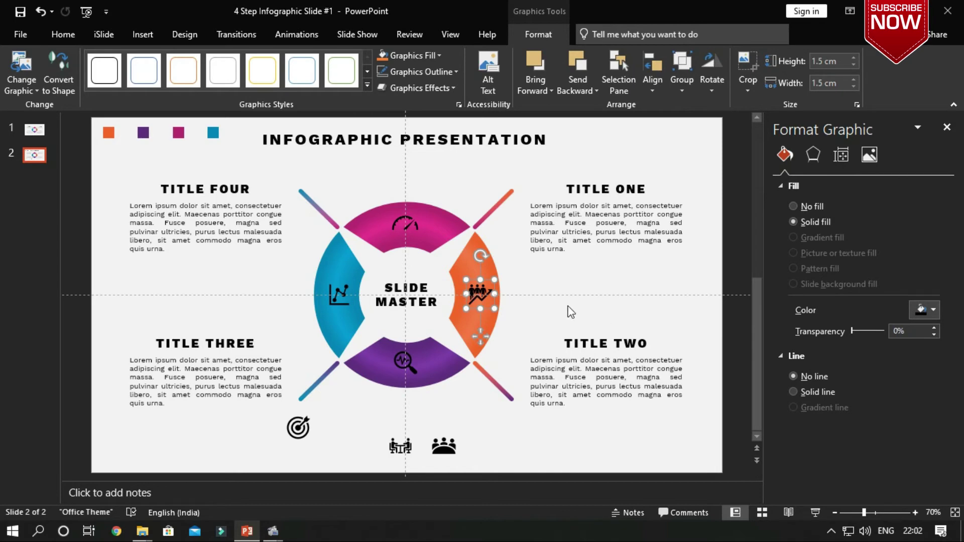
# Rearrange the group, meeting and target icons along the slide bottom
pyautogui.click(570, 311)
pyautogui.moveTo(443, 446); pyautogui.dragTo(604, 439)
pyautogui.moveTo(400, 445); pyautogui.dragTo(406, 450)
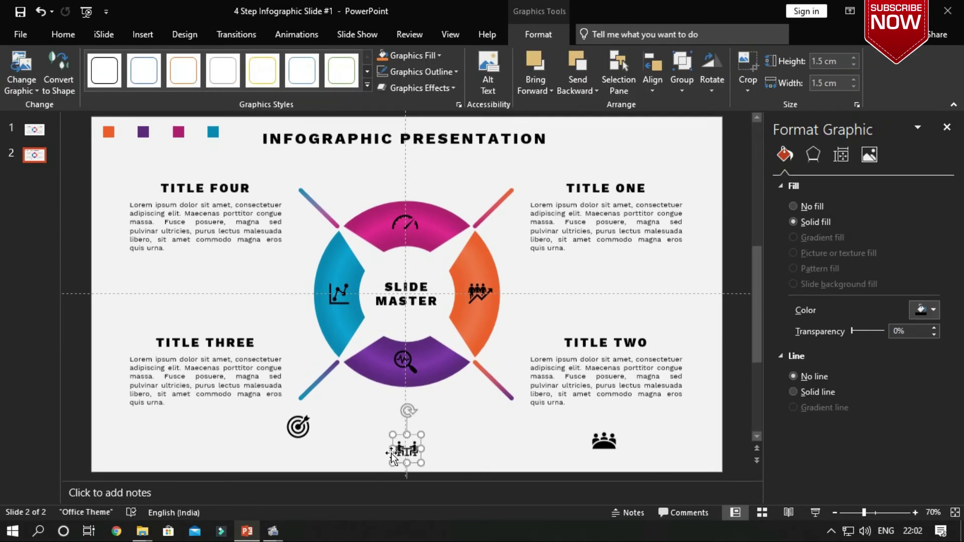
pyautogui.moveTo(297, 426); pyautogui.dragTo(287, 448)
# Colour the chart icon with the blue segment's colour using the eyedropper
pyautogui.click(340, 292)
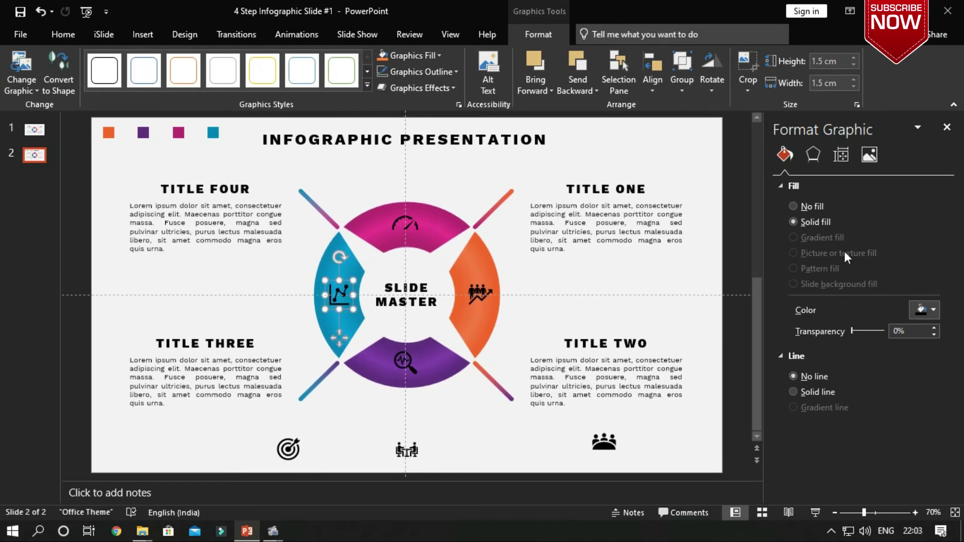
pyautogui.click(924, 310)
pyautogui.click(877, 476)
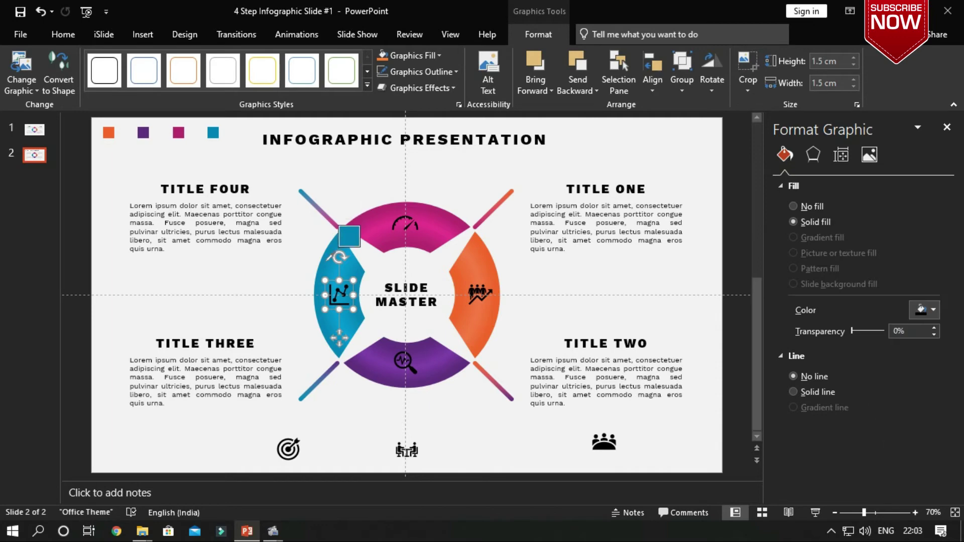
pyautogui.click(343, 249)
pyautogui.click(932, 310)
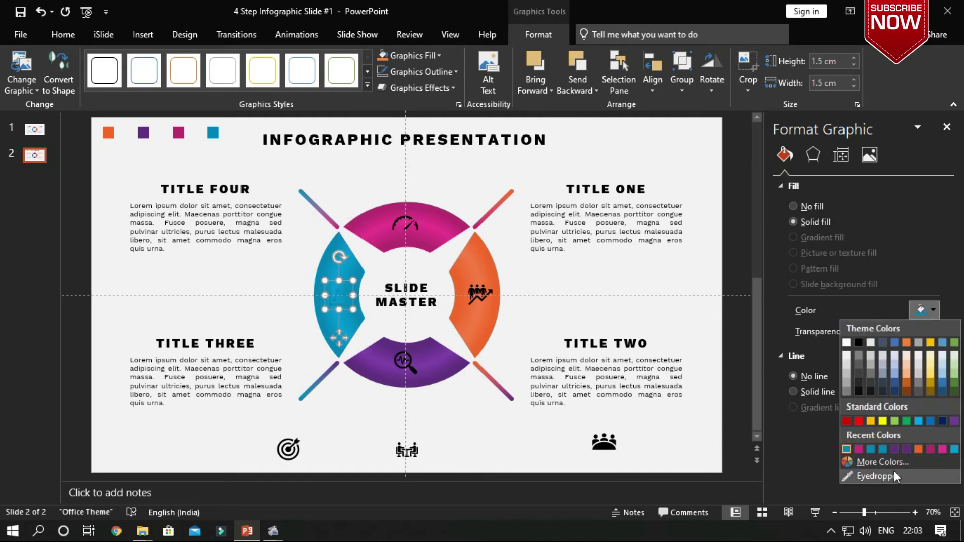
pyautogui.click(880, 462)
pyautogui.click(565, 142)
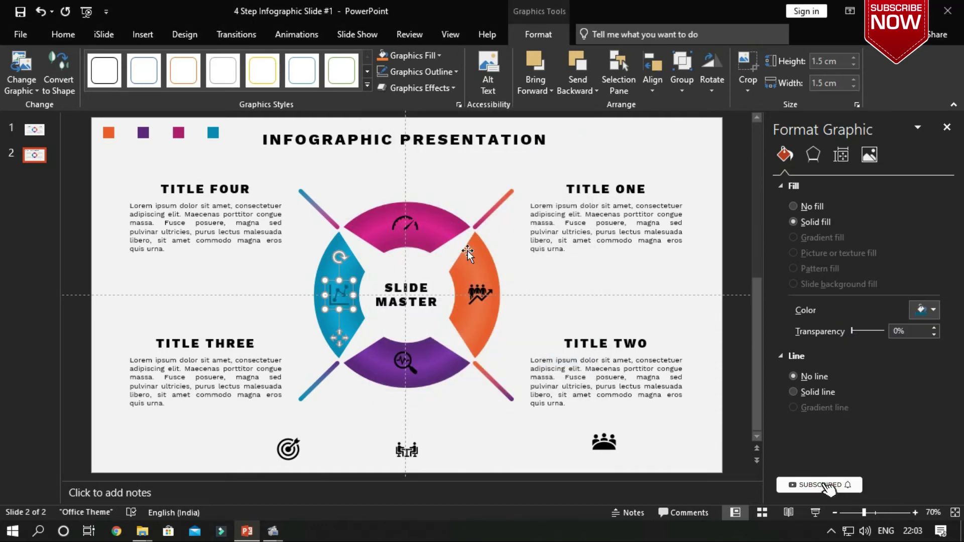
# Tint the speedometer icon a darker magenta sampled from its segment
pyautogui.click(405, 224)
pyautogui.click(932, 309)
pyautogui.click(874, 475)
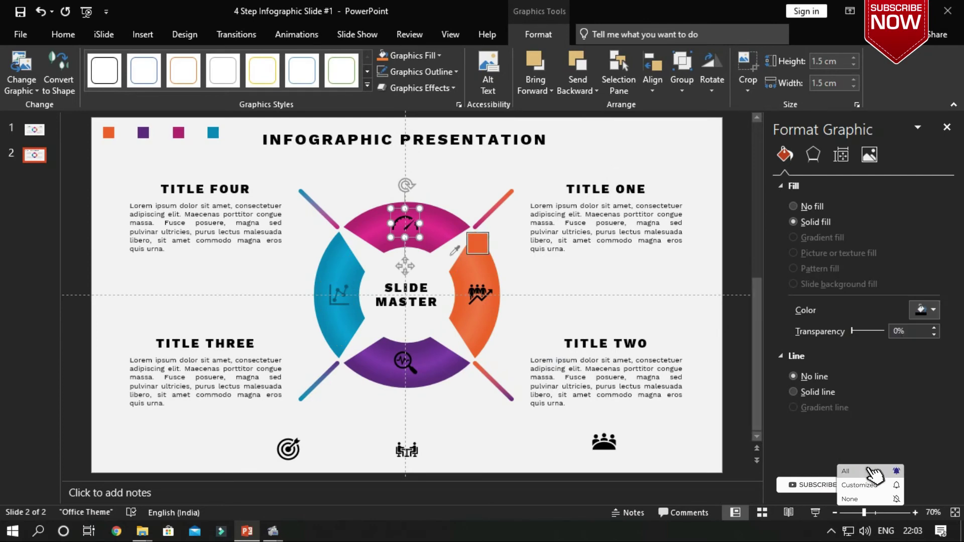
pyautogui.click(468, 214)
pyautogui.click(932, 310)
pyautogui.click(880, 462)
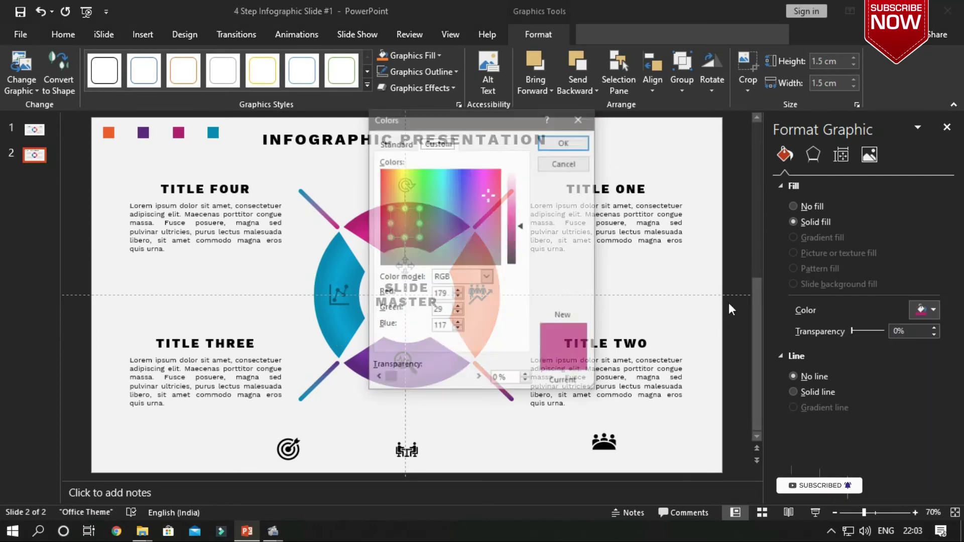
pyautogui.moveTo(519, 197); pyautogui.dragTo(526, 239)
pyautogui.click(566, 142)
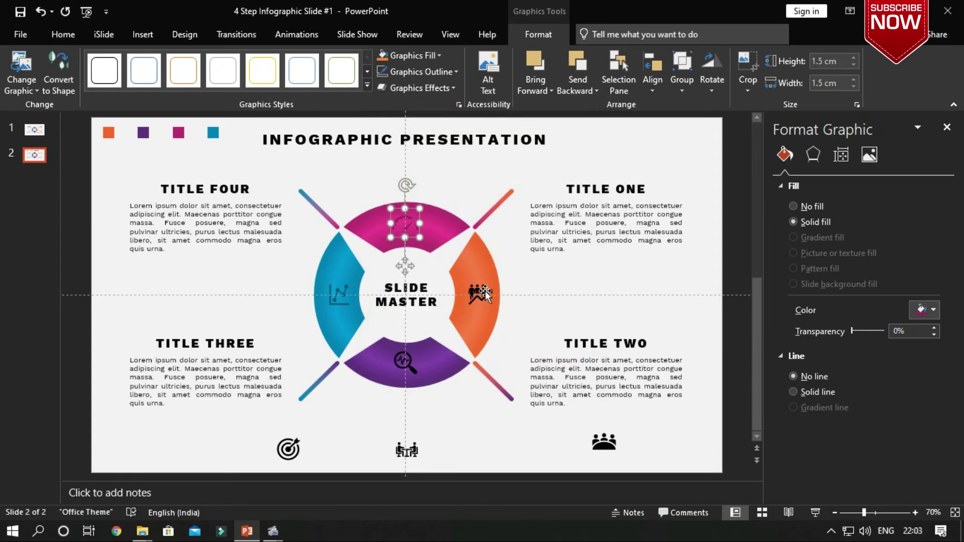
# Tint the growth icon a darker shade of the orange segment
pyautogui.click(482, 291)
pyautogui.click(932, 310)
pyautogui.click(873, 476)
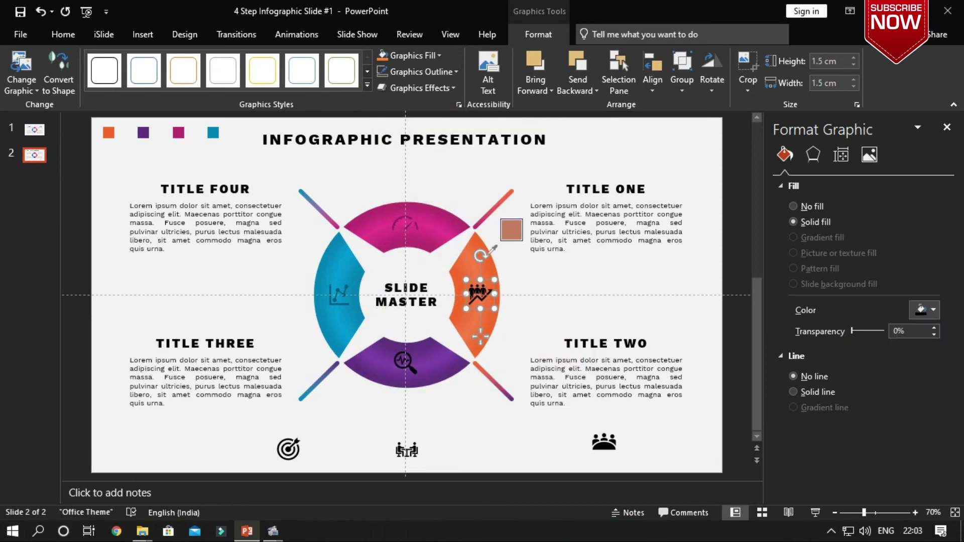
pyautogui.click(500, 226)
pyautogui.click(931, 313)
pyautogui.click(874, 462)
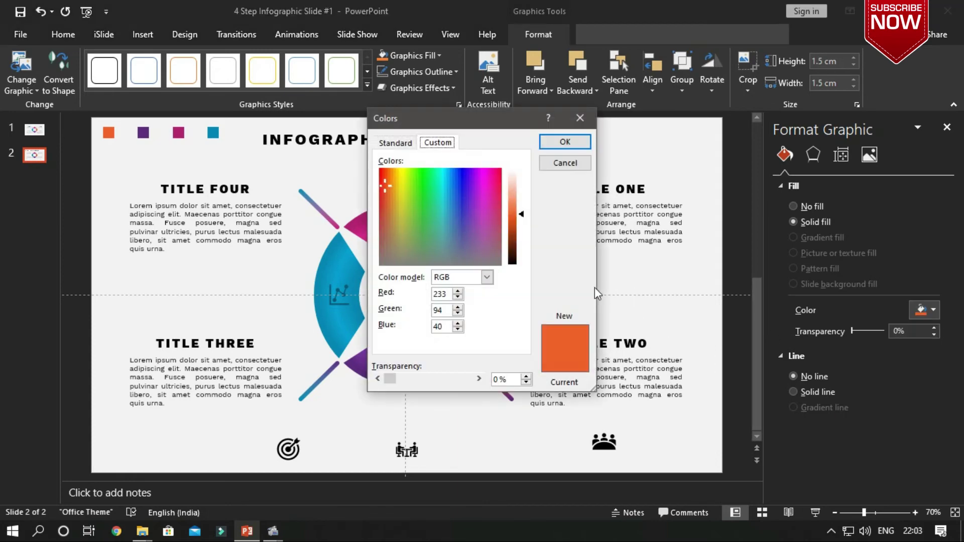
pyautogui.moveTo(522, 217); pyautogui.dragTo(522, 235)
pyautogui.click(565, 142)
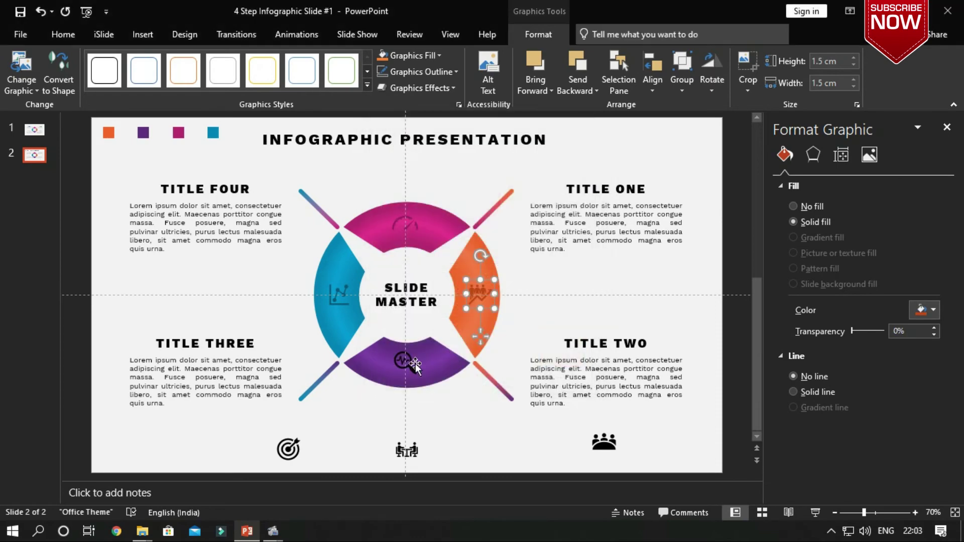
# Tint the magnifier icon a darker shade of the purple segment
pyautogui.click(405, 362)
pyautogui.click(930, 309)
pyautogui.click(873, 475)
pyautogui.click(451, 360)
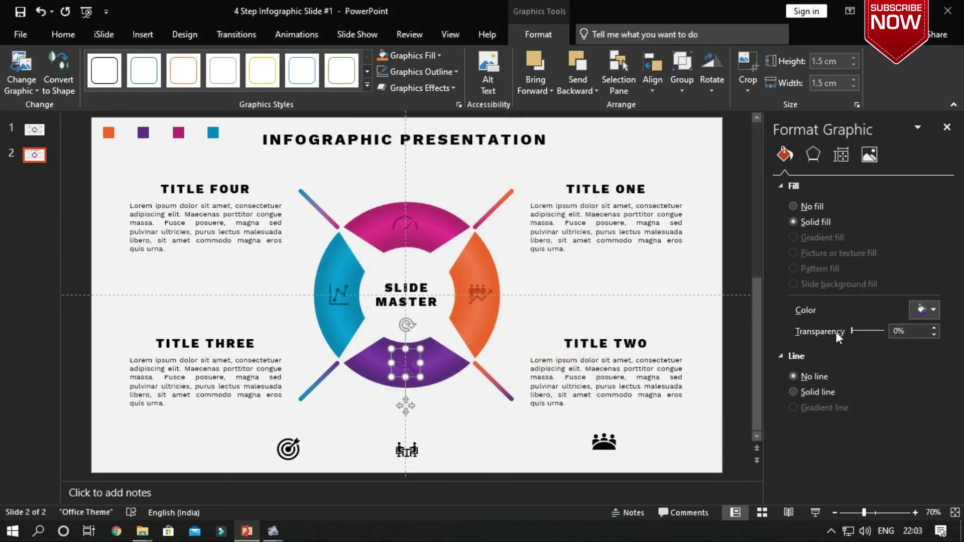
pyautogui.click(931, 309)
pyautogui.click(873, 462)
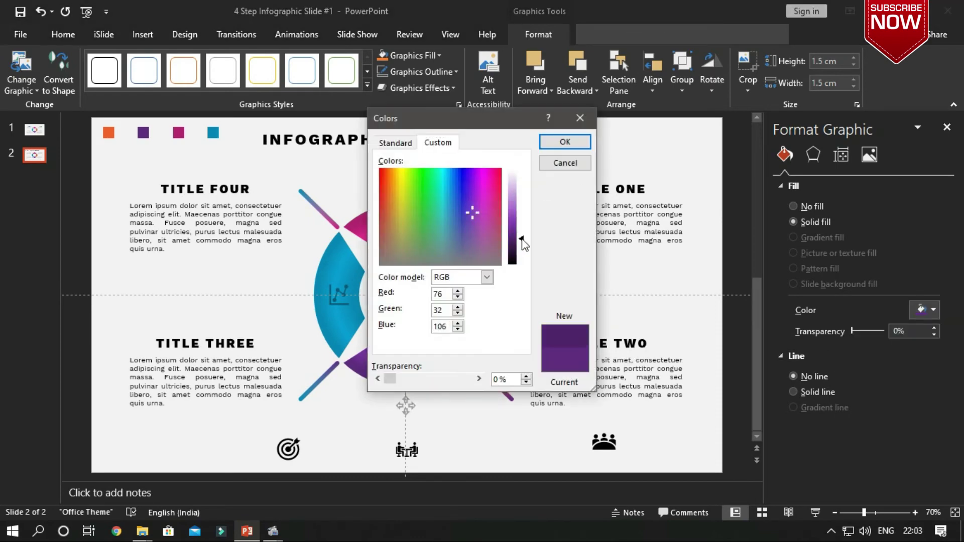
pyautogui.click(565, 142)
pyautogui.click(462, 441)
pyautogui.click(412, 371)
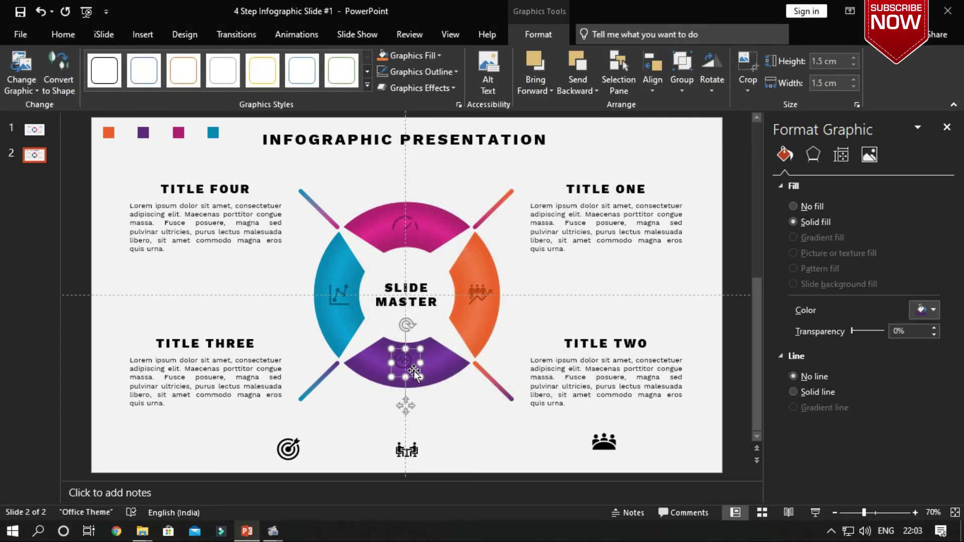
pyautogui.click(447, 415)
# Distribute the target, meeting and group icons evenly, middle-align them, and shift them under the ring
pyautogui.click(288, 449)
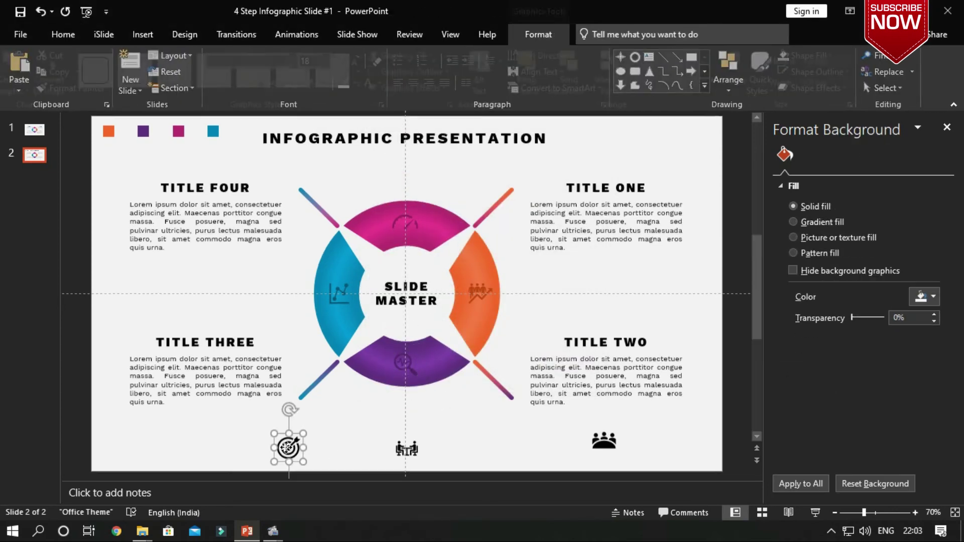
pyautogui.keyDown('shift'); pyautogui.click(407, 448); pyautogui.keyUp('shift')
pyautogui.keyDown('shift'); pyautogui.click(604, 440); pyautogui.keyUp('shift')
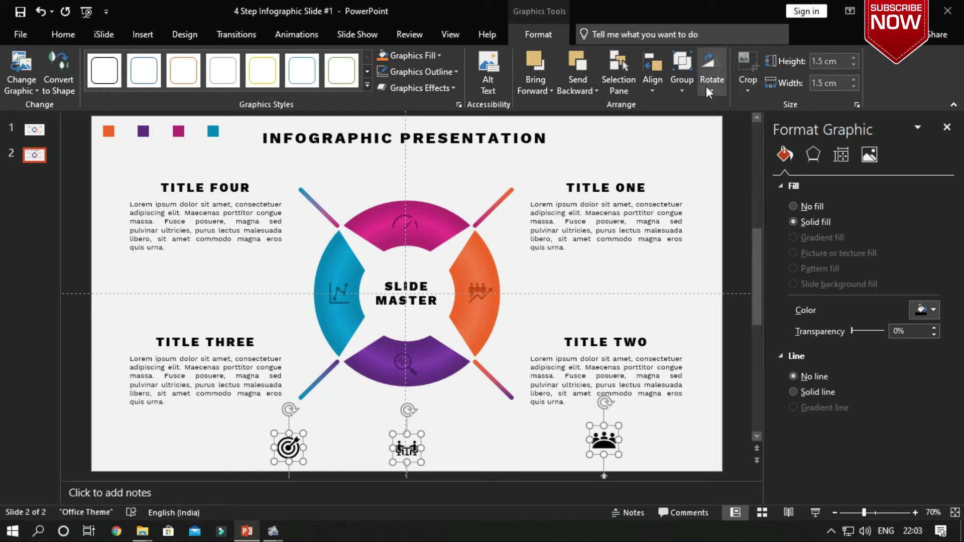
pyautogui.click(654, 82)
pyautogui.click(681, 211)
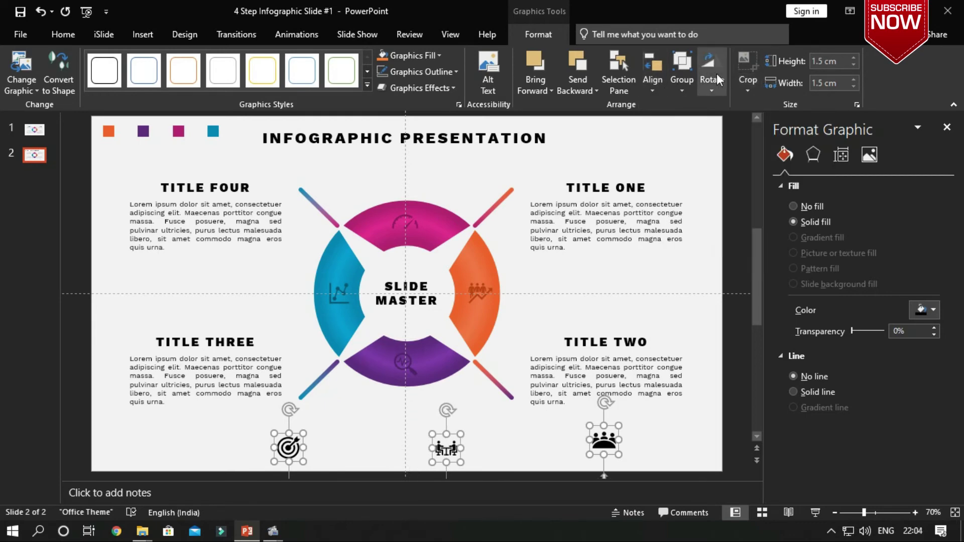
pyautogui.click(652, 81)
pyautogui.click(675, 170)
pyautogui.moveTo(447, 449)
pyautogui.mouseDown()
pyautogui.moveTo(407, 439)
pyautogui.moveTo(413, 451)
pyautogui.mouseUp()
pyautogui.click(653, 446)
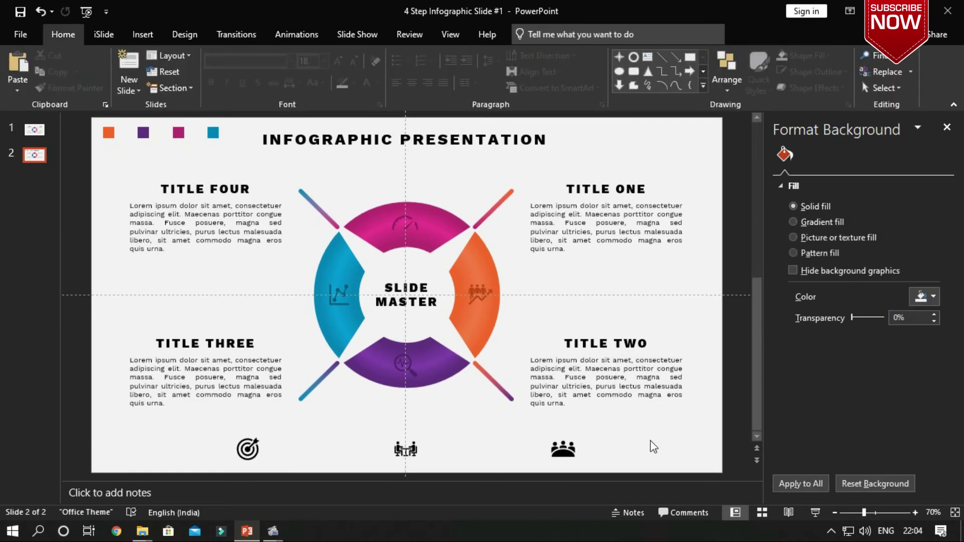
pyautogui.click(559, 188)
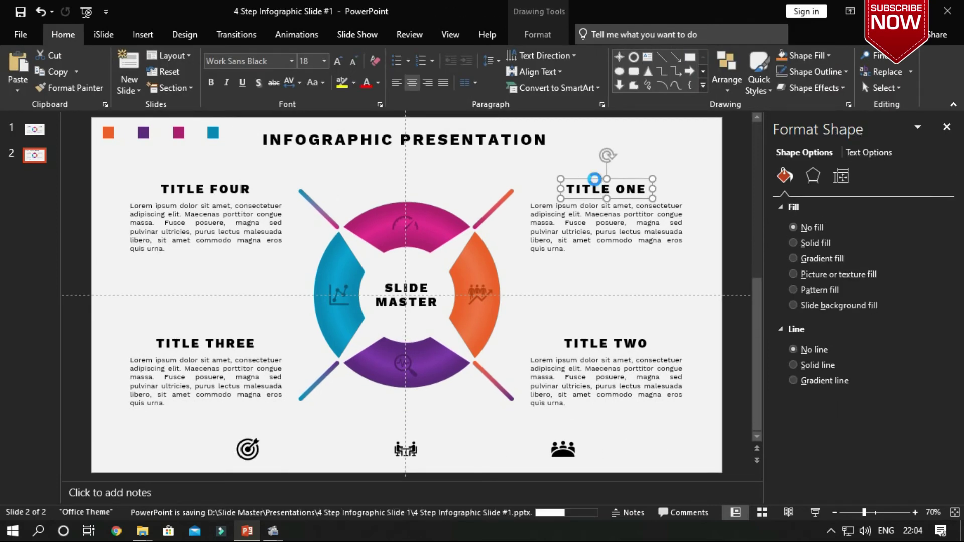
# Give TITLE ONE a solid text fill sampled from the magenta segment
pyautogui.click(803, 258)
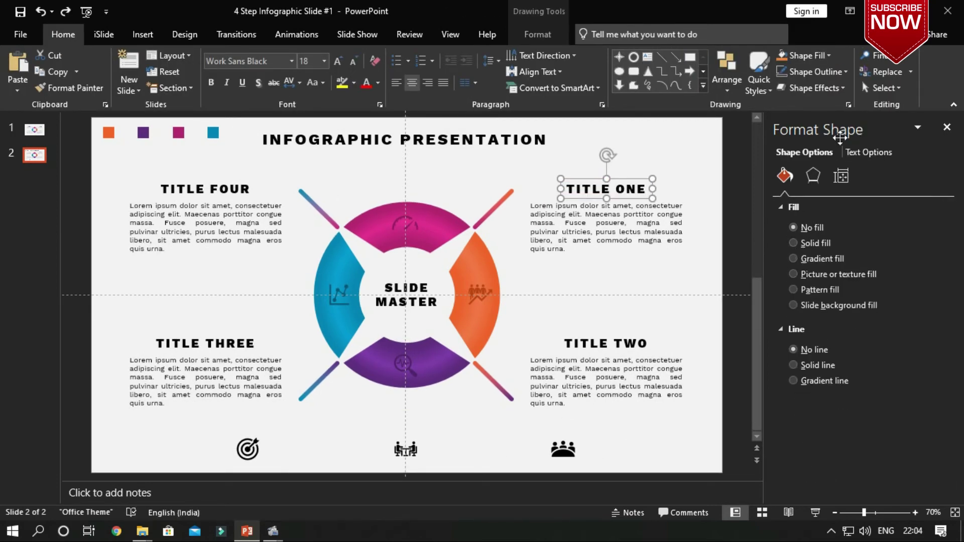
pyautogui.click(869, 153)
pyautogui.click(812, 243)
pyautogui.click(924, 315)
pyautogui.click(892, 483)
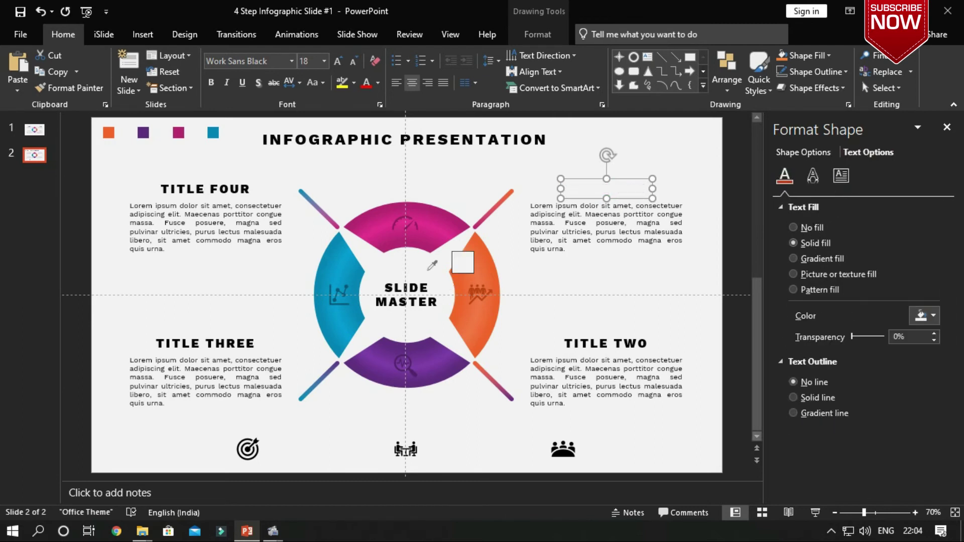
pyautogui.click(456, 219)
# Colour TITLE TWO with orange sampled from the right segment
pyautogui.click(617, 345)
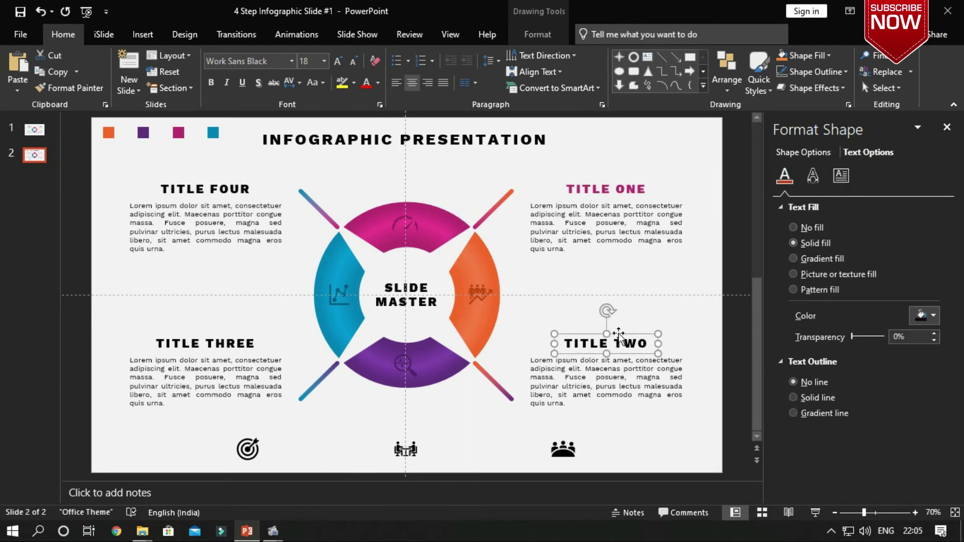
pyautogui.click(924, 316)
pyautogui.click(892, 484)
pyautogui.click(506, 301)
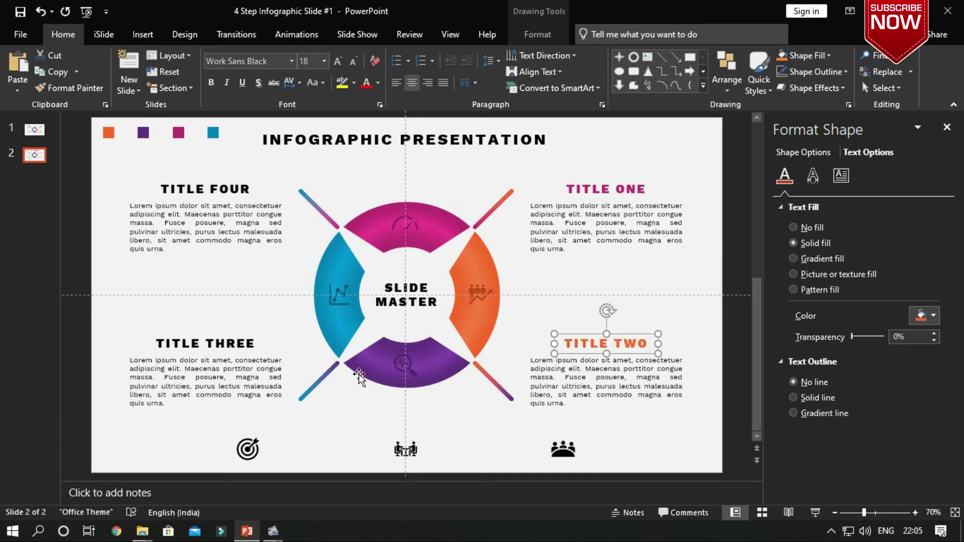
# Colour TITLE THREE with purple sampled from the bottom segment
pyautogui.click(218, 351)
pyautogui.click(933, 316)
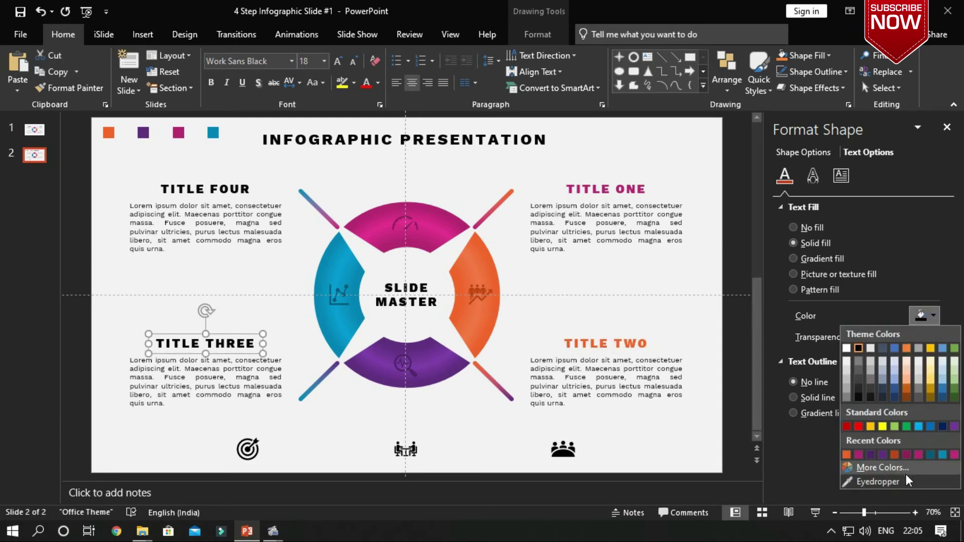
pyautogui.click(907, 479)
pyautogui.click(419, 371)
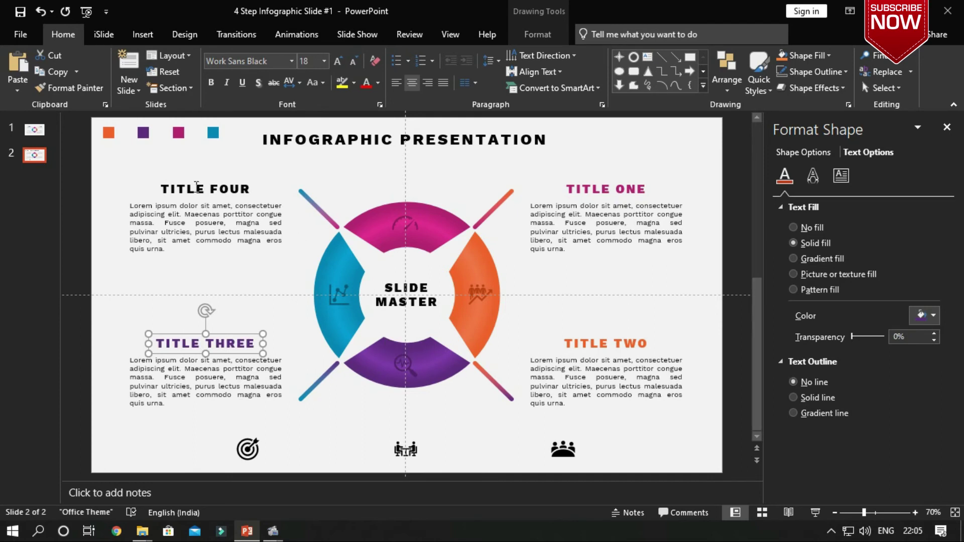
# Colour TITLE FOUR with blue sampled from the left segment
pyautogui.click(197, 187)
pyautogui.click(932, 315)
pyautogui.click(903, 483)
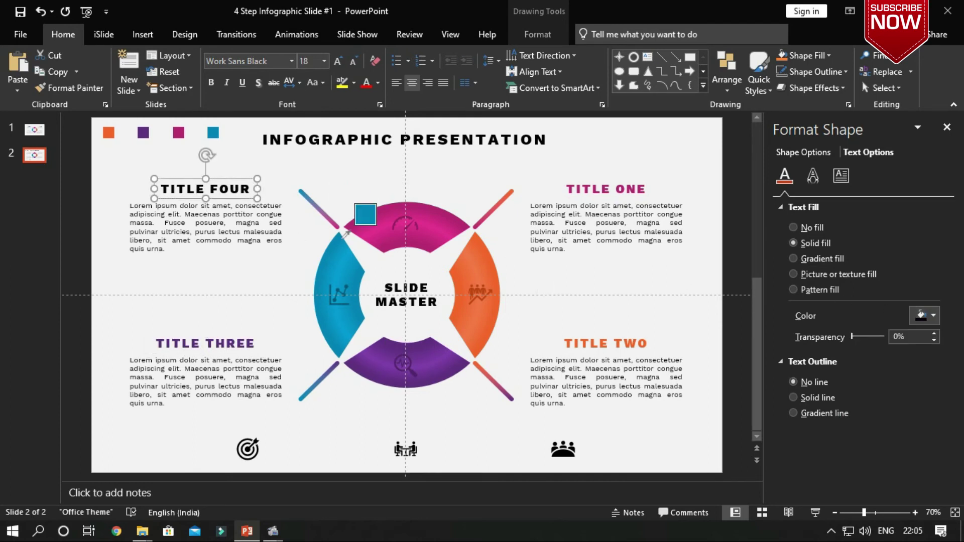
pyautogui.click(333, 240)
pyautogui.click(367, 173)
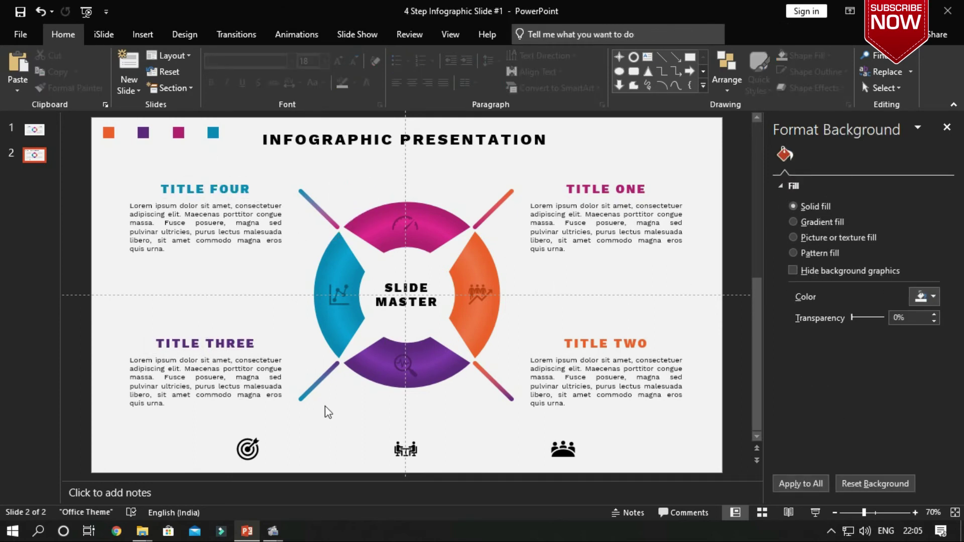
# Fill the bottom icons from Recent Colors: target blue, people icon orange, middle icon magenta
pyautogui.click(407, 453)
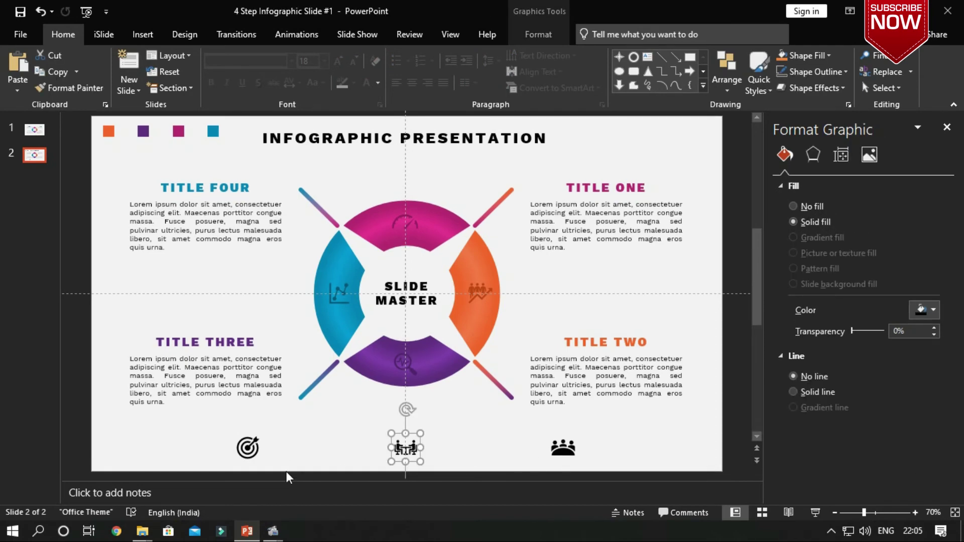
pyautogui.click(563, 428)
pyautogui.click(248, 448)
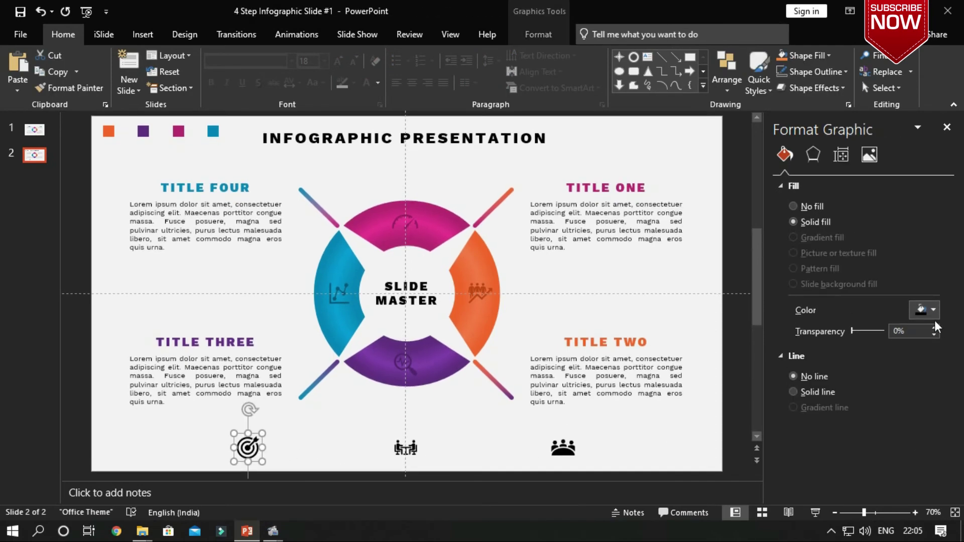
pyautogui.click(932, 310)
pyautogui.click(876, 436)
pyautogui.click(562, 448)
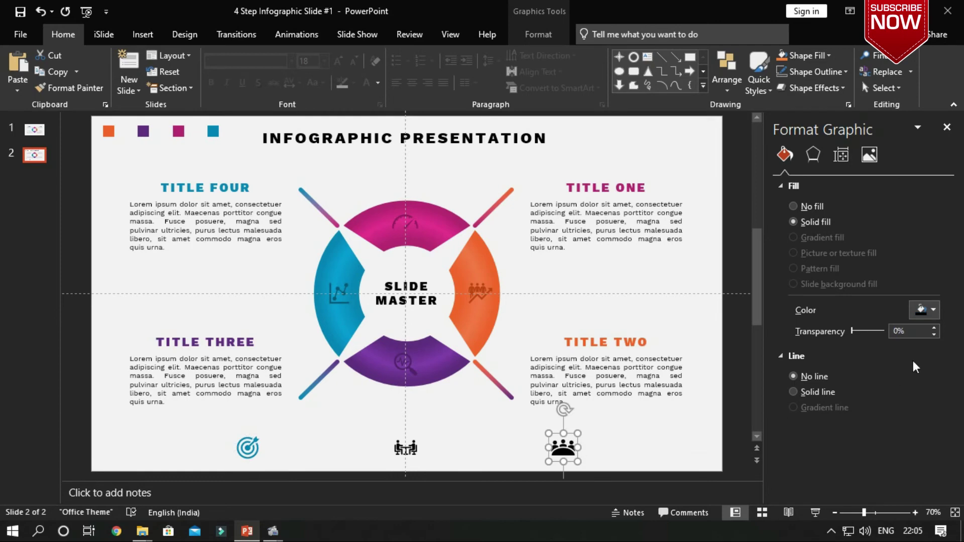
pyautogui.click(933, 310)
pyautogui.click(871, 450)
pyautogui.click(405, 448)
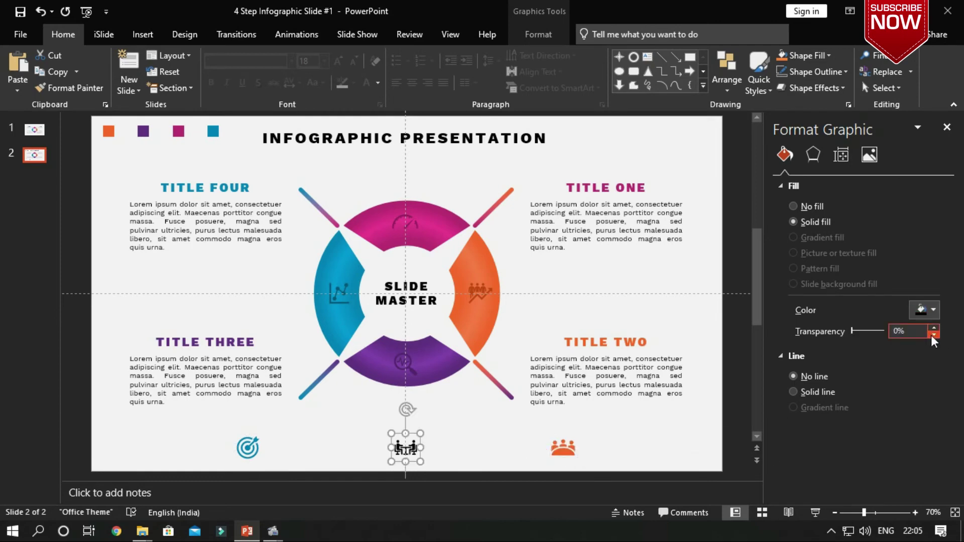
pyautogui.click(933, 309)
pyautogui.click(871, 449)
pyautogui.click(736, 433)
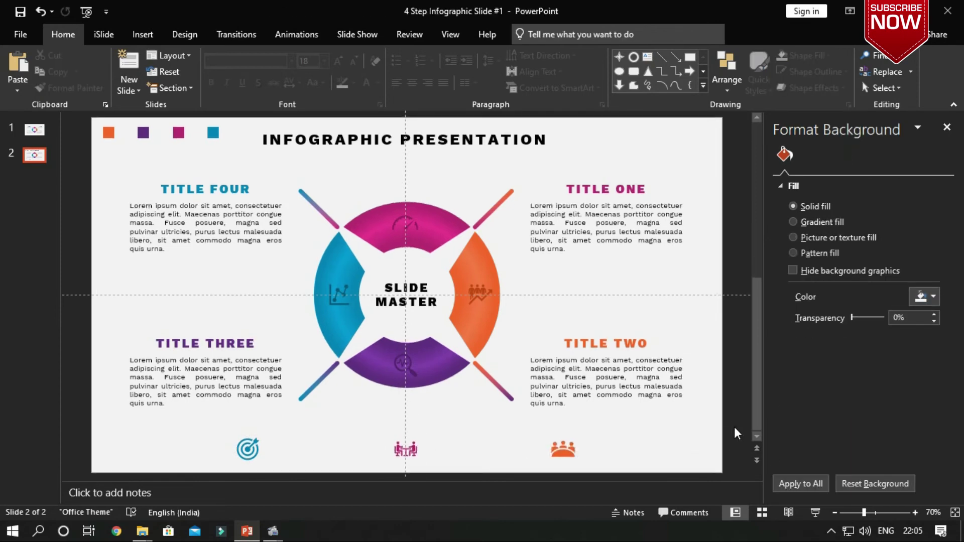
# Remove the SLIDE MASTER box's fill and give its text a gradient fill instead
pyautogui.click(213, 132)
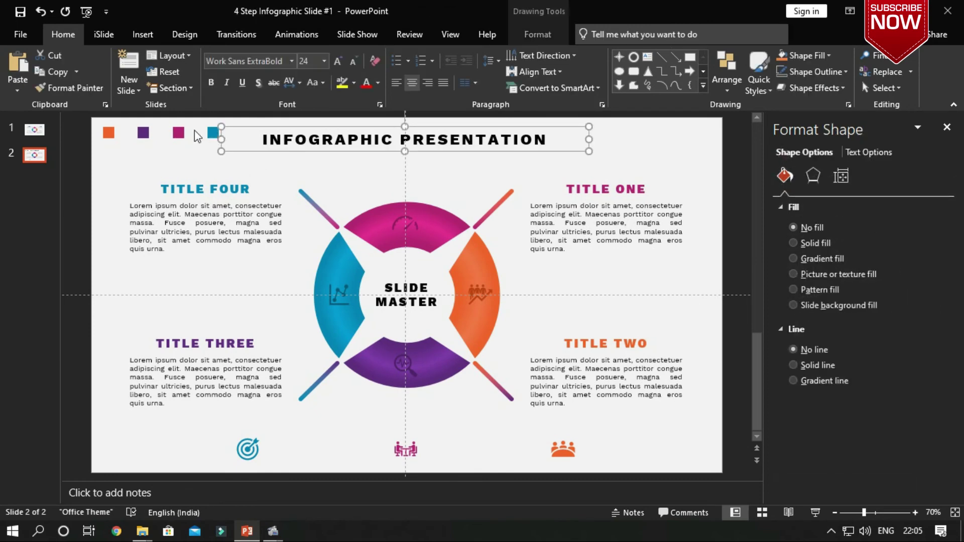
pyautogui.click(226, 154)
pyautogui.click(213, 132)
pyautogui.click(394, 281)
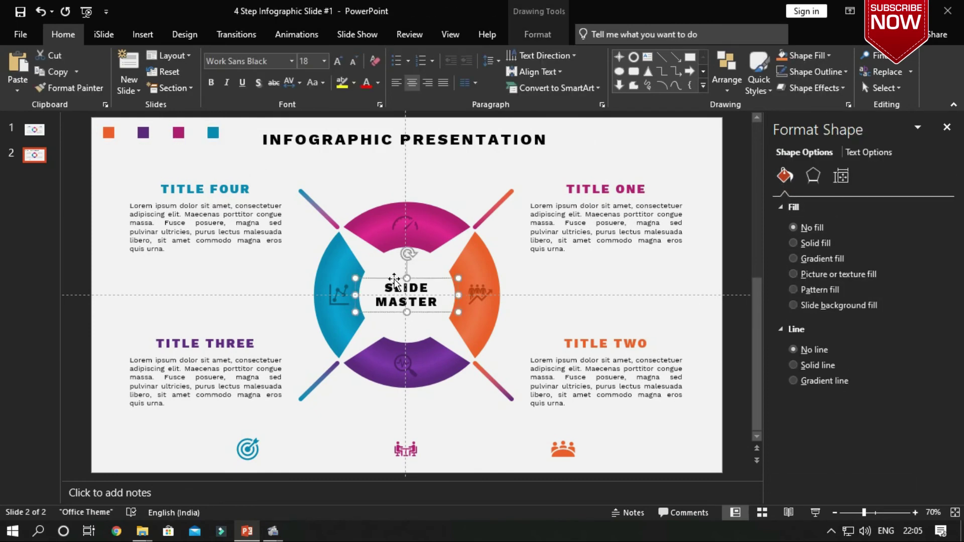
pyautogui.click(822, 259)
pyautogui.click(812, 227)
pyautogui.click(868, 153)
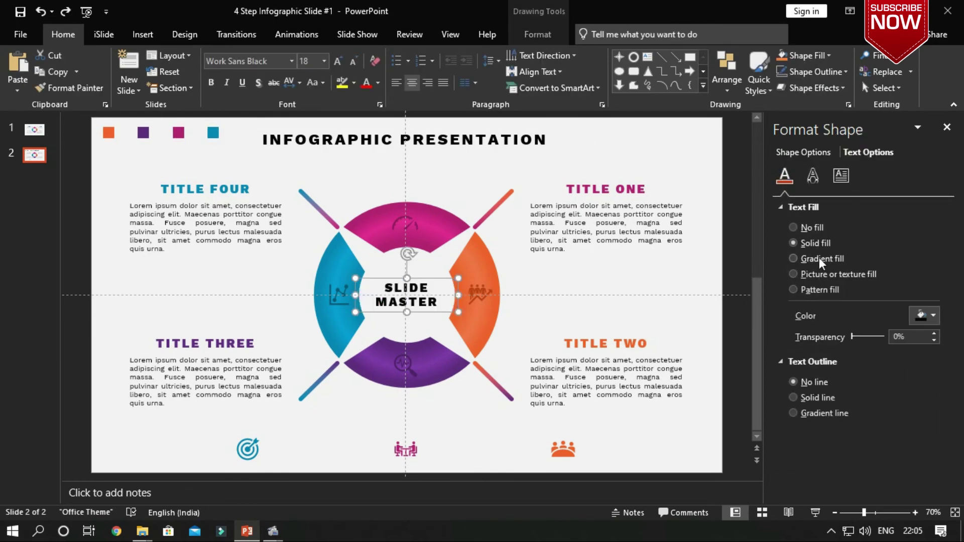
pyautogui.click(823, 258)
# Add a magenta middle gradient stop sampled from the slide and recolour the last stop
pyautogui.click(845, 416)
pyautogui.doubleClick(891, 461)
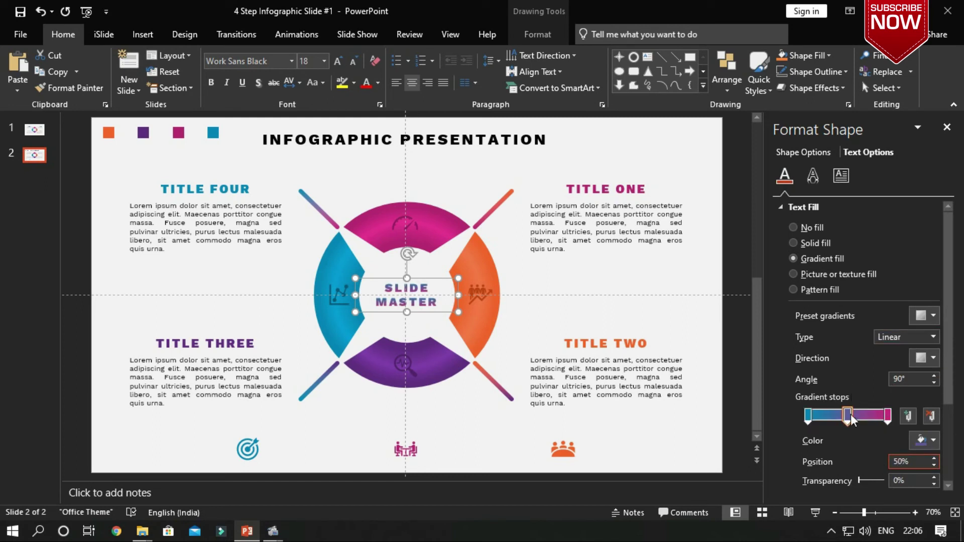
pyautogui.click(934, 444)
pyautogui.click(786, 438)
pyautogui.click(933, 441)
pyautogui.click(866, 436)
pyautogui.click(178, 133)
pyautogui.click(887, 414)
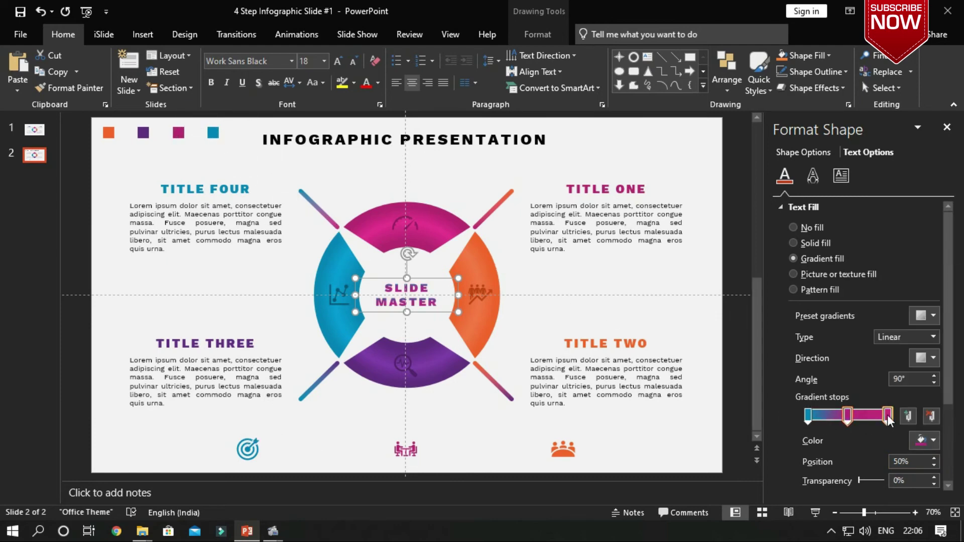
pyautogui.click(933, 441)
pyautogui.click(869, 424)
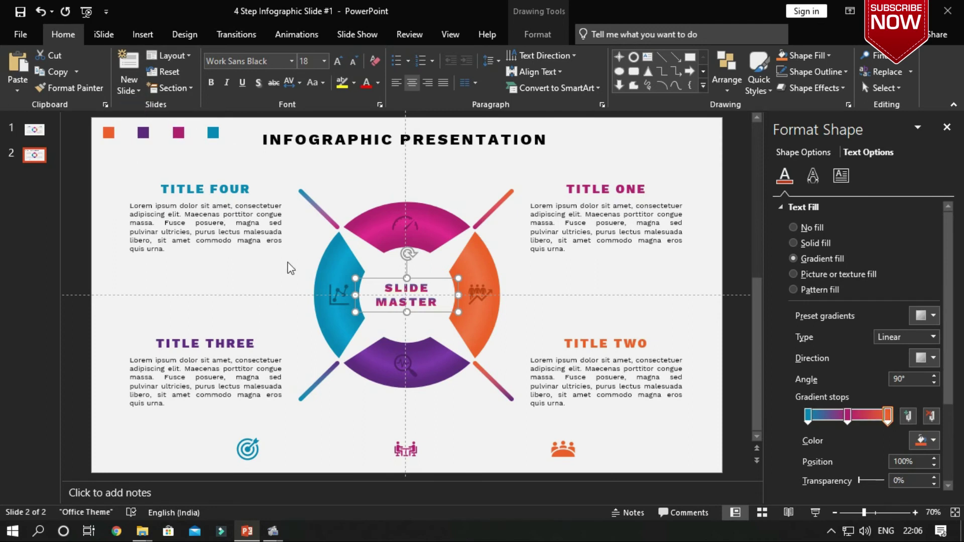
# Set the text gradient to a diagonal 135° direction and enlarge the SLIDE MASTER text
pyautogui.click(934, 337)
pyautogui.click(931, 358)
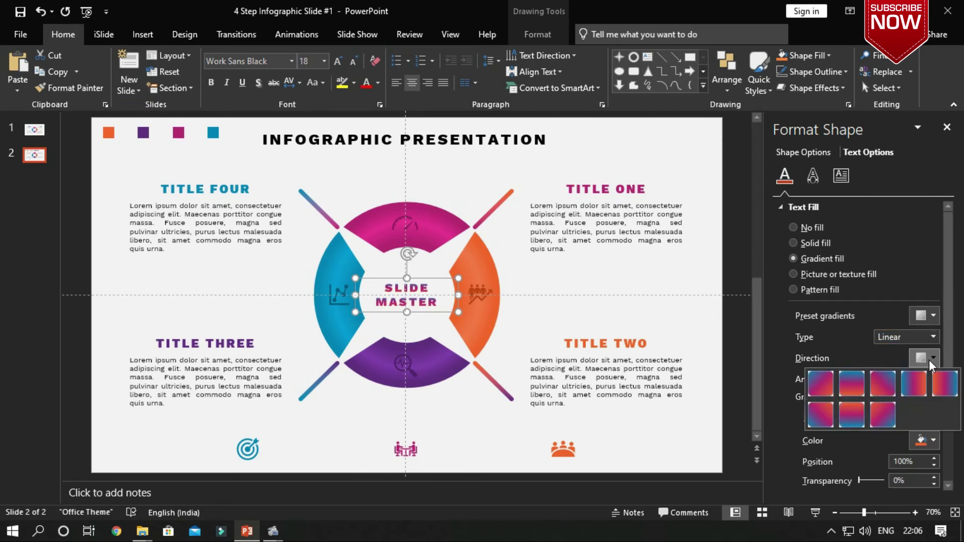
pyautogui.click(888, 388)
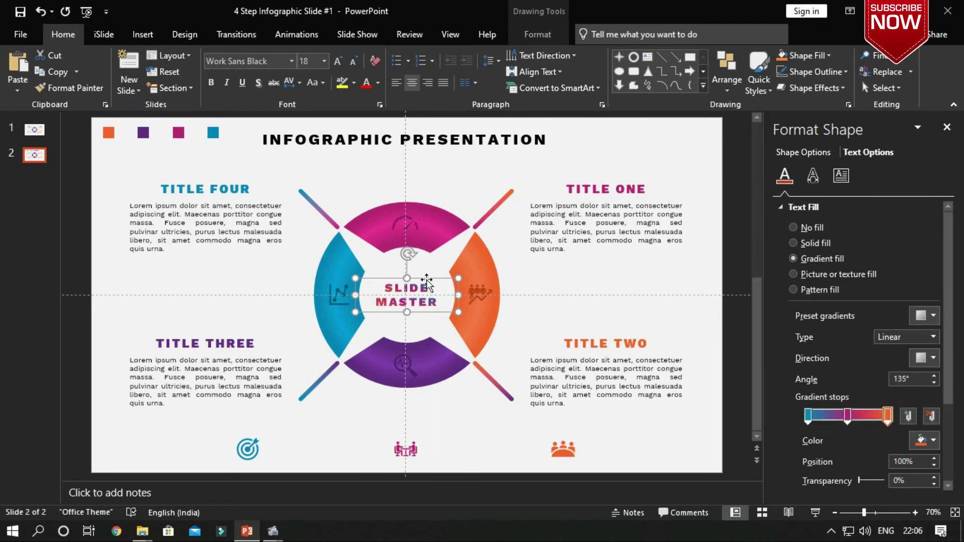
pyautogui.click(338, 61)
pyautogui.click(338, 61)
# Centre the SLIDE MASTER text box vertically with Align Middle
pyautogui.click(537, 34)
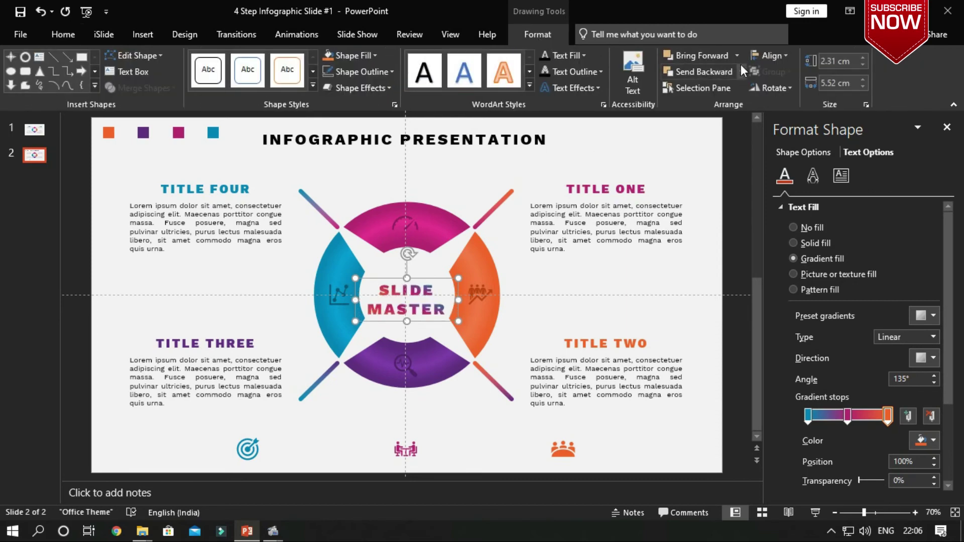
pyautogui.click(768, 55)
pyautogui.click(777, 142)
pyautogui.click(768, 55)
pyautogui.click(793, 90)
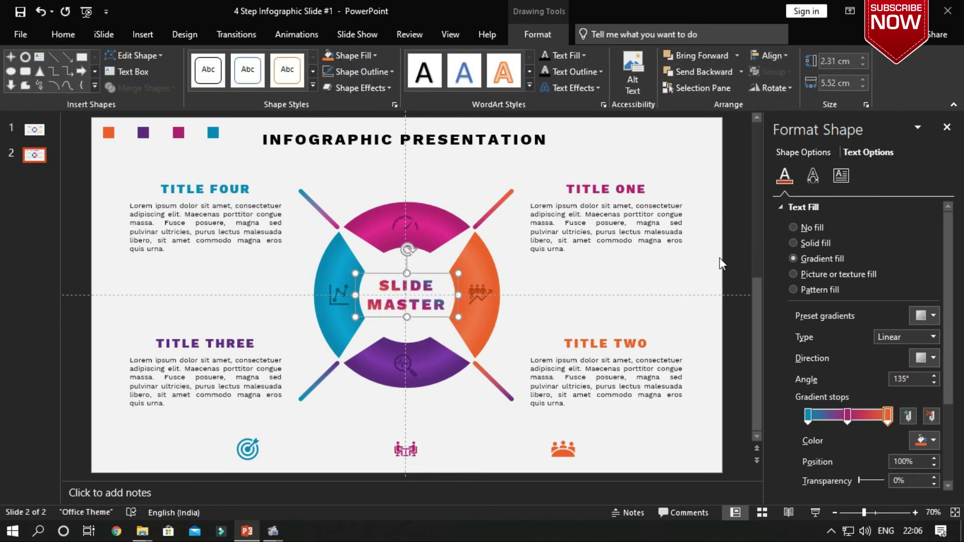
pyautogui.click(701, 277)
# Change the INFOGRAPHIC PRESENTATION heading's font colour to a gray theme colour
pyautogui.click(437, 137)
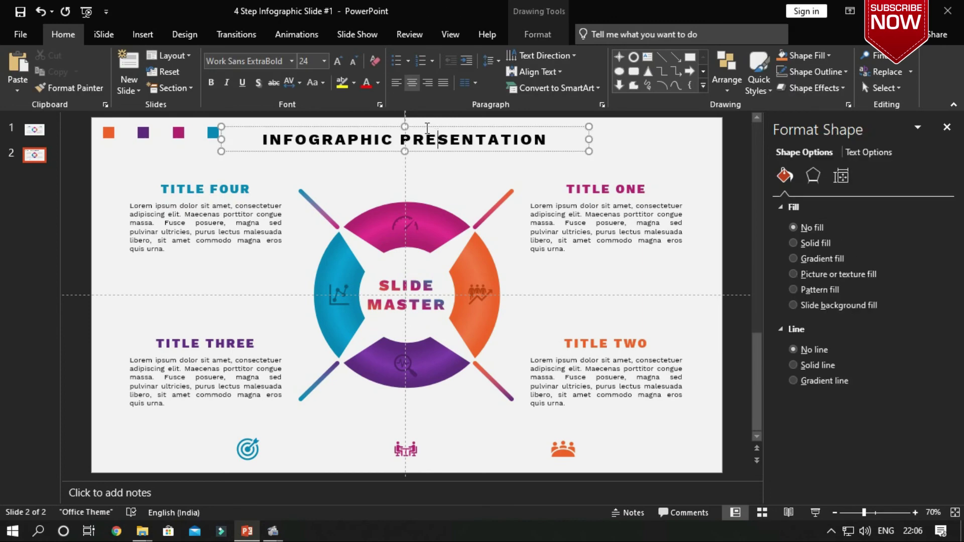
pyautogui.click(377, 82)
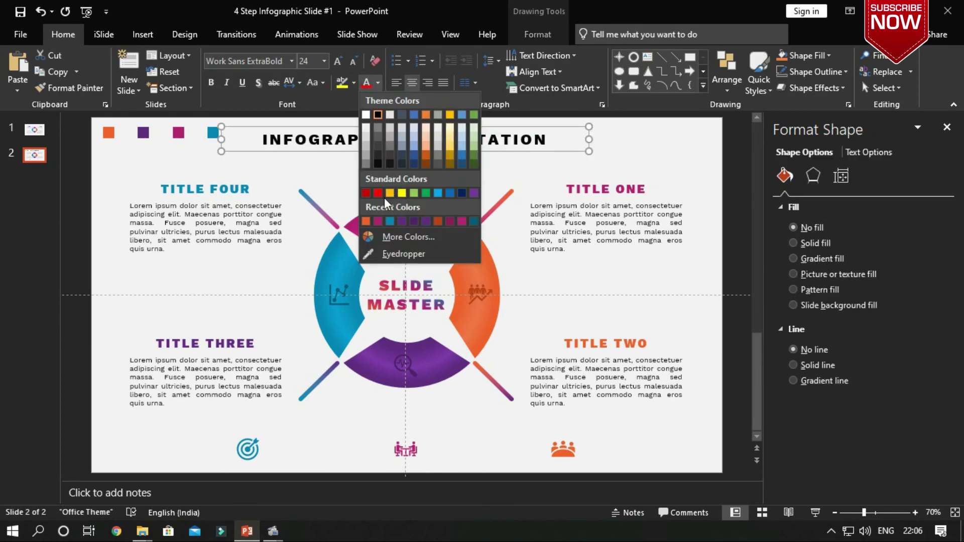
pyautogui.click(378, 135)
pyautogui.click(692, 153)
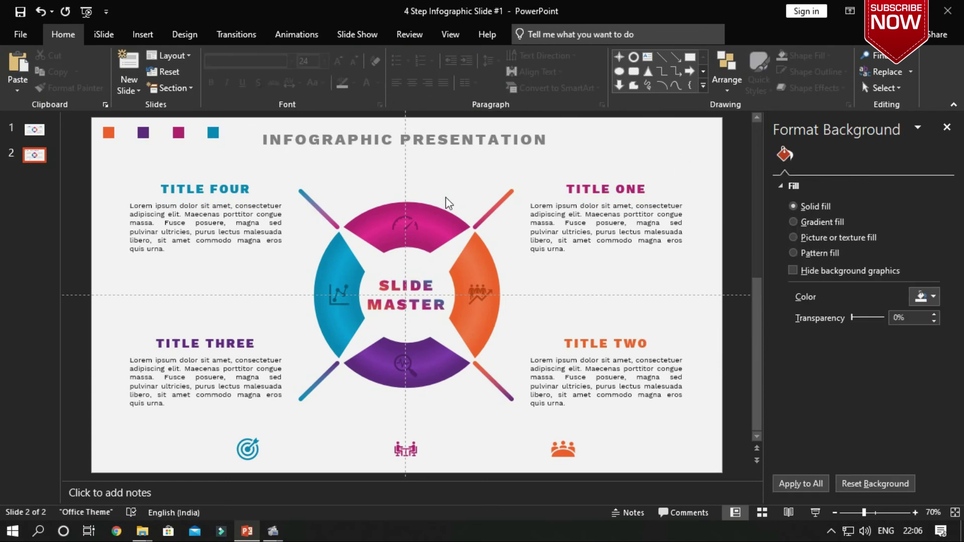
# Select the infographic graphic and the diamond outline shape
pyautogui.moveTo(269, 169); pyautogui.dragTo(530, 435)
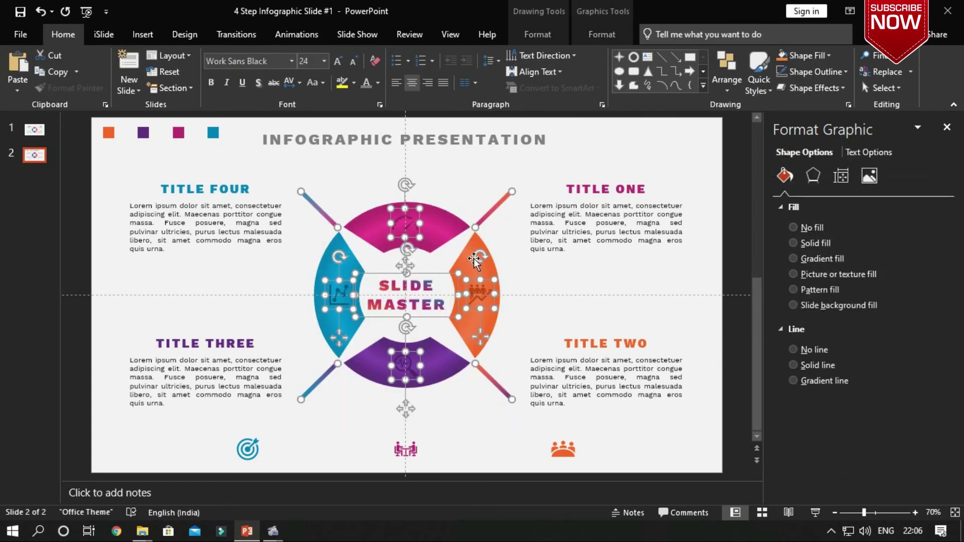
pyautogui.click(507, 253)
pyautogui.click(470, 224)
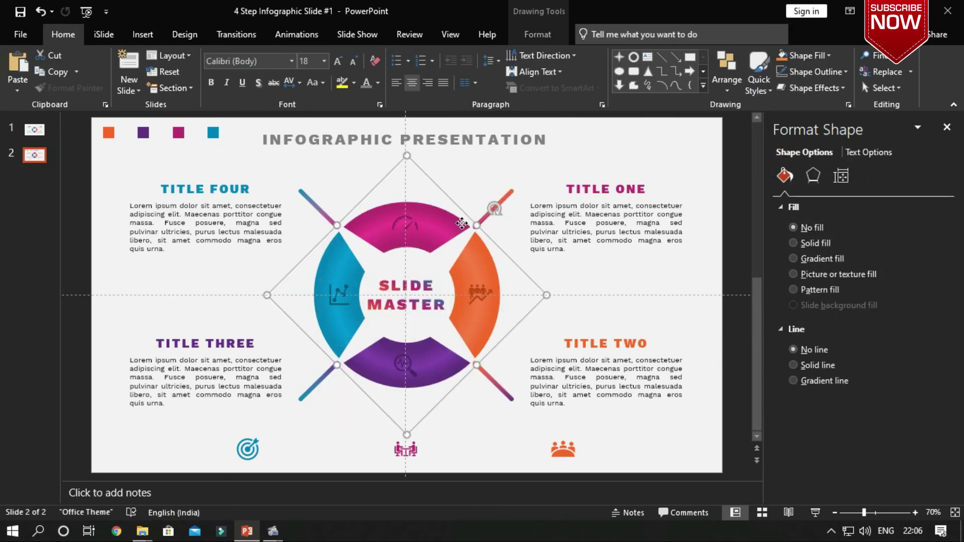
pyautogui.rightClick(467, 225)
pyautogui.press('Escape')
pyautogui.press('Delete')
pyautogui.click(313, 194)
pyautogui.rightClick(312, 195)
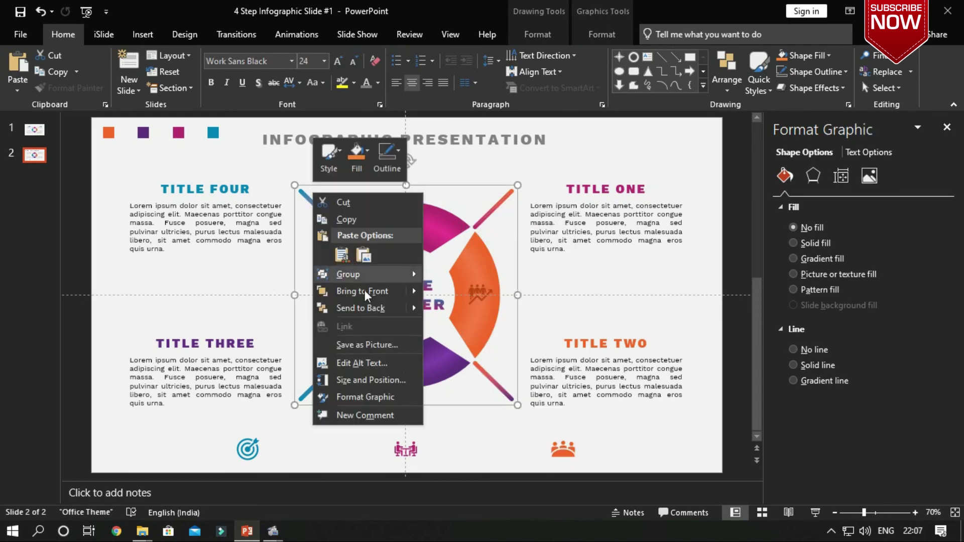
pyautogui.press('Escape')
# Apply a reflection preset to the infographic graphic, undoing an accidental deletion
pyautogui.click(813, 176)
pyautogui.click(808, 225)
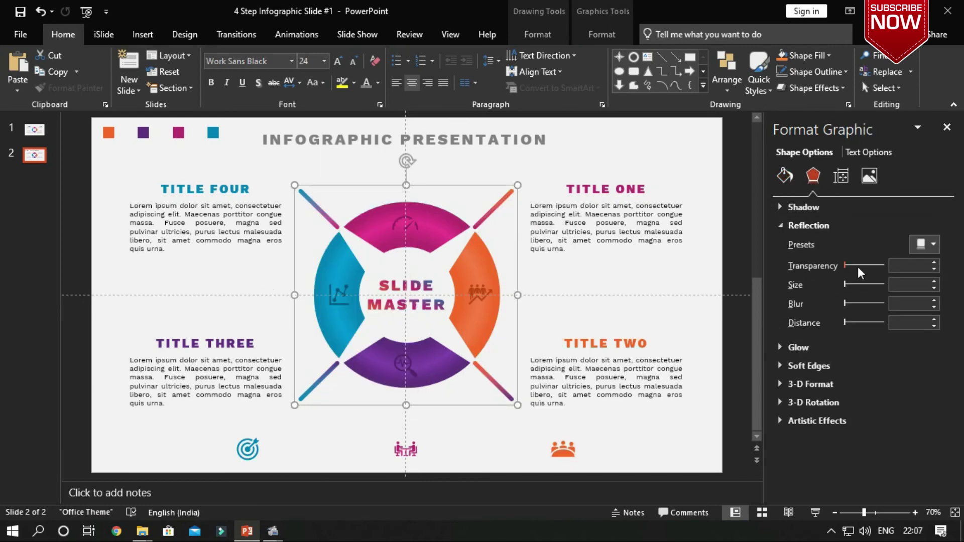
pyautogui.click(925, 244)
pyautogui.click(847, 359)
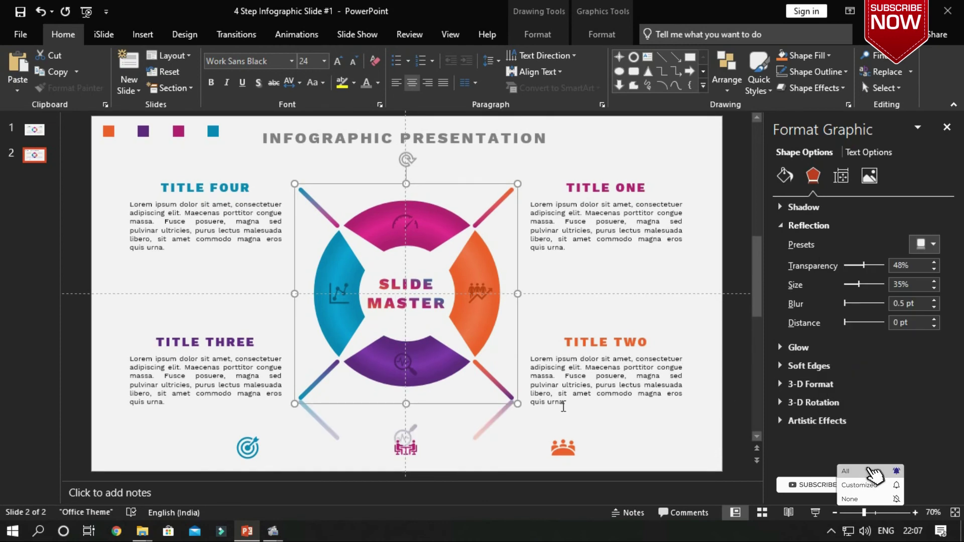
pyautogui.press('Delete')
pyautogui.press('Tab')
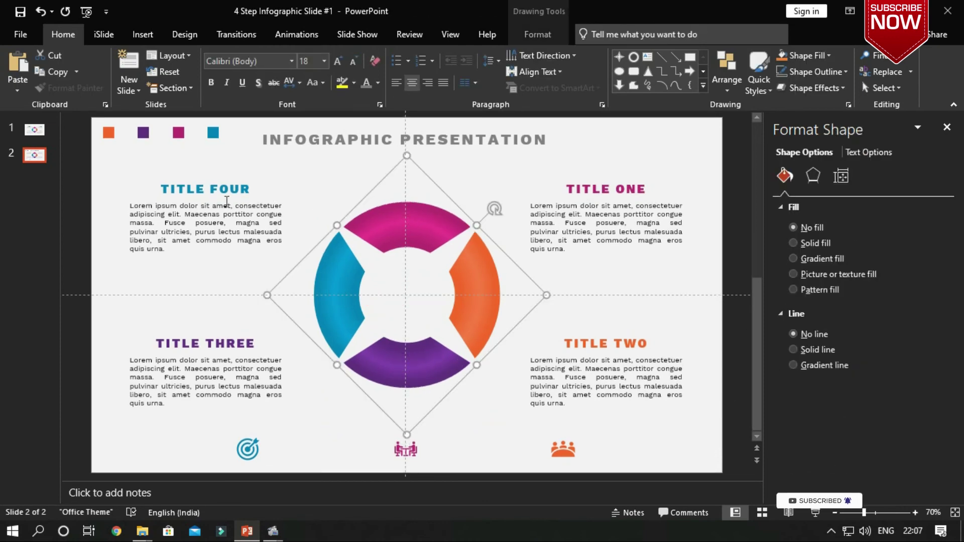
pyautogui.hotkey('ctrl', 'z')
pyautogui.click(538, 296)
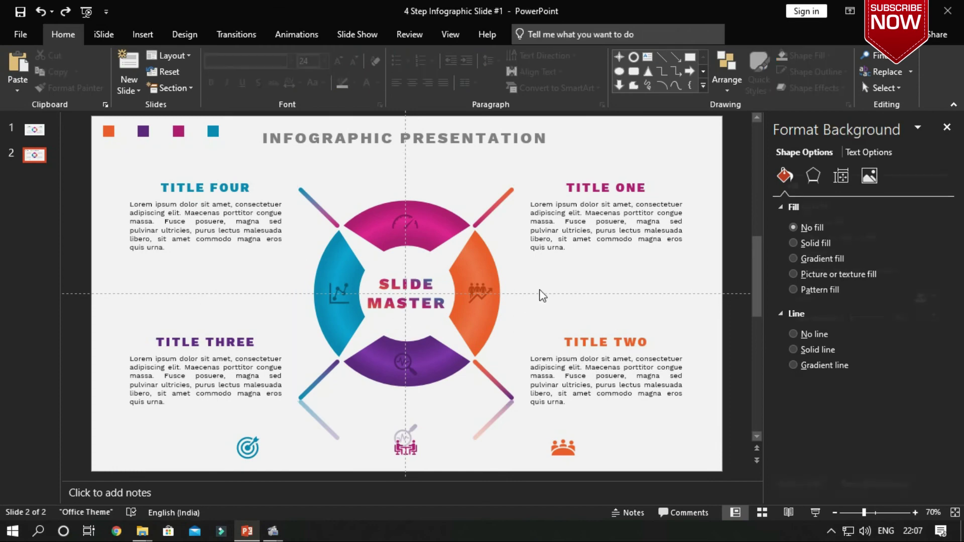
pyautogui.press('Tab')
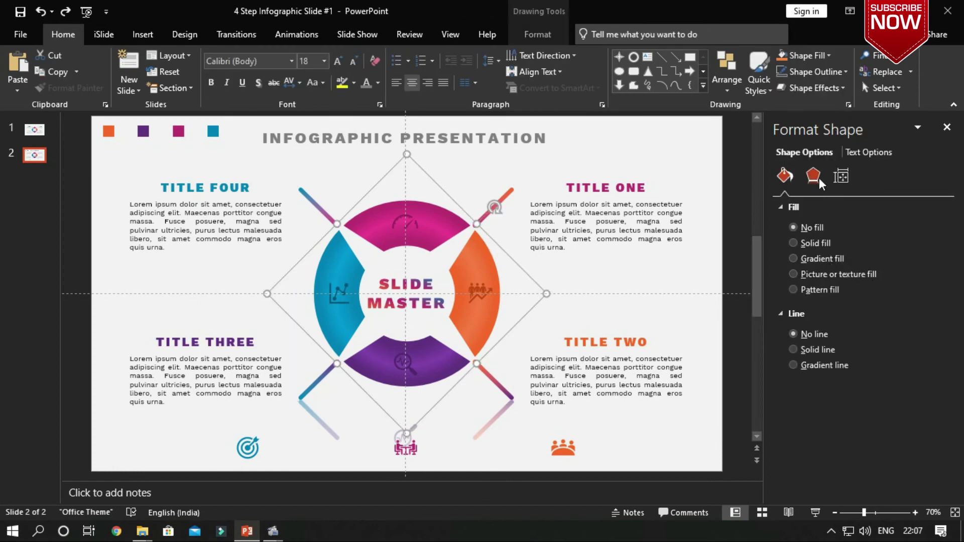
# Apply the same reflection preset to the diamond outline shape
pyautogui.click(814, 178)
pyautogui.click(925, 244)
pyautogui.click(843, 358)
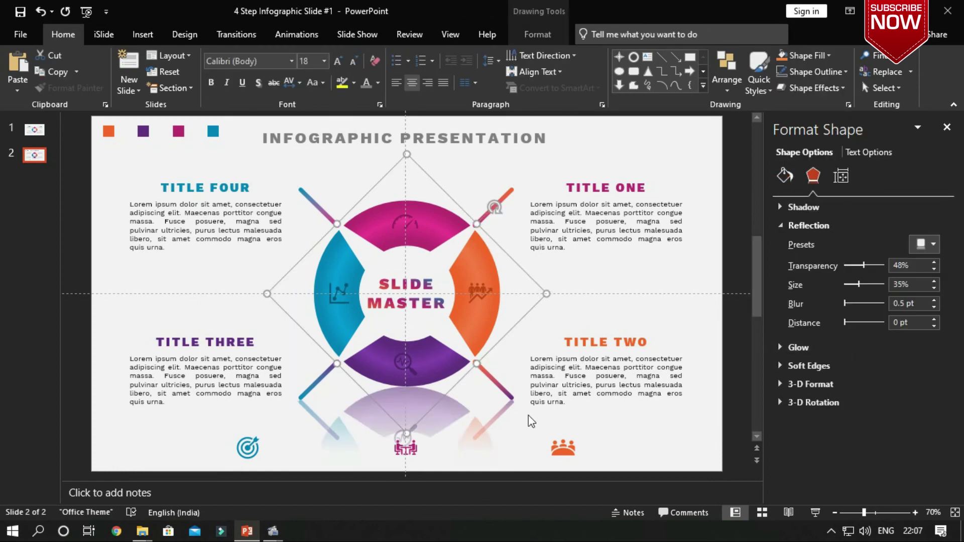
pyautogui.click(671, 433)
pyautogui.press('Tab')
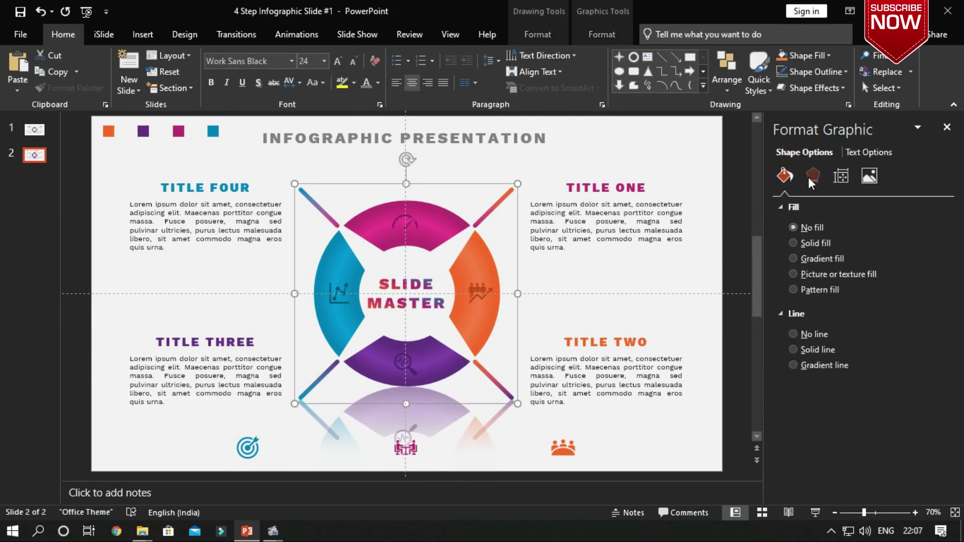
pyautogui.click(813, 176)
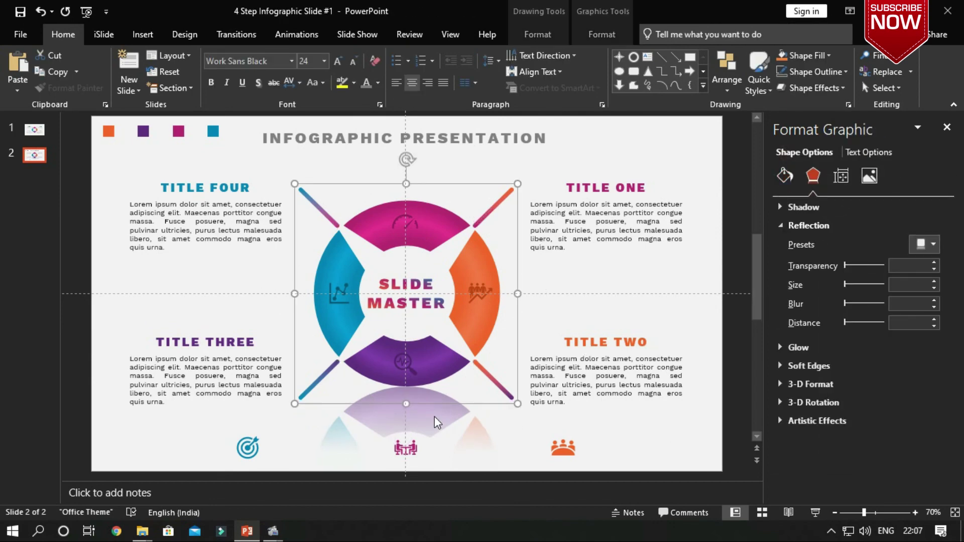
# Raise the diamond's reflection transparency to about 67% and review the reflection presets
pyautogui.click(490, 312)
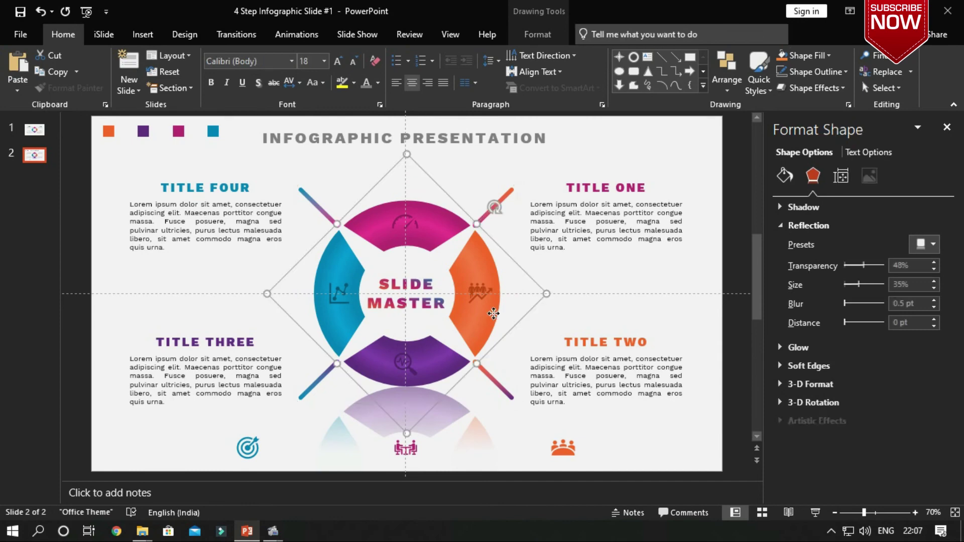
pyautogui.moveTo(863, 272)
pyautogui.mouseDown()
pyautogui.moveTo(874, 271)
pyautogui.moveTo(859, 288)
pyautogui.moveTo(879, 287)
pyautogui.moveTo(850, 303)
pyautogui.moveTo(852, 326)
pyautogui.mouseUp()
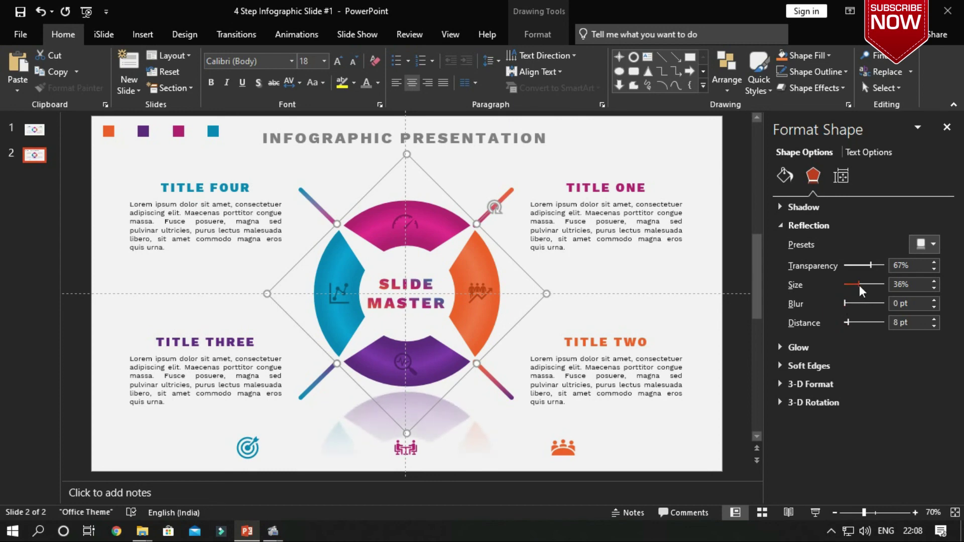
pyautogui.click(750, 315)
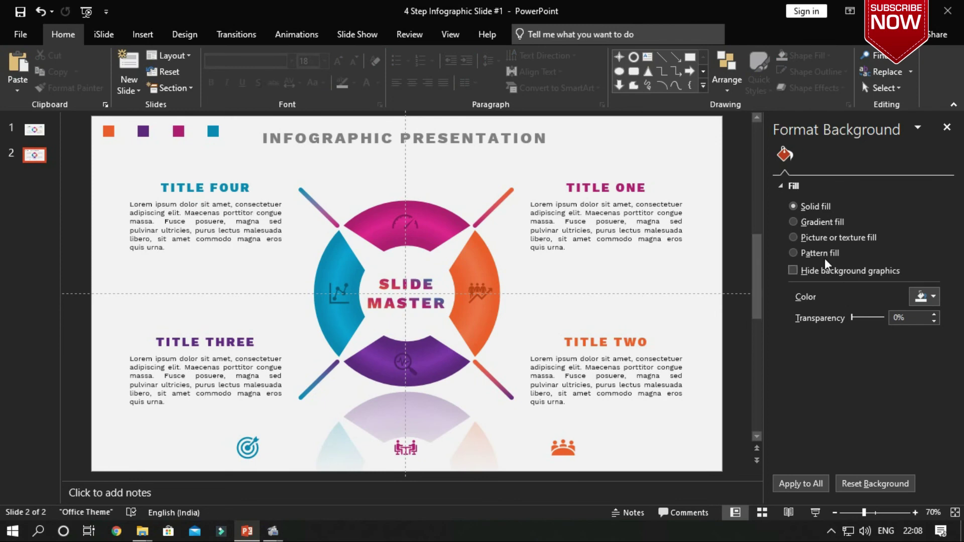
pyautogui.click(429, 370)
pyautogui.click(813, 176)
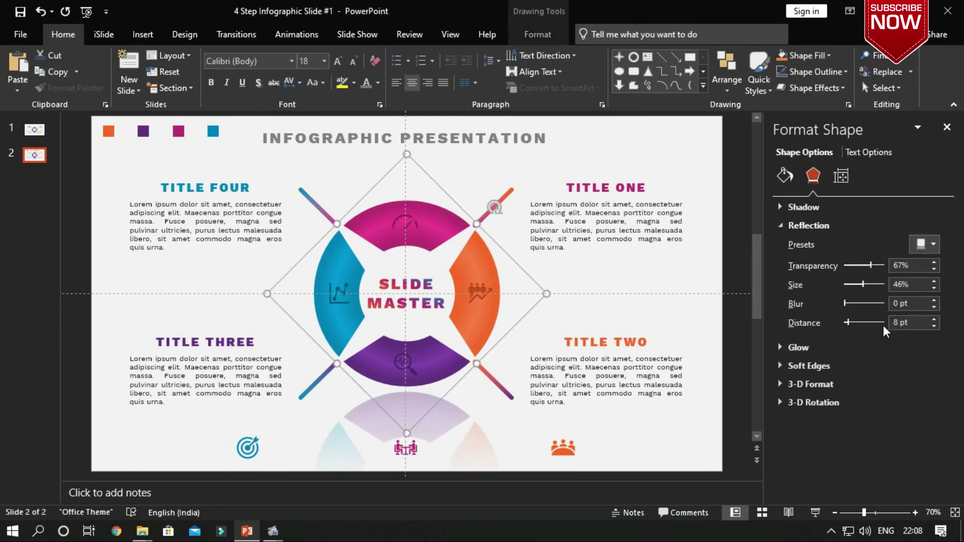
pyautogui.click(922, 248)
pyautogui.click(180, 148)
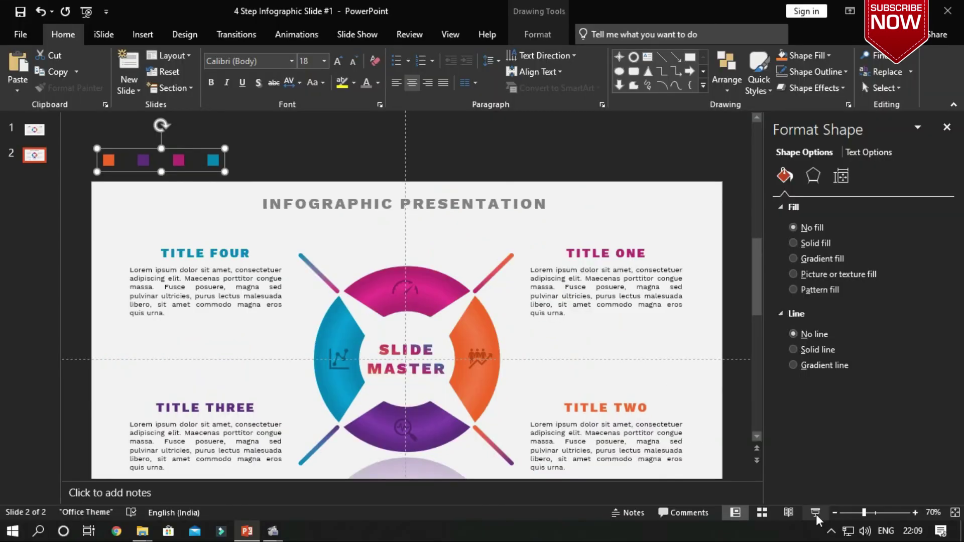
pyautogui.scroll(-1, 707, 208)
# Set the slide background colour to plain white through Format Background
pyautogui.rightClick(708, 207)
pyautogui.click(748, 322)
pyautogui.click(928, 299)
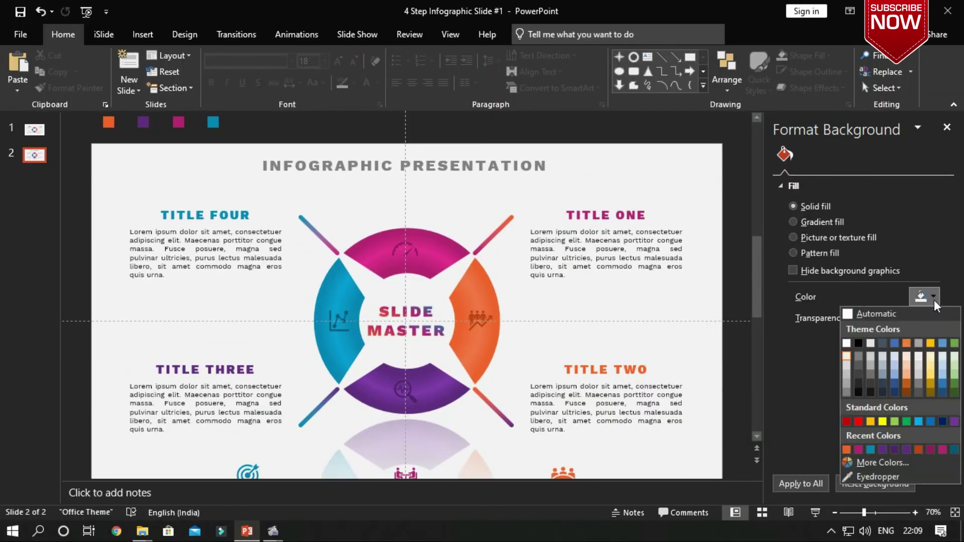
pyautogui.click(877, 313)
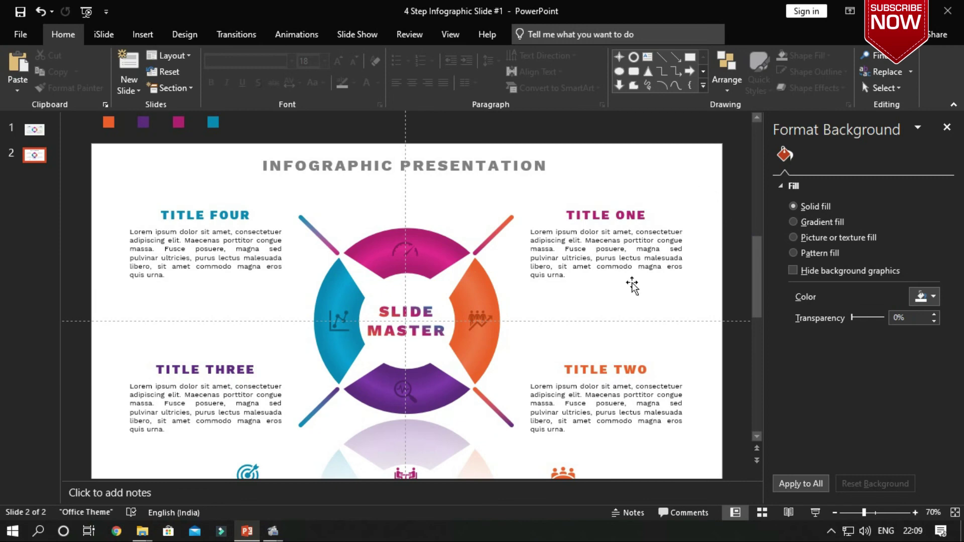
pyautogui.scroll(-1, 633, 286)
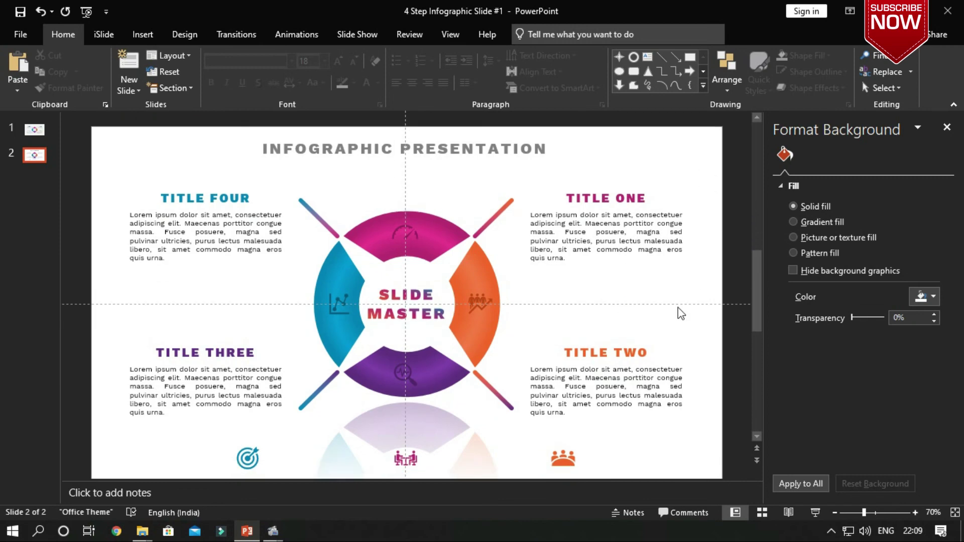